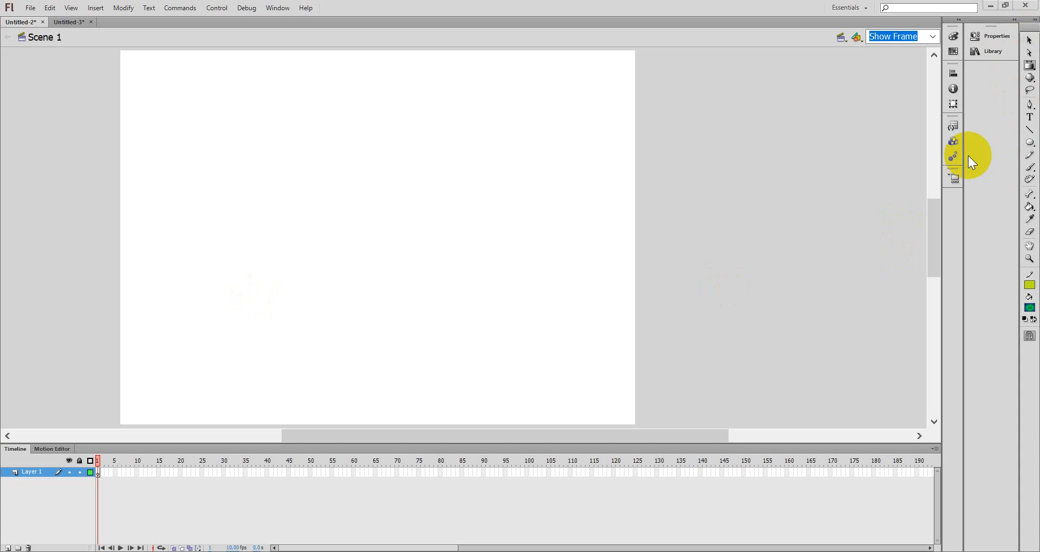
Swap the Gradient Transform tool for the Free Transform tool and activate the Rectangle tool in place of the Oval tool
left_click(1029, 40)
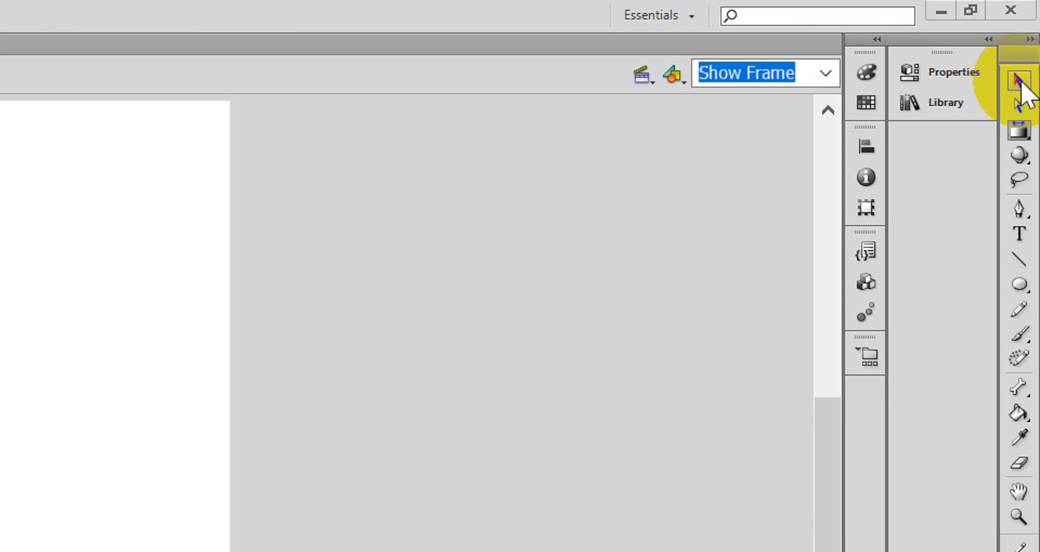
left_click(1016, 108)
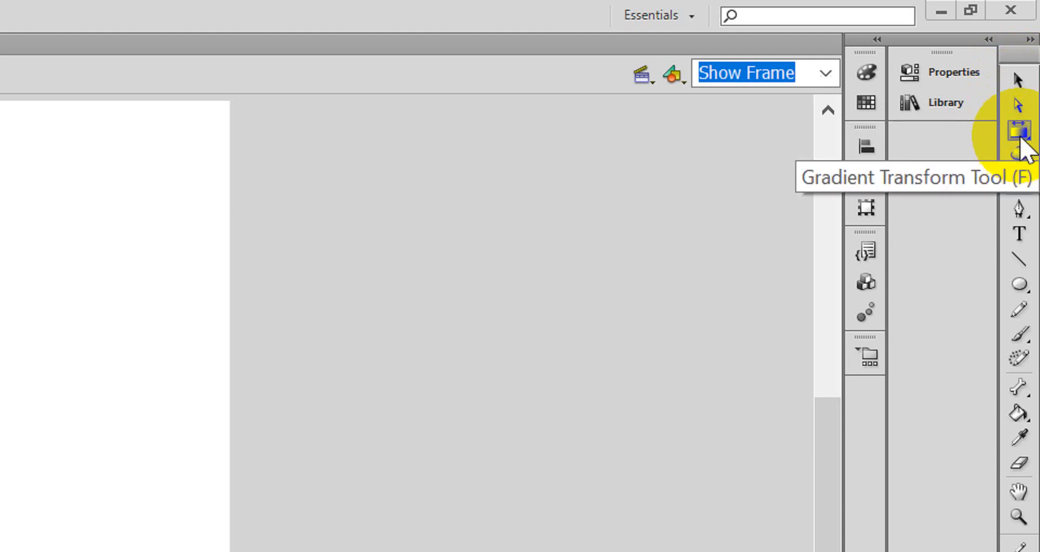
left_click_drag(1020, 137, 989, 131)
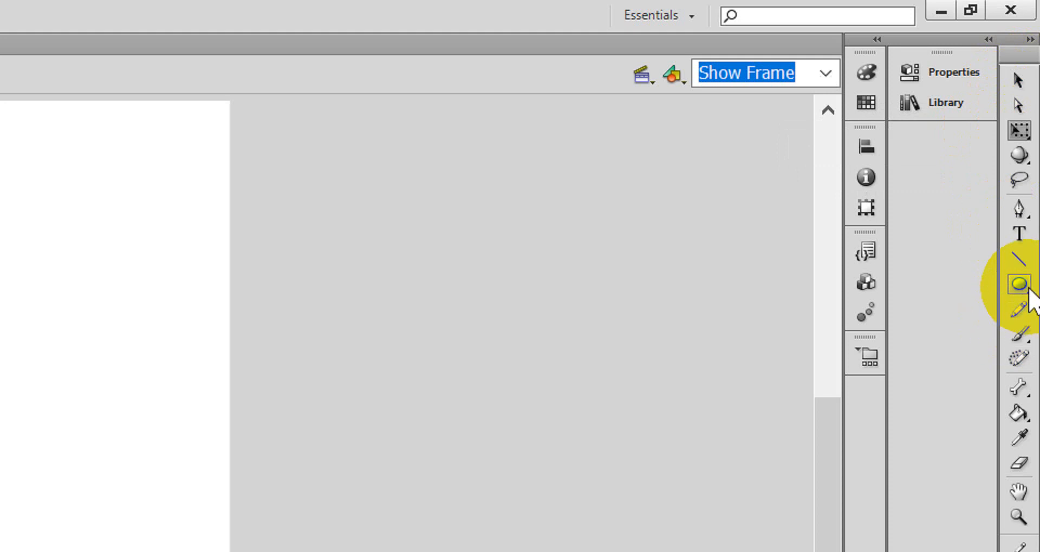
left_click_drag(1024, 288, 921, 284)
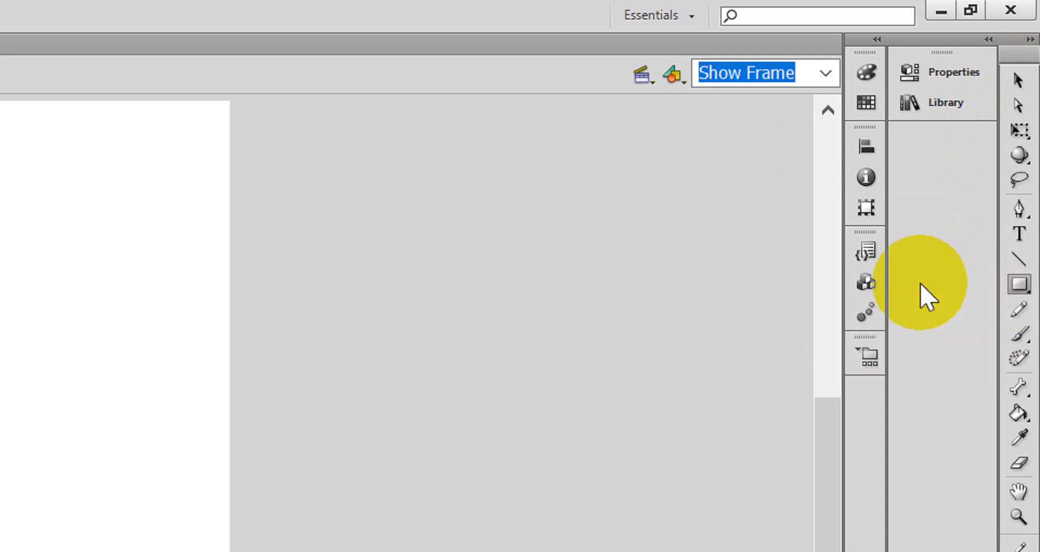
left_click(1017, 284)
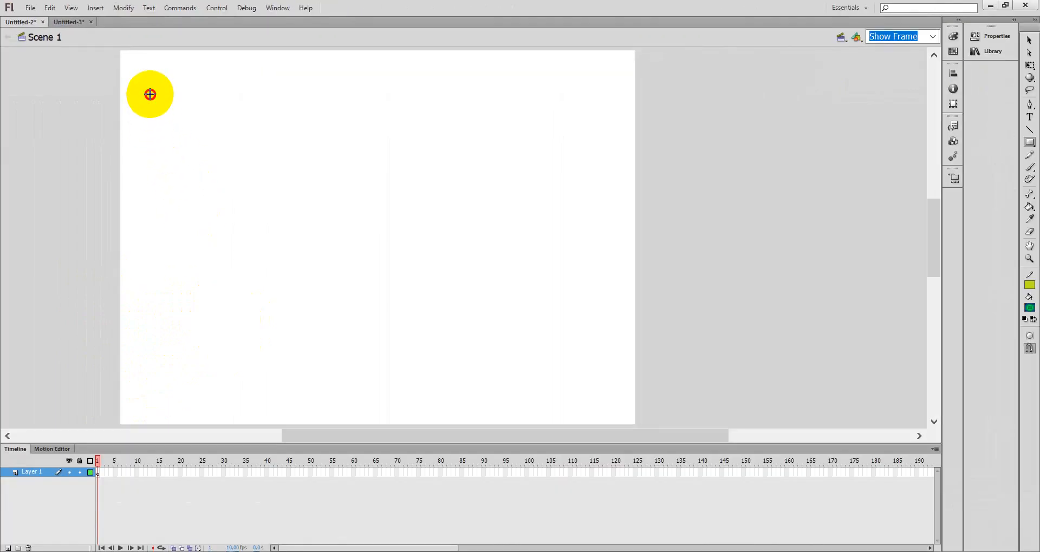
left_click_drag(150, 94, 438, 298)
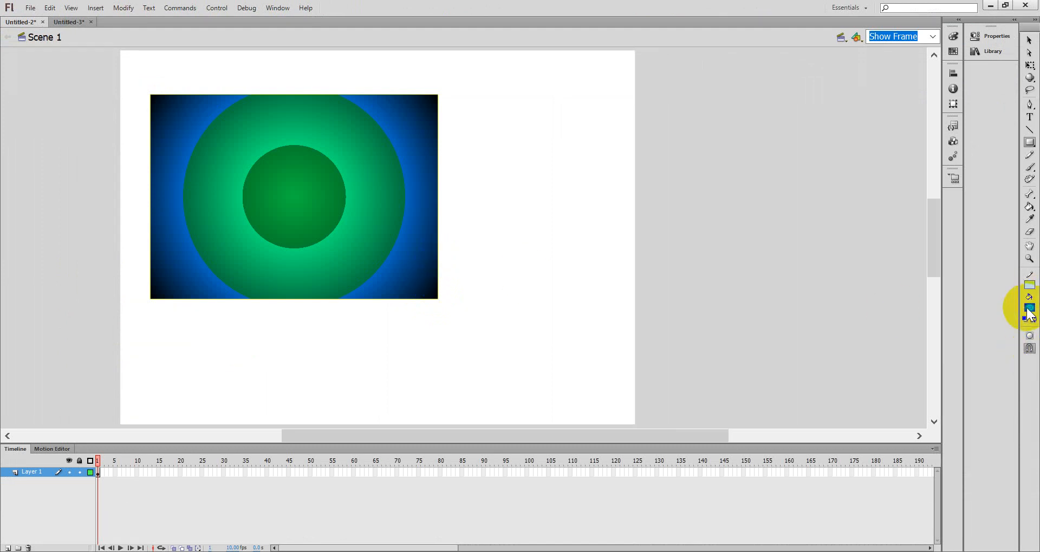
key("ctrl+z")
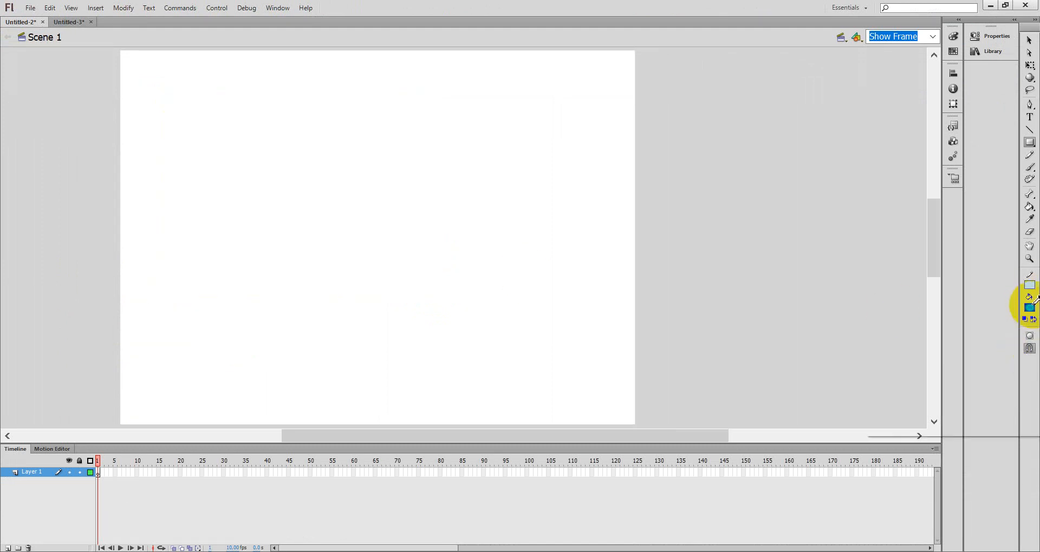
Set the fill colour to solid red and draw a rectangle in the upper-left area of the stage
left_click(1030, 307)
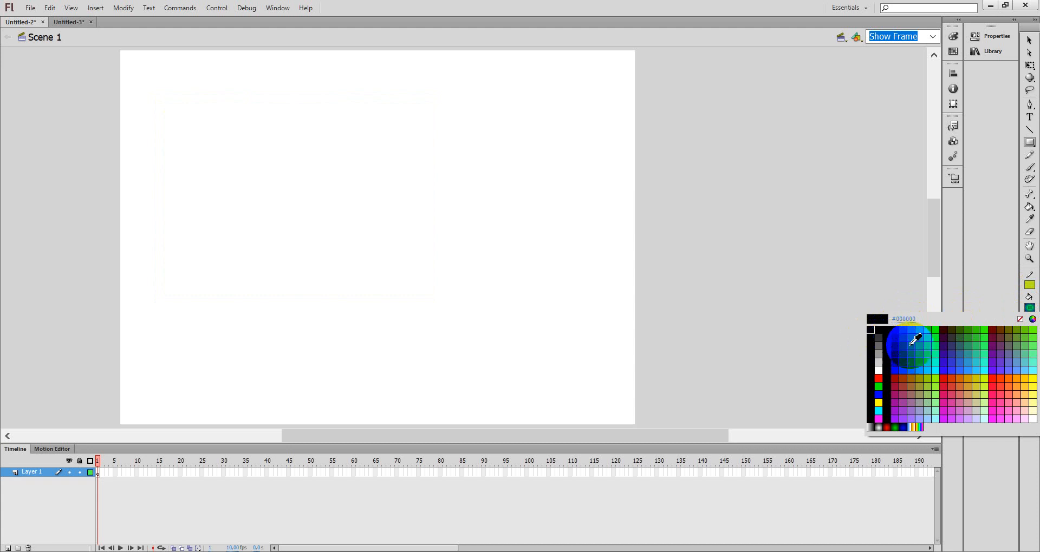
left_click(878, 379)
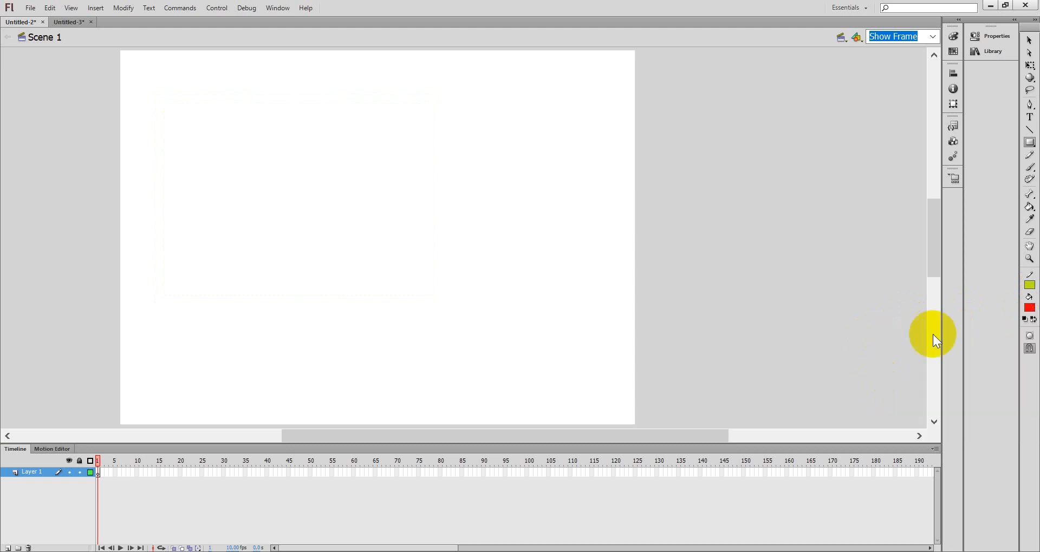
left_click_drag(166, 99, 387, 251)
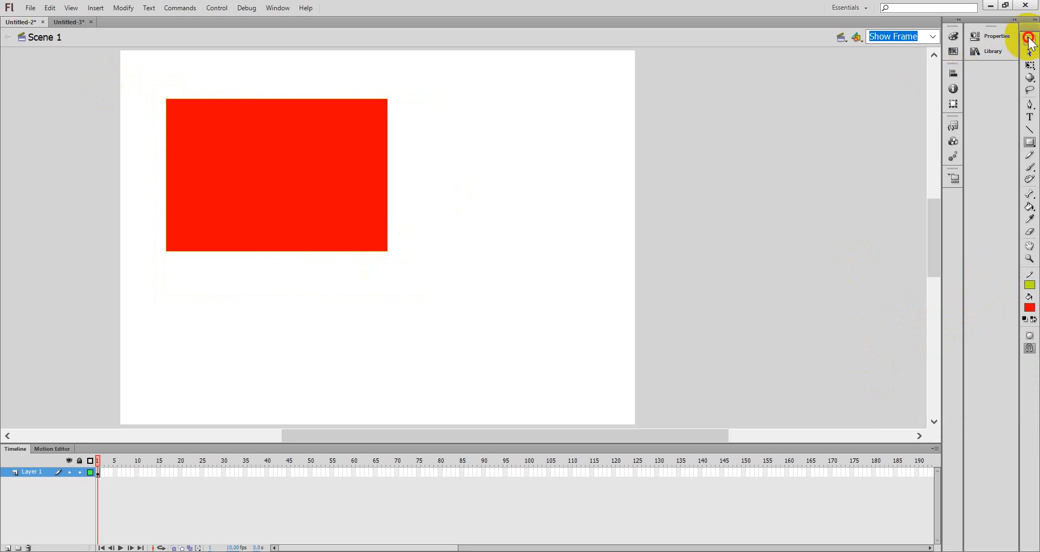
Try separating the red rectangle's upper-right corner with a Selection tool marquee and moving it away, and undo the move
left_click(1029, 39)
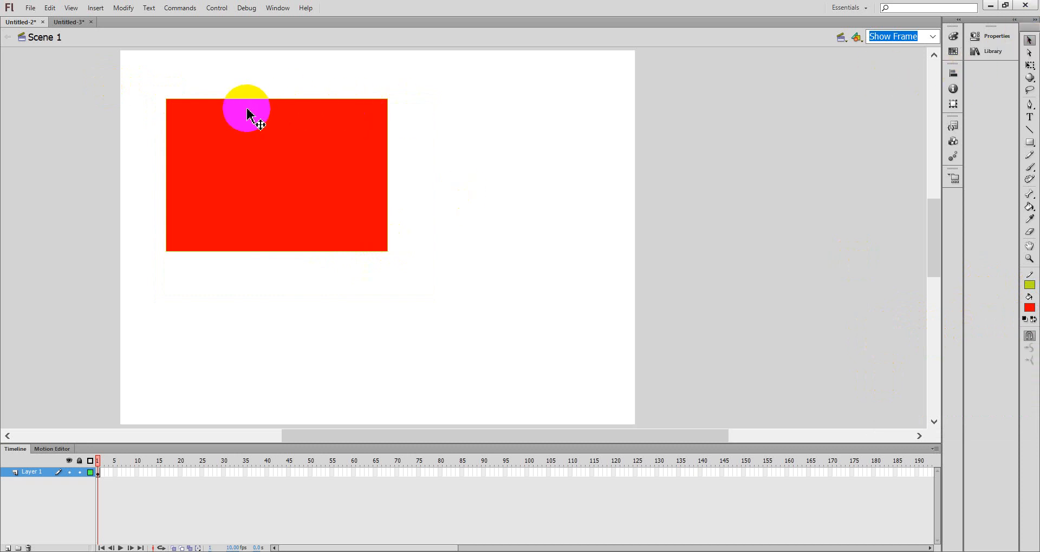
left_click(246, 111)
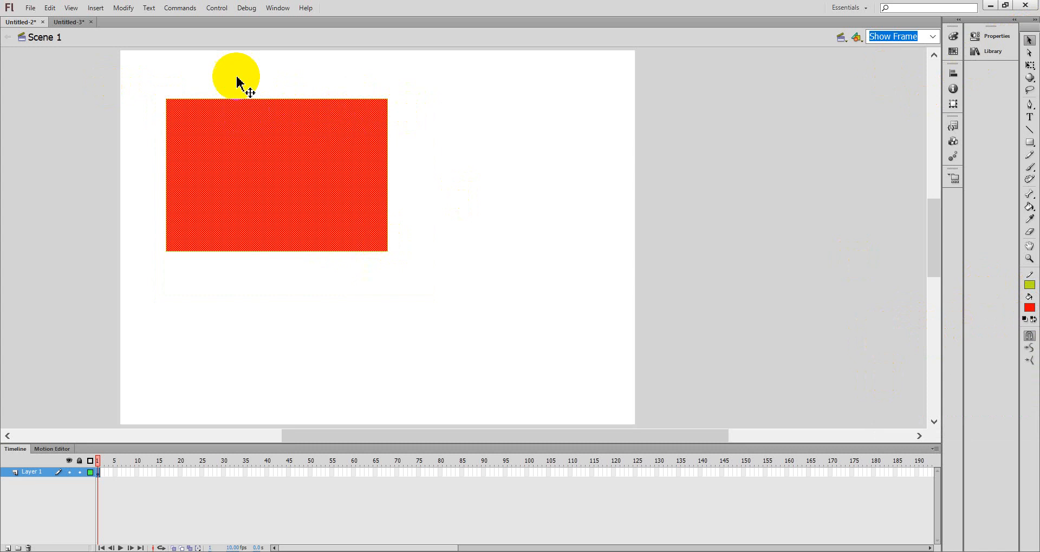
left_click(387, 69)
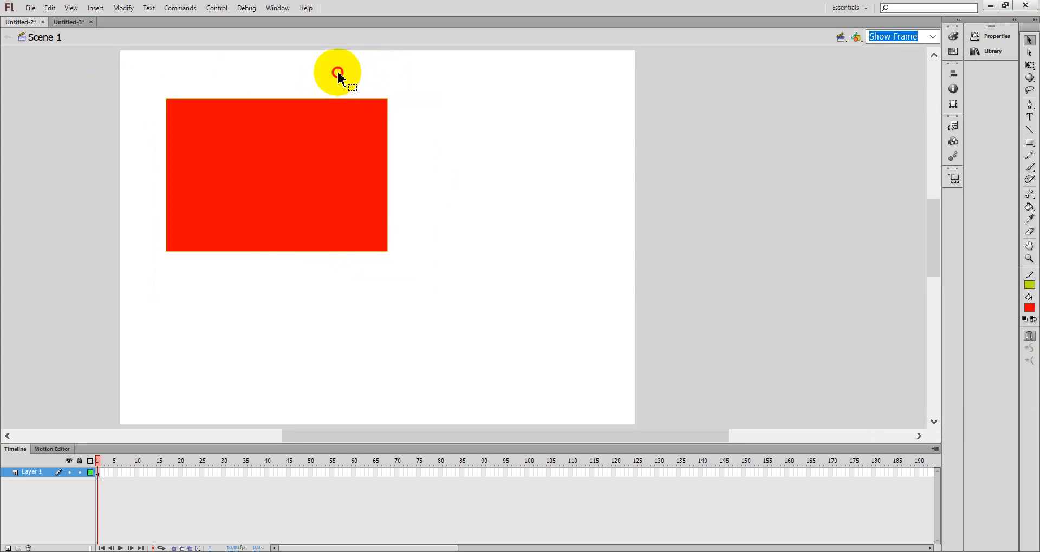
left_click_drag(338, 73, 435, 131)
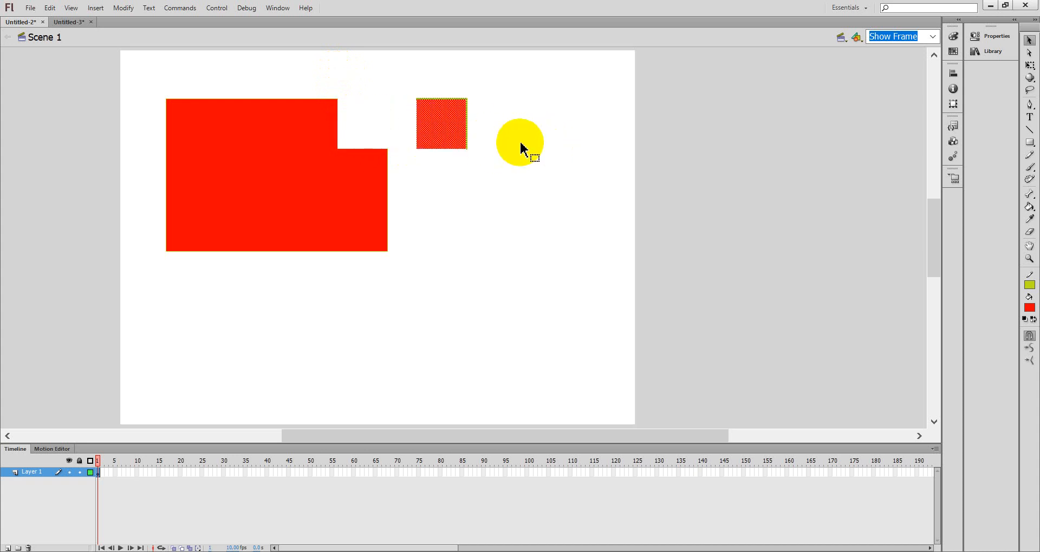
key("ctrl+z")
left_click(473, 138)
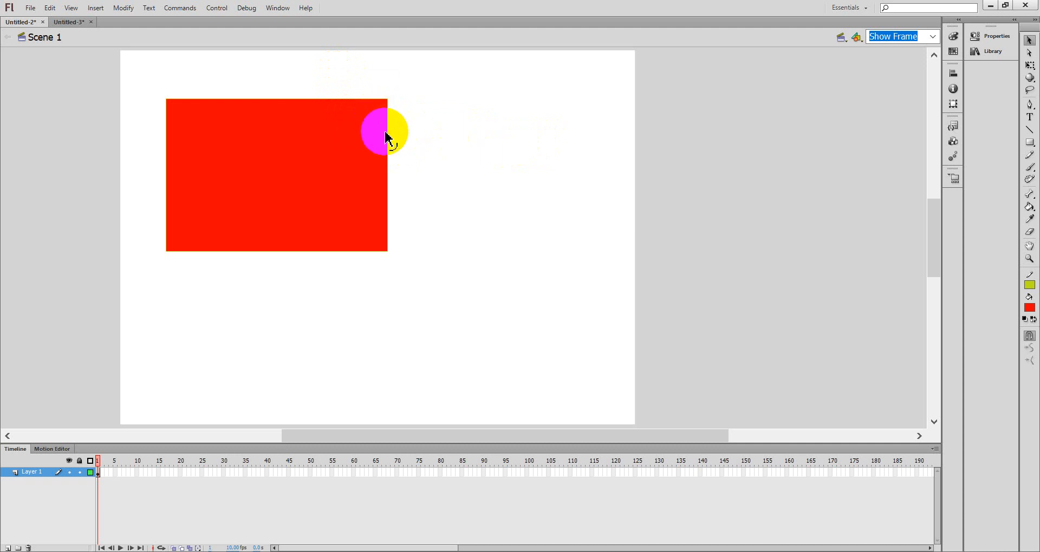
Try bending the red rectangle's right edge slightly outward with the Selection tool, and undo the bend
left_click(386, 138)
left_click(476, 143)
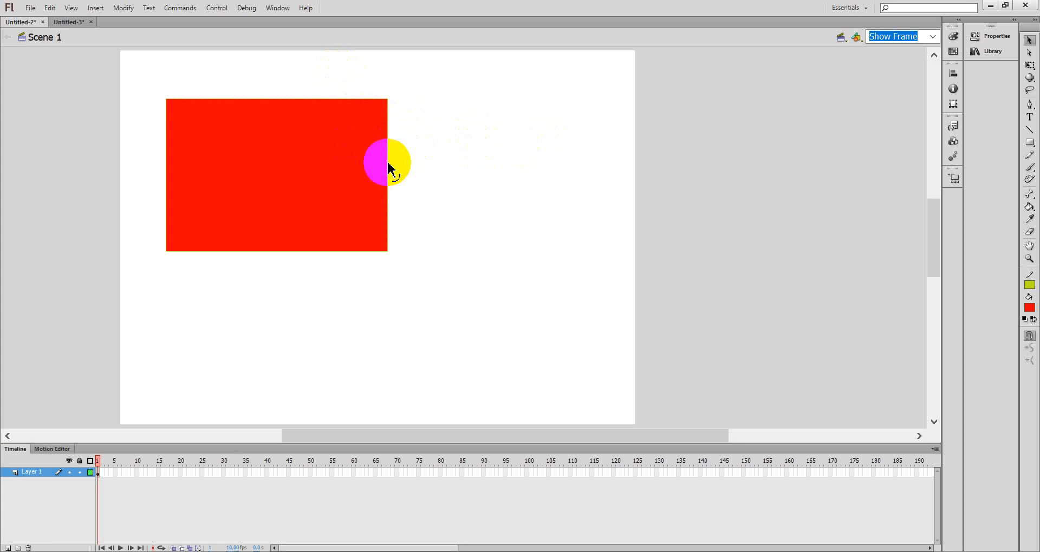
left_click_drag(388, 163, 408, 166)
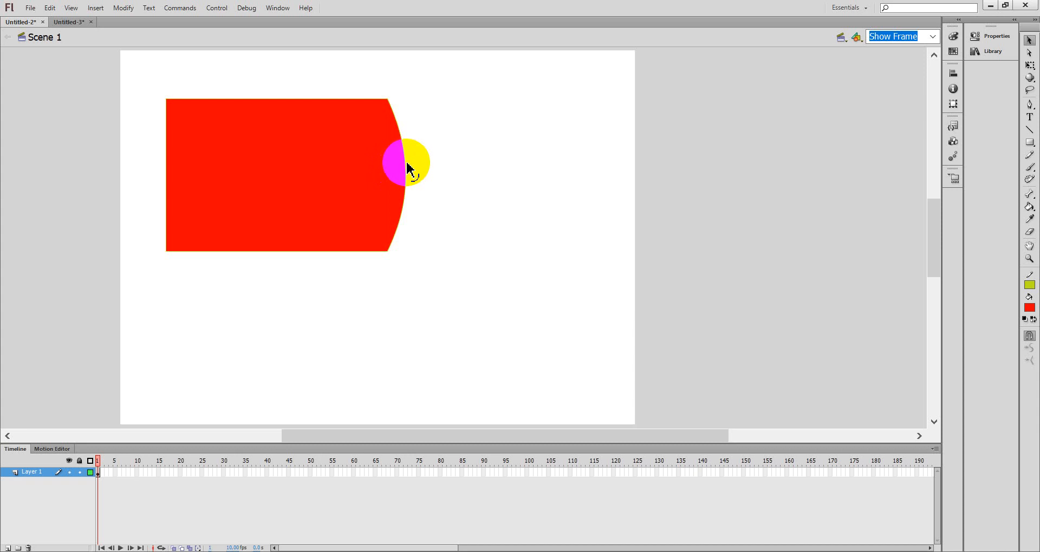
key("ctrl+z")
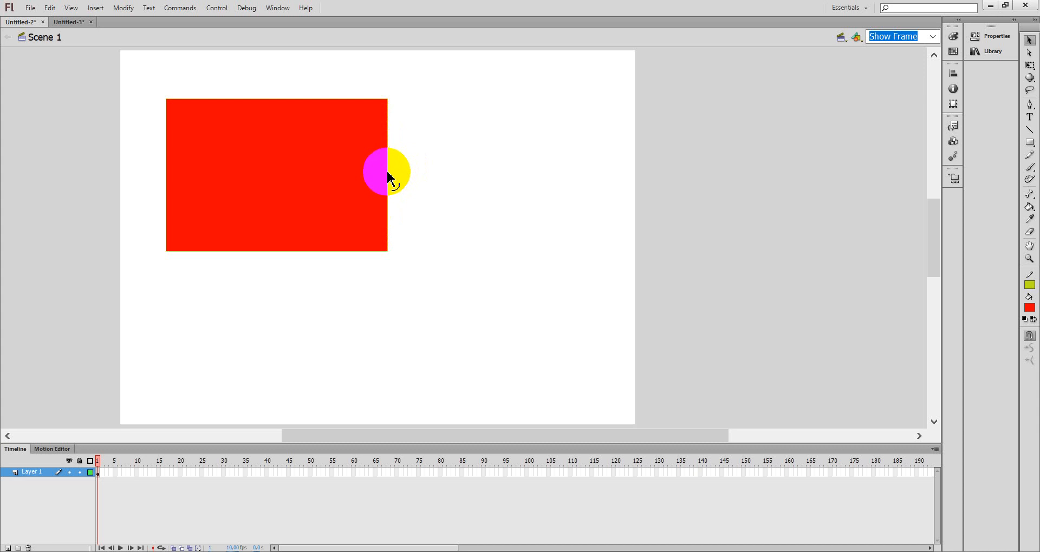
Bend the red rectangle's right edge outward into a curve and its top, left and bottom edges inward
left_click_drag(387, 174, 415, 171)
left_click_drag(242, 99, 252, 128)
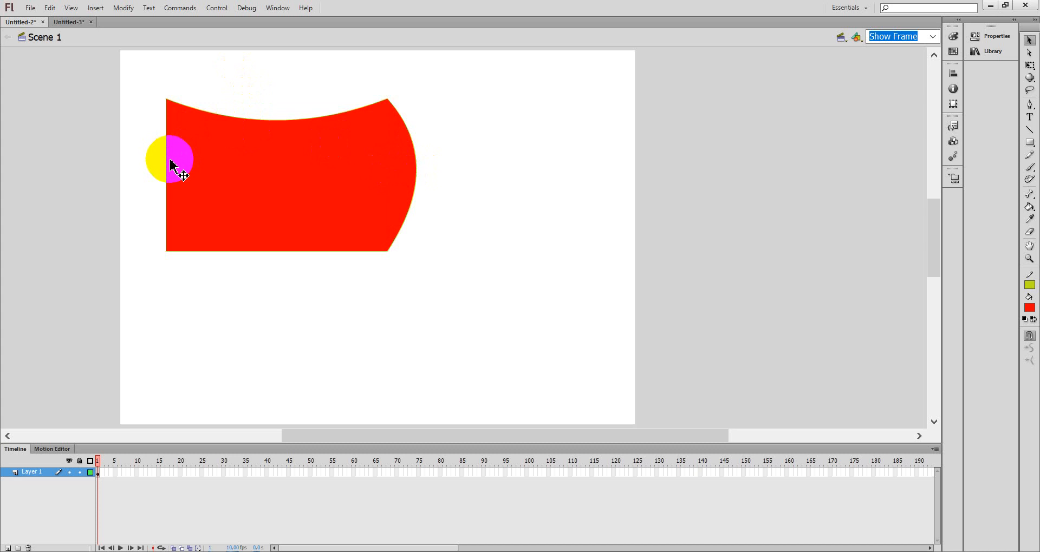
left_click_drag(167, 160, 191, 172)
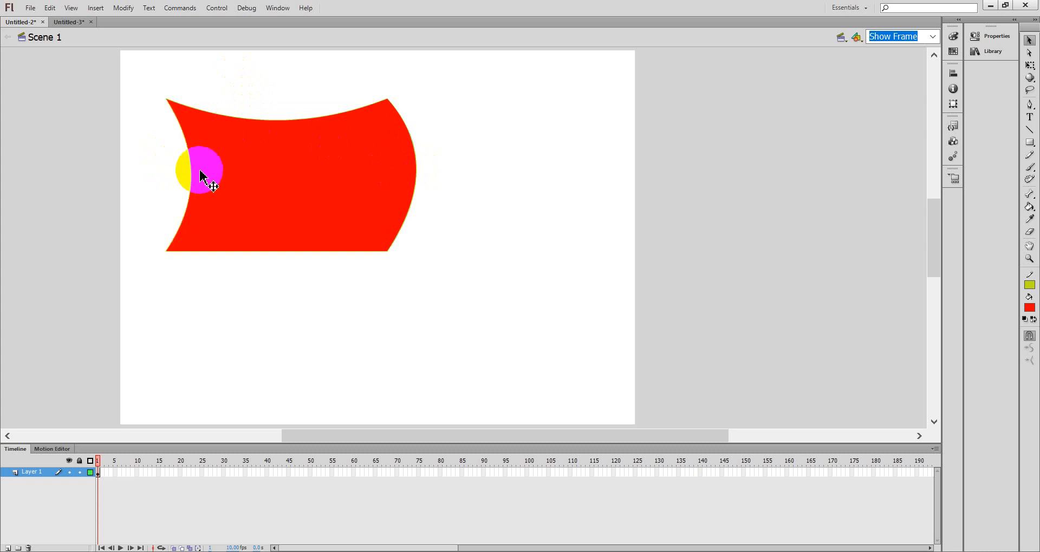
left_click_drag(267, 256, 280, 211)
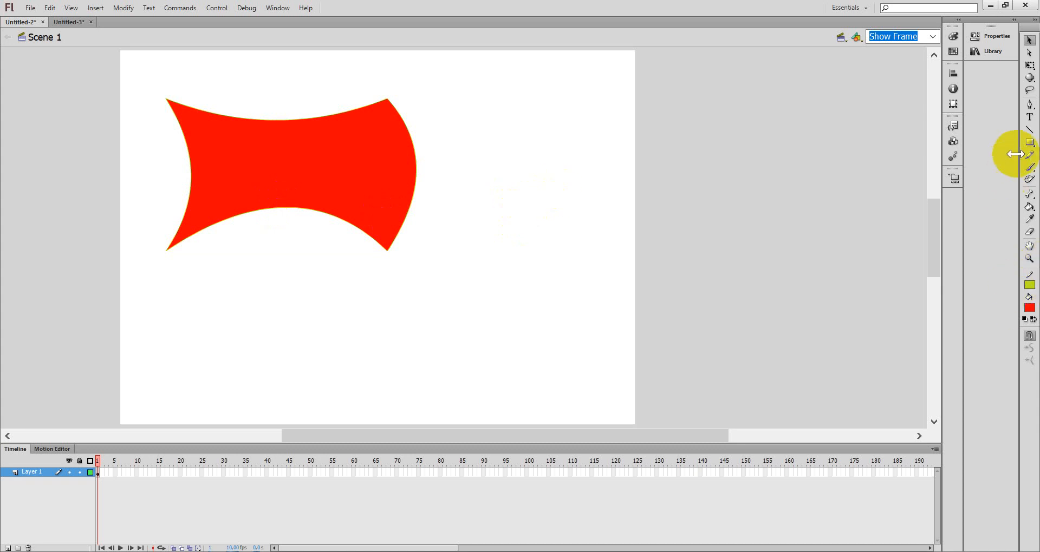
Draw a smaller red rectangle below and right of the curved shape and show its anchor points with the Subselection tool
left_click(1029, 143)
left_click_drag(479, 203, 606, 303)
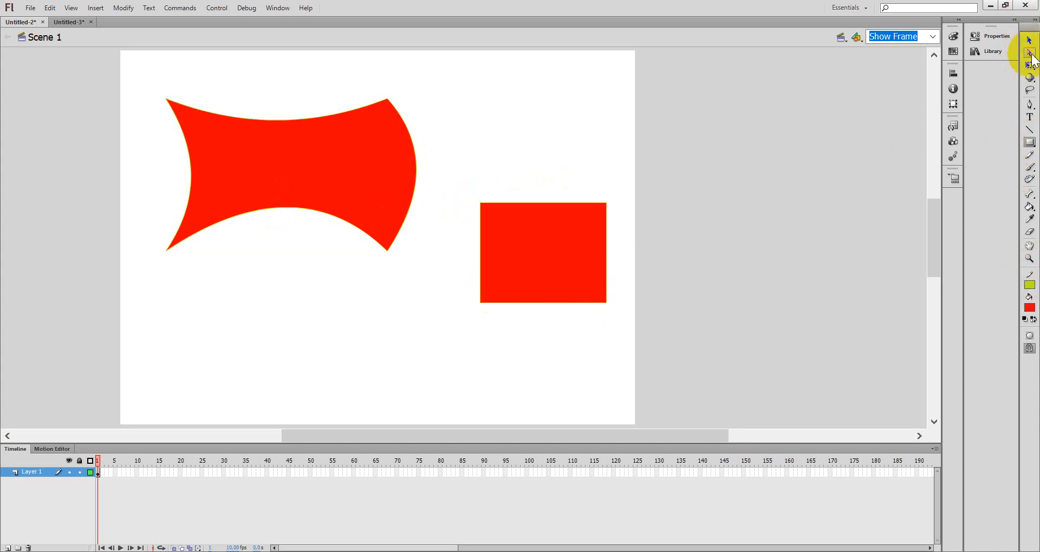
left_click(1031, 54)
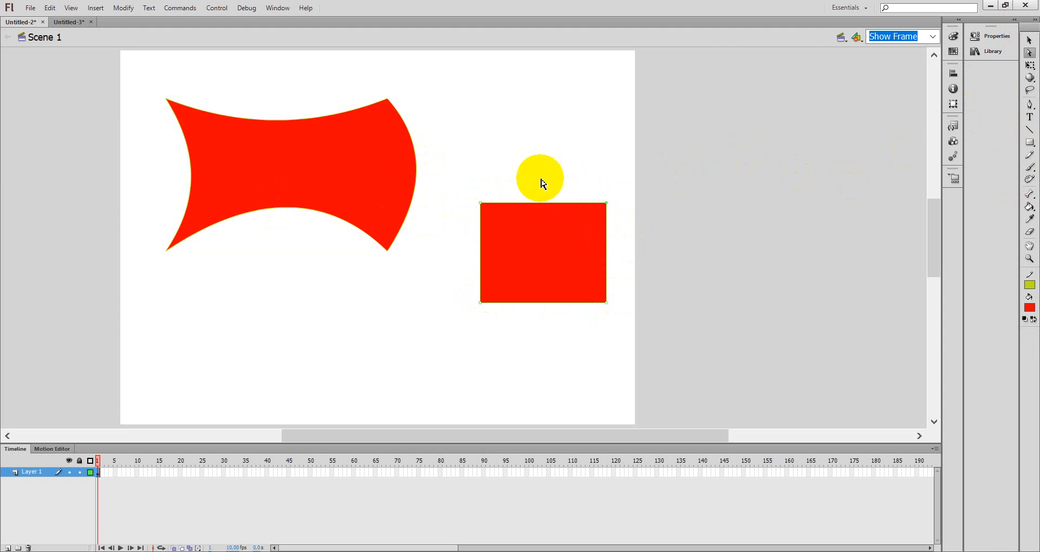
Separate the curved shape's upper-right corner with a Selection tool marquee and move the piece up and to the right
left_click(1029, 39)
left_click_drag(346, 89, 451, 129)
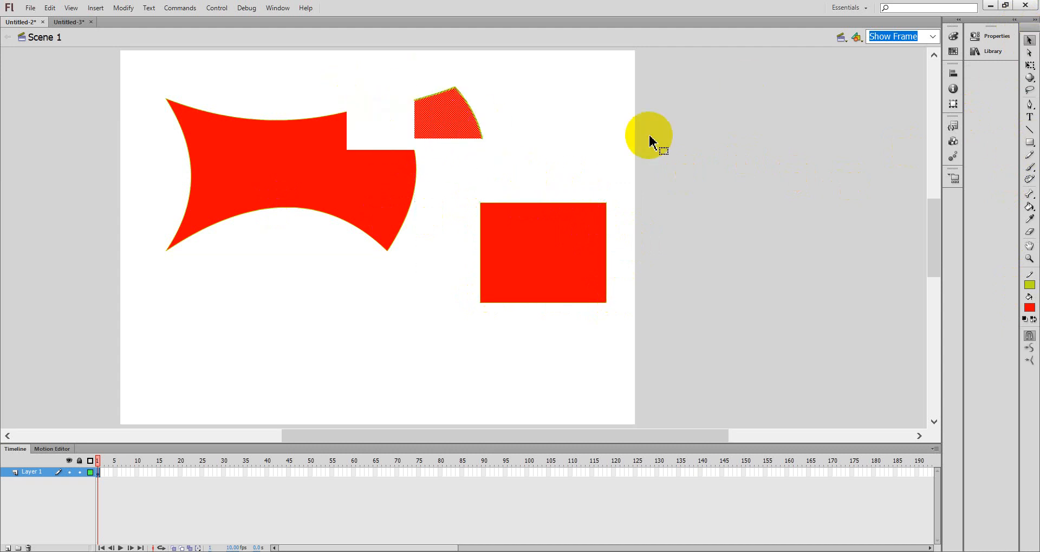
Examine how the Subselection tool selects the smaller rectangle, trying its fill, its edge and a marquee across its upper part
left_click(1028, 53)
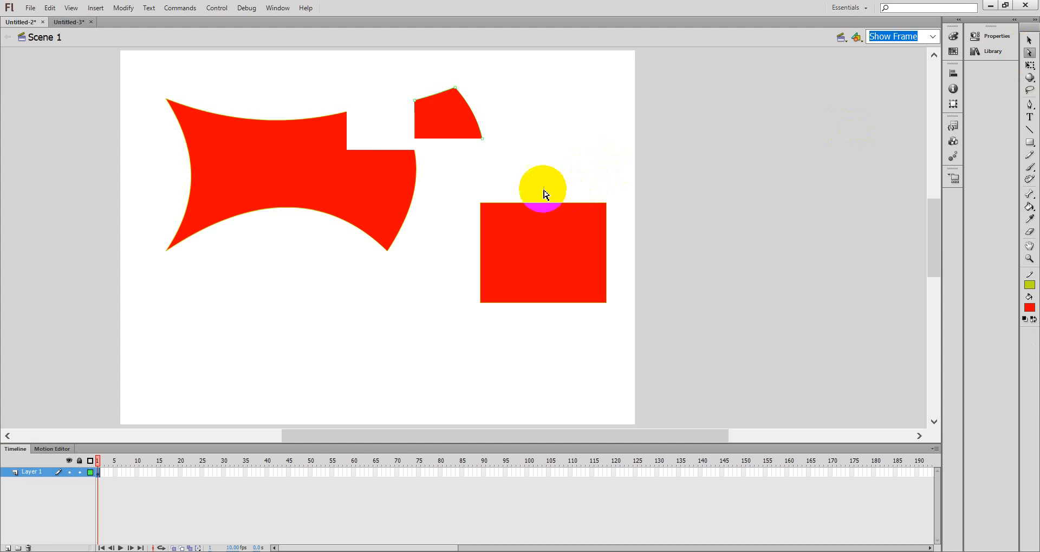
left_click(571, 236)
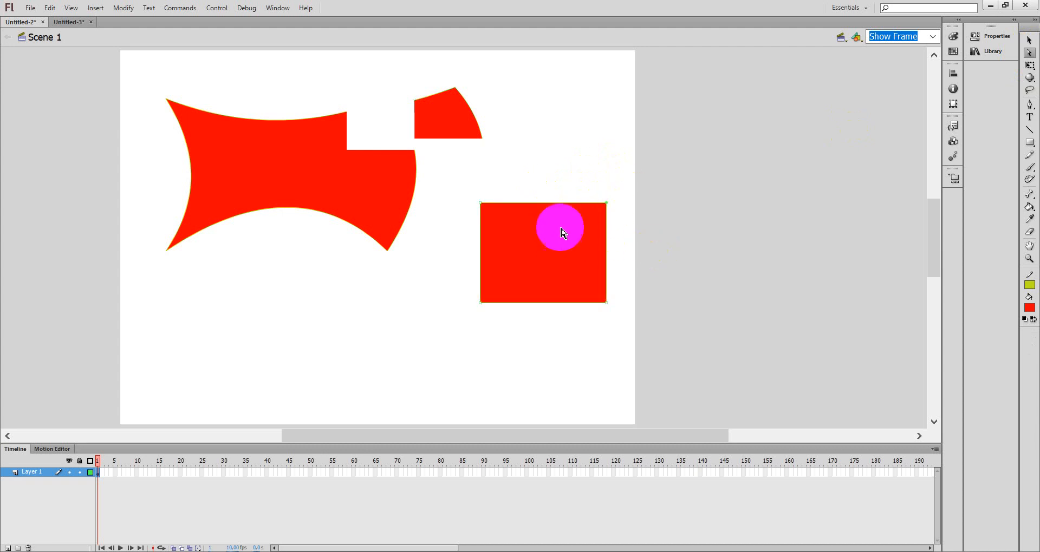
left_click(553, 233)
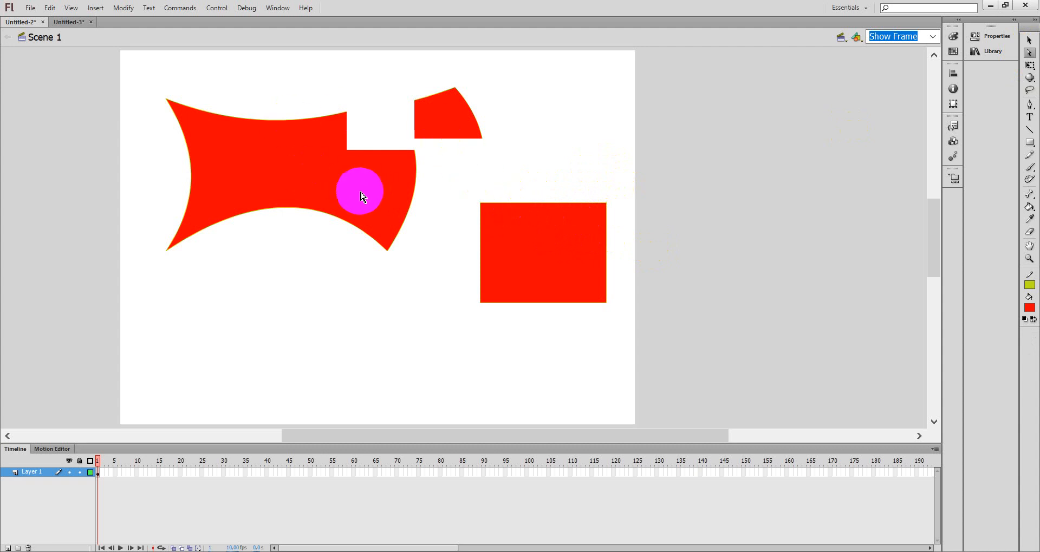
left_click_drag(341, 209, 403, 244)
left_click(551, 213)
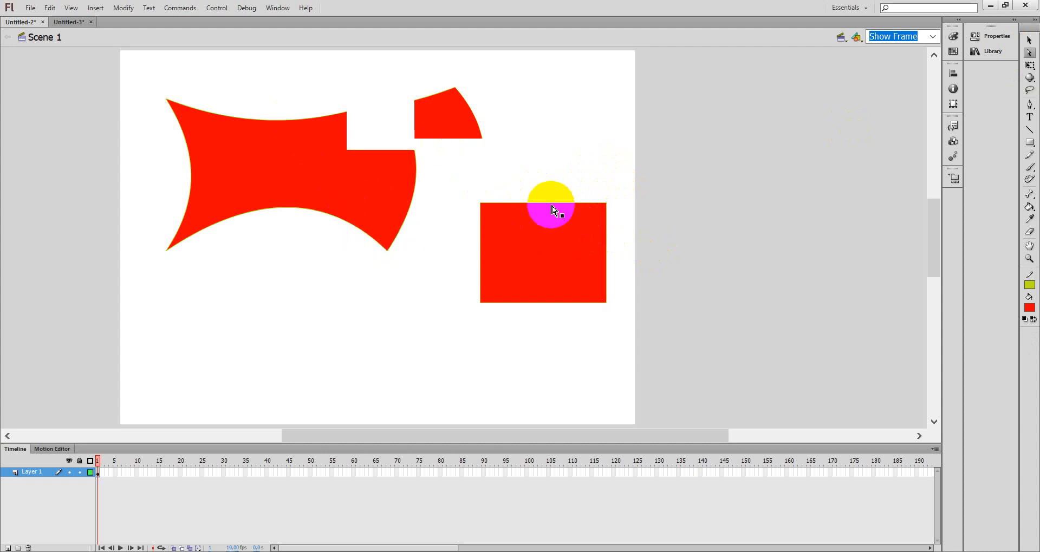
left_click_drag(506, 195, 638, 271)
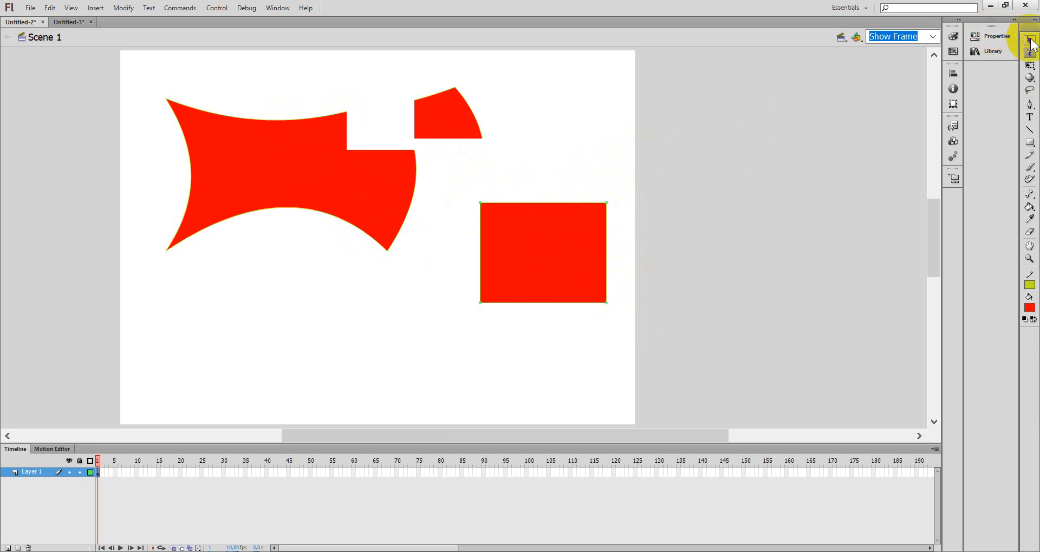
Move the detached corner fill back onto the curved shape and delete the outline left behind
left_click(1029, 40)
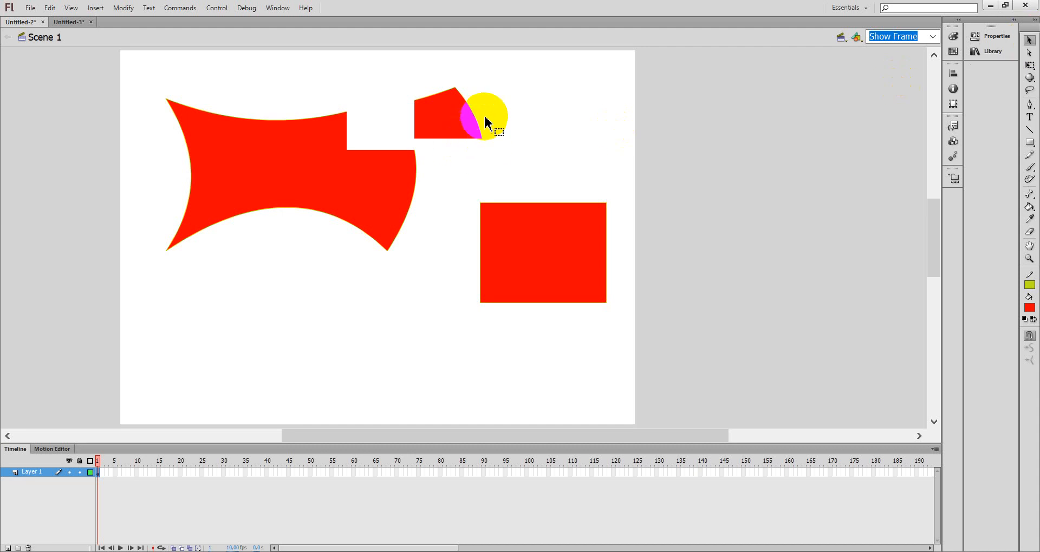
left_click_drag(459, 121, 382, 134)
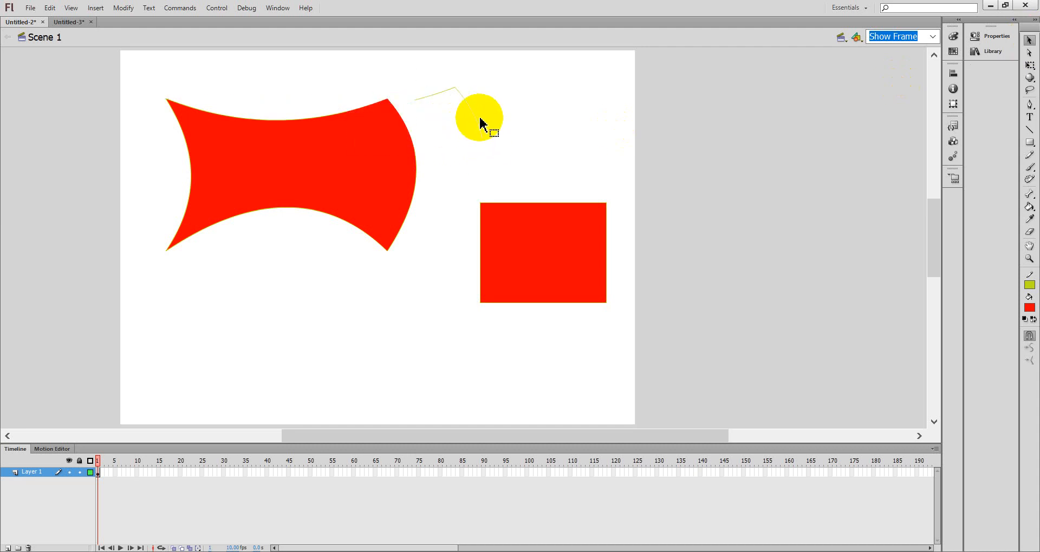
left_click_drag(420, 83, 505, 140)
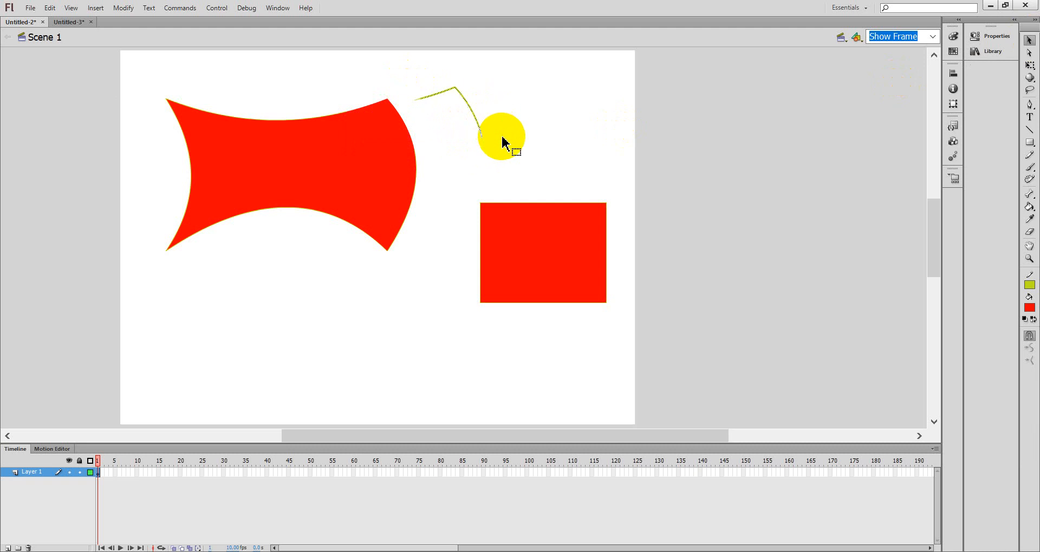
key("Delete")
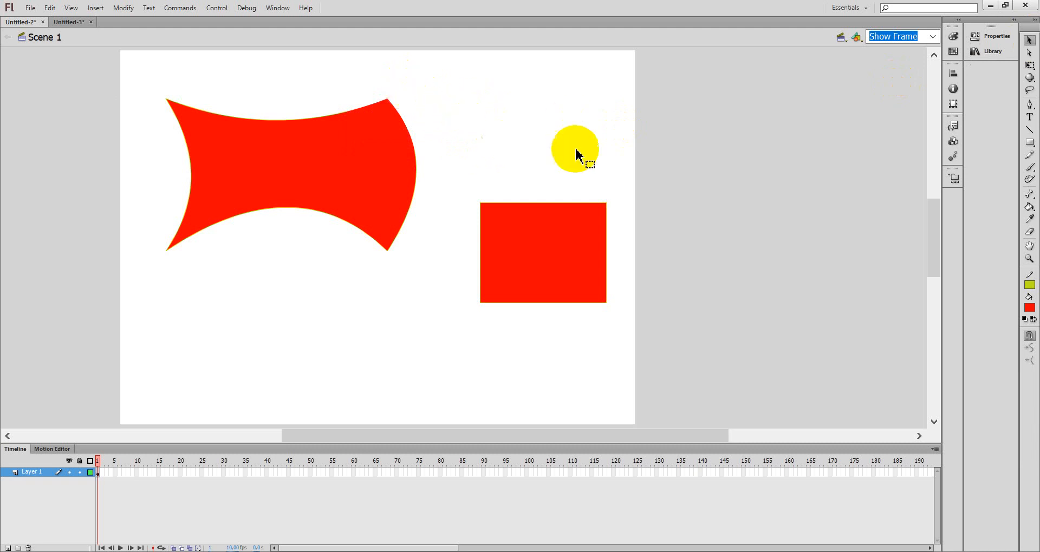
Move the whole smaller rectangle up beside the curved shape with the Subselection tool and deselect it
left_click_drag(574, 216, 574, 216)
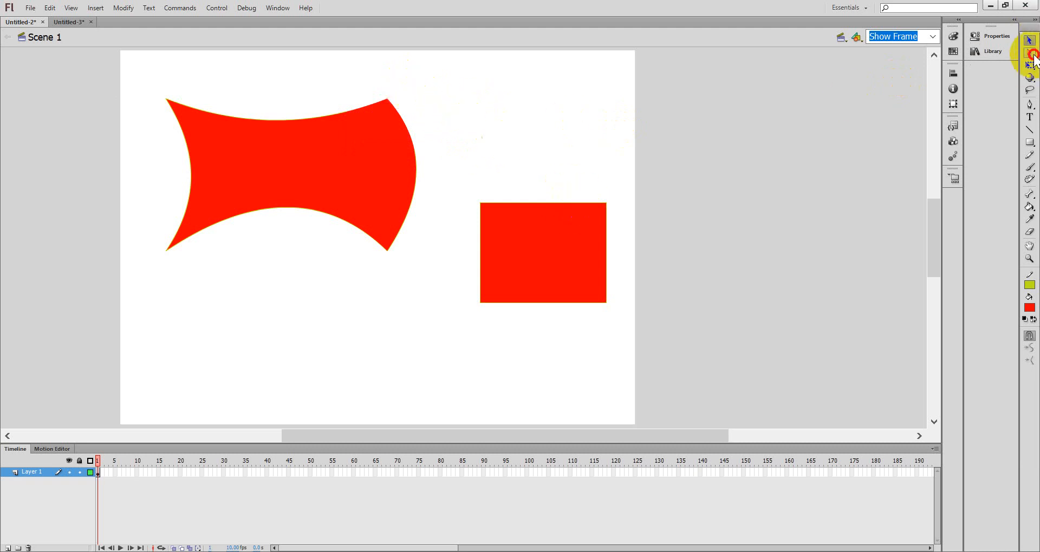
left_click(1029, 53)
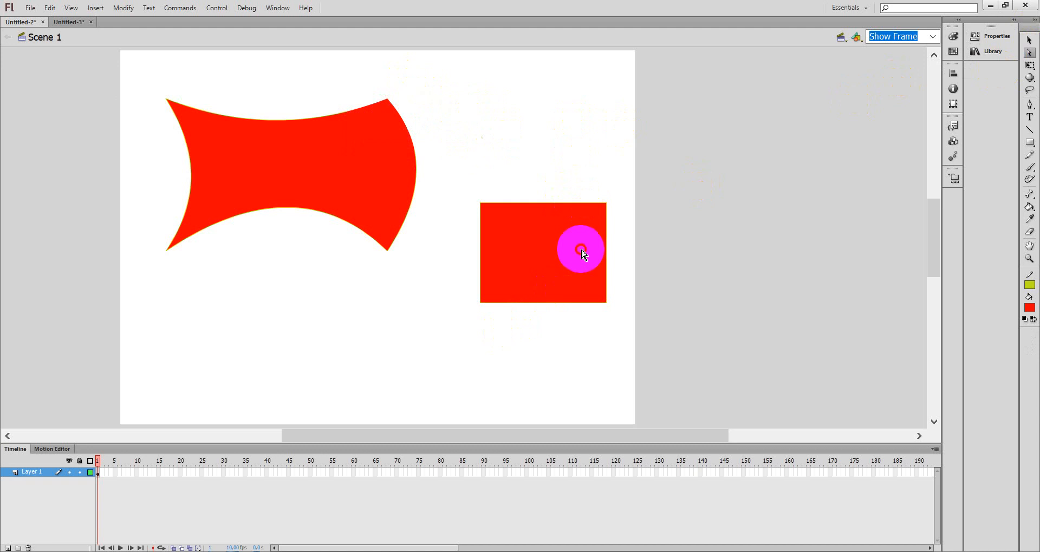
left_click_drag(581, 250, 487, 93)
left_click(498, 67)
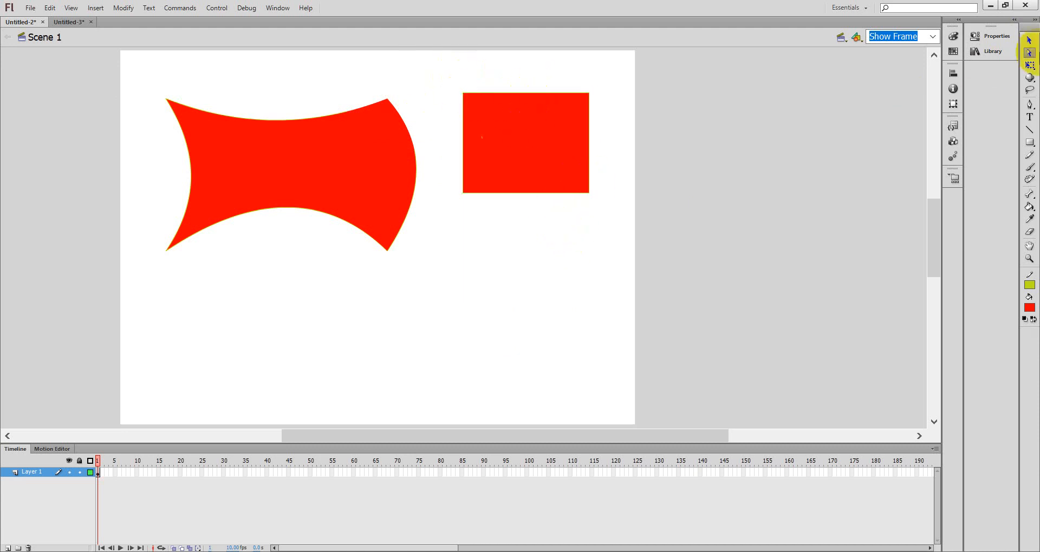
Shrink, widen and skew the smaller rectangle's fill into a slanted parallelogram with the Free Transform tool
left_click(1029, 66)
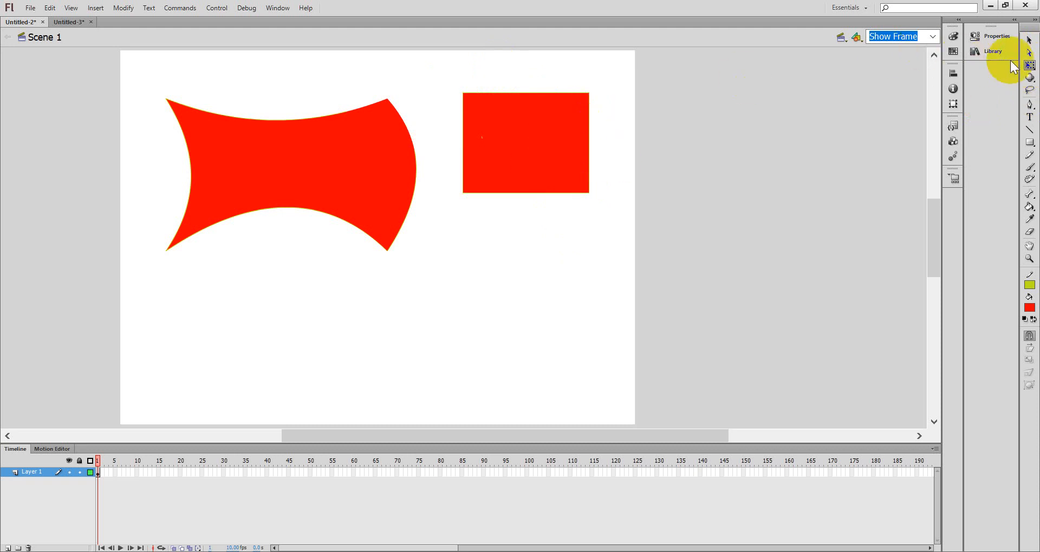
left_click(583, 98)
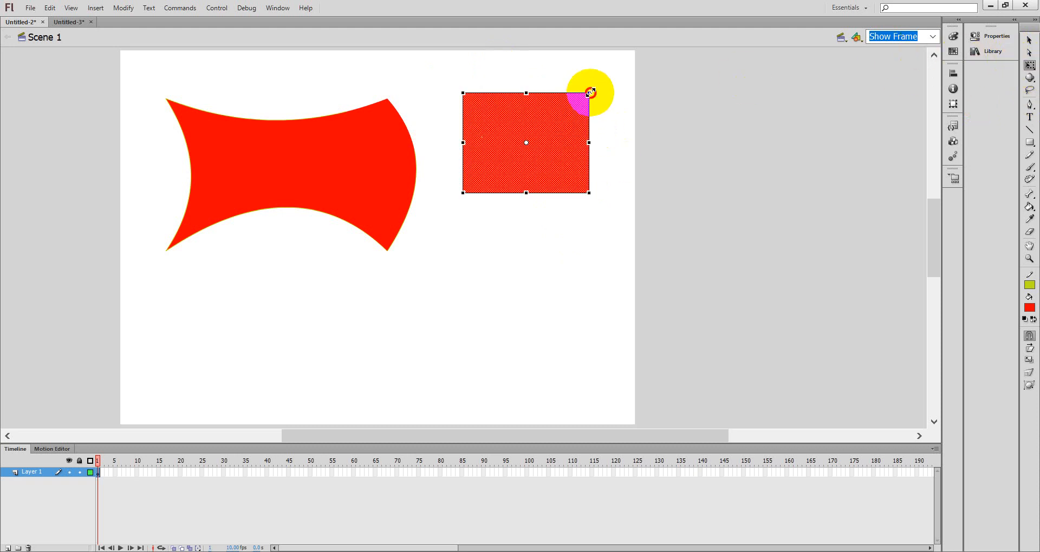
left_click_drag(590, 92, 522, 137)
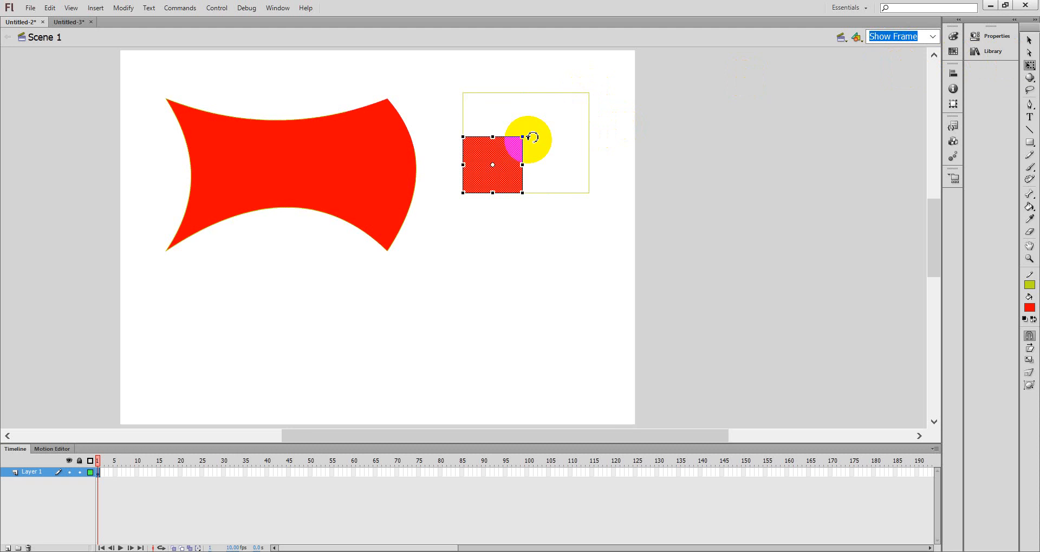
left_click_drag(532, 172, 589, 164)
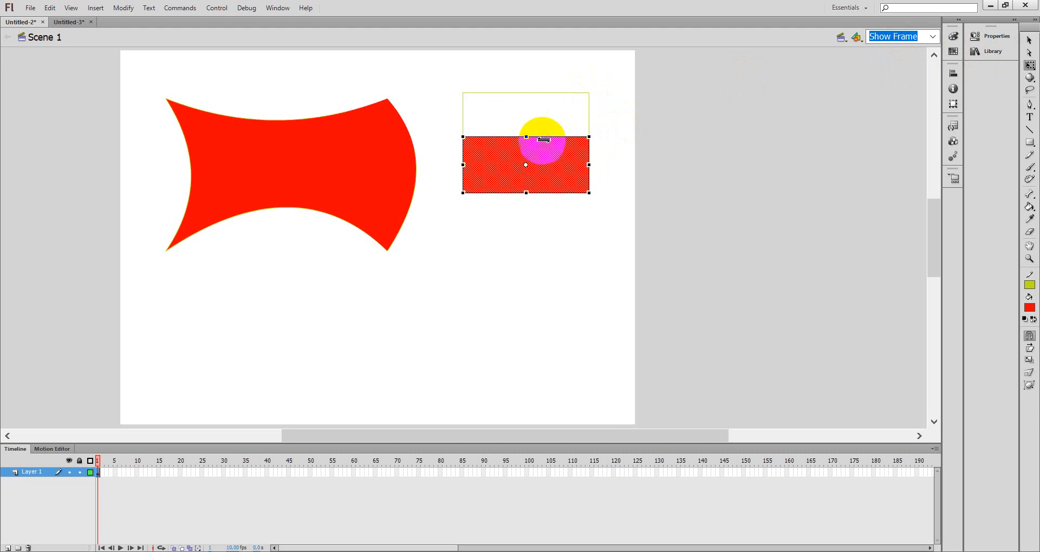
left_click_drag(541, 137, 587, 139)
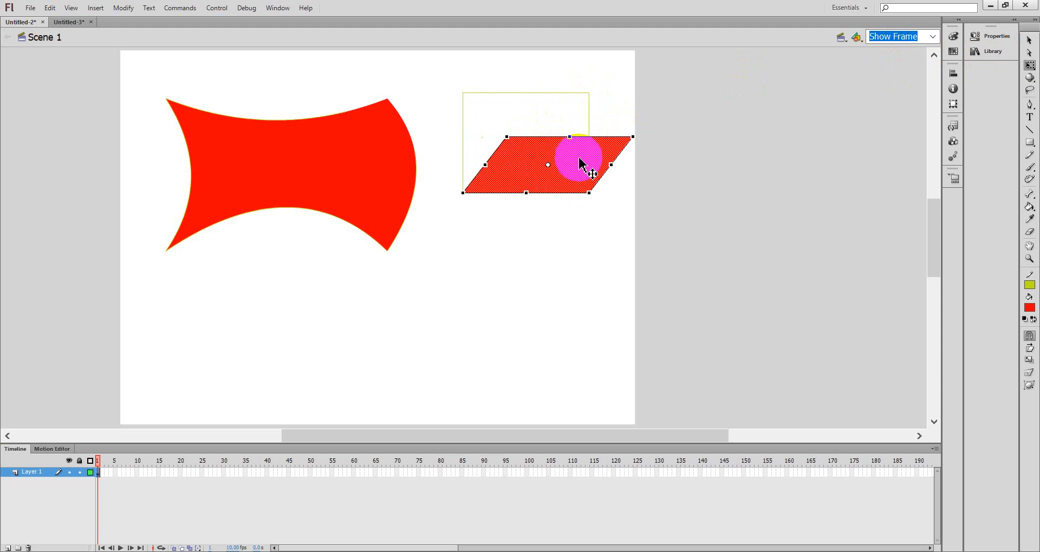
left_click_drag(488, 157, 430, 232)
left_click(683, 214)
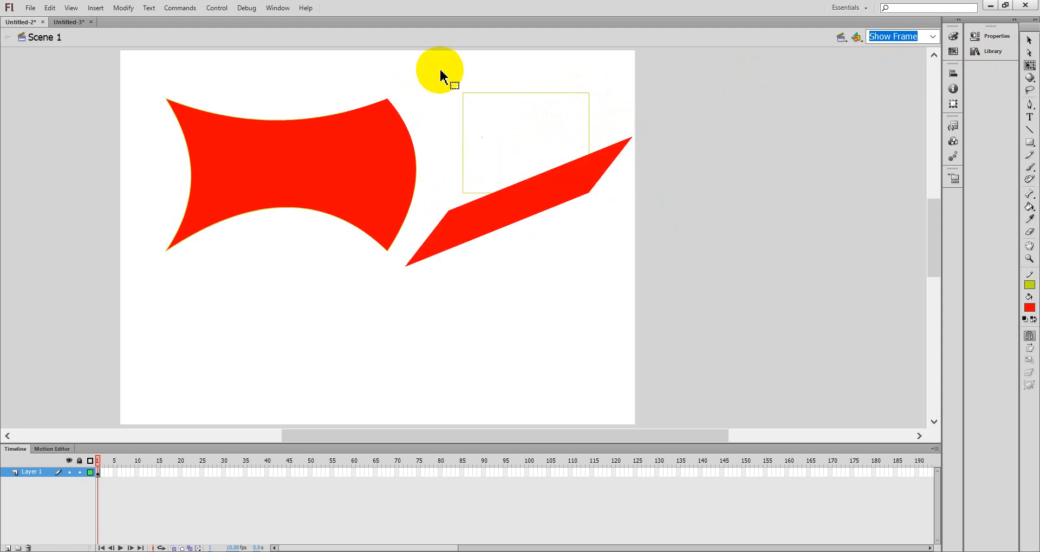
Delete the upper part and left side of the empty outline left behind by the transformed rectangle
left_click_drag(441, 70, 604, 138)
key("Delete")
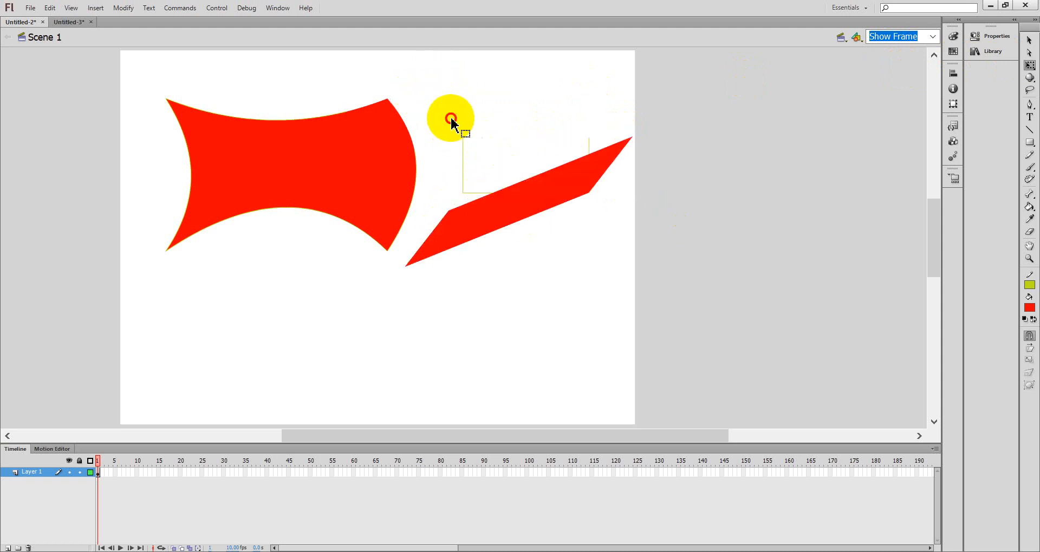
left_click_drag(453, 119, 471, 199)
key("Delete")
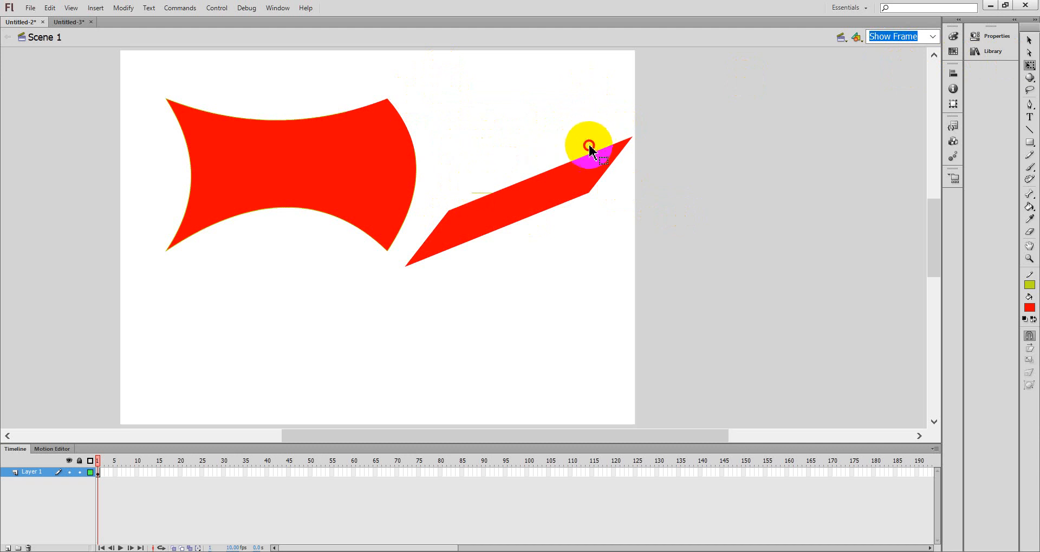
Switch to the Gradient Transform tool and try it on the solid red parallelogram
left_click(1028, 65)
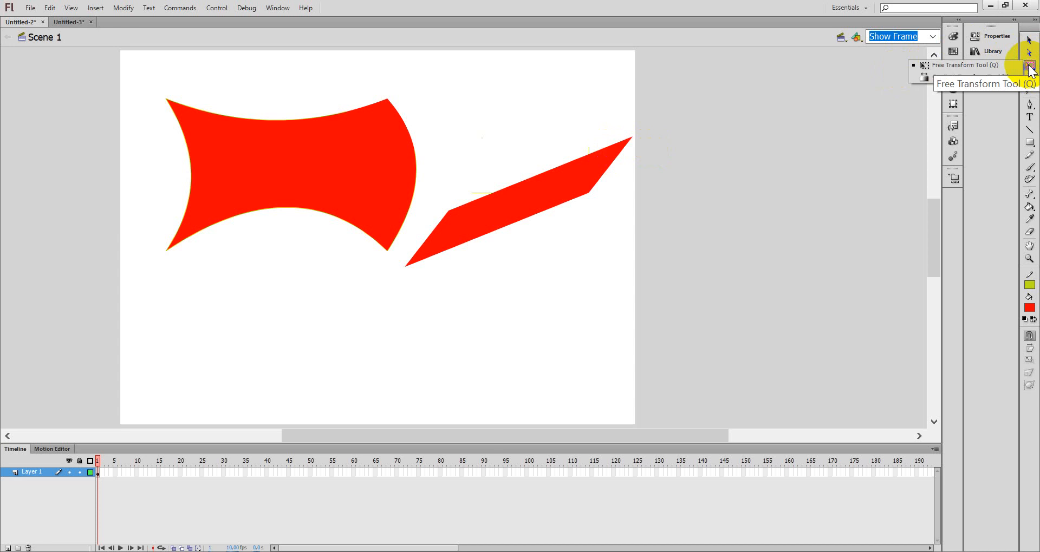
left_click(960, 79)
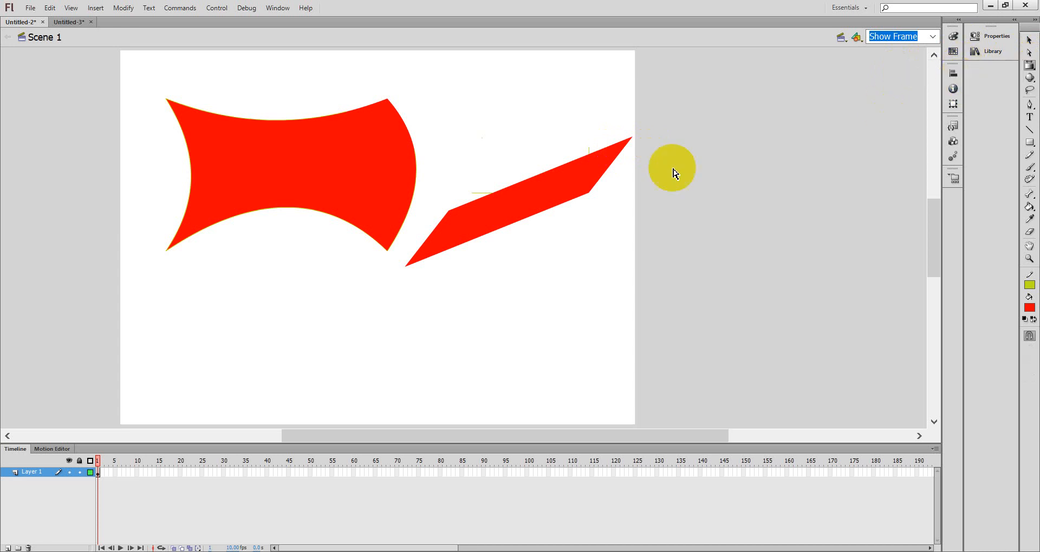
left_click_drag(522, 202, 528, 228)
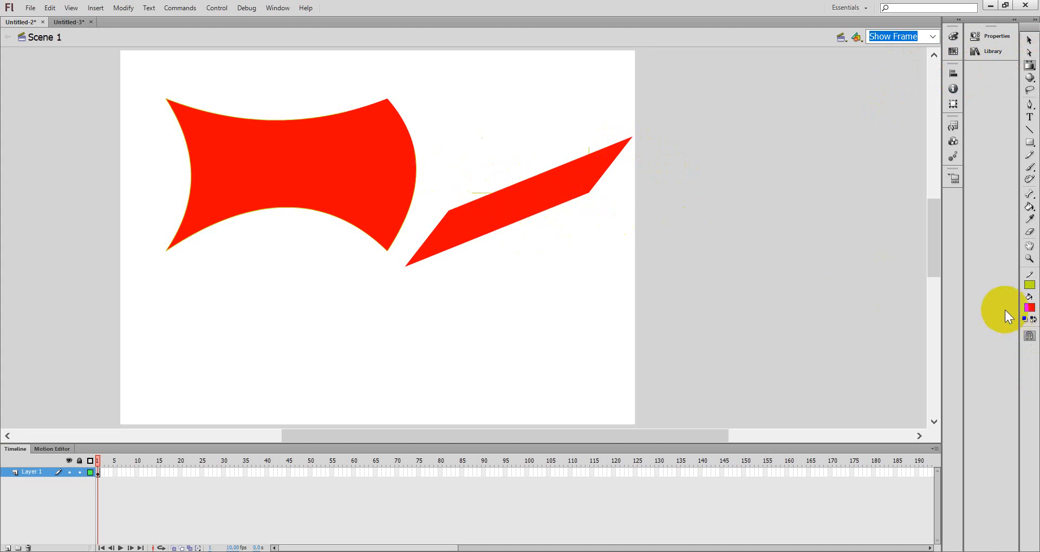
Fill the curved shape with the preset red-to-black radial gradient
left_click(1028, 43)
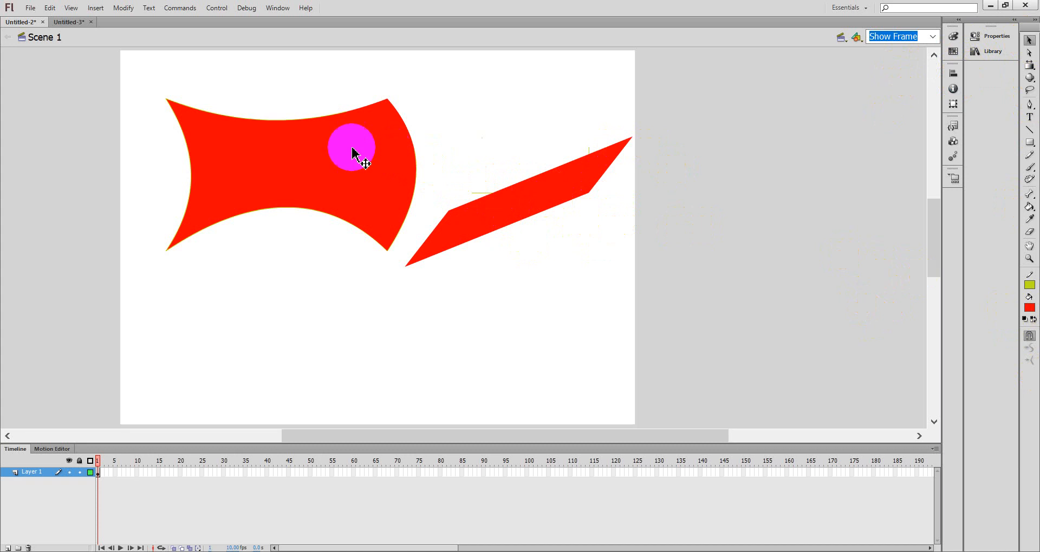
left_click(331, 148)
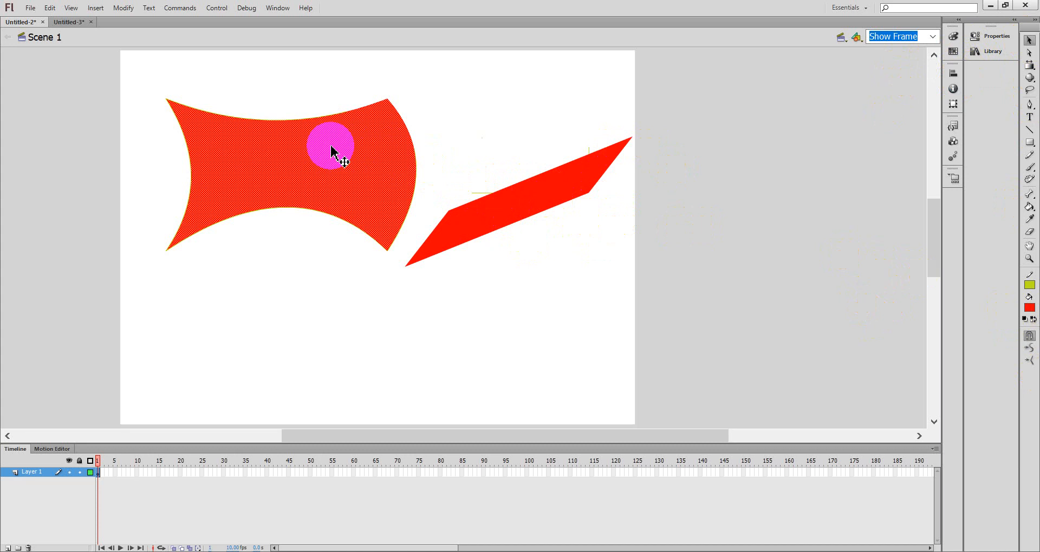
left_click(1029, 309)
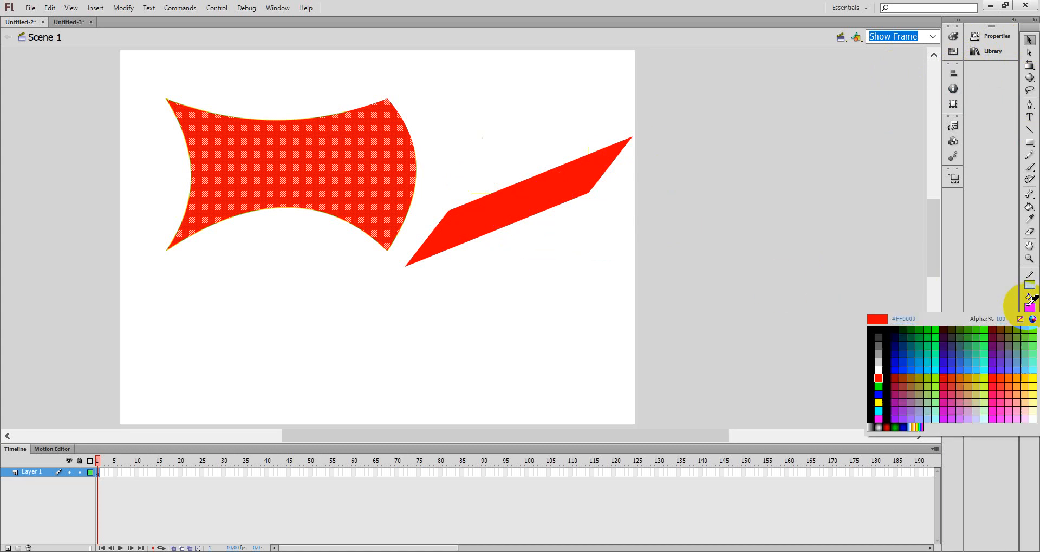
left_click(887, 427)
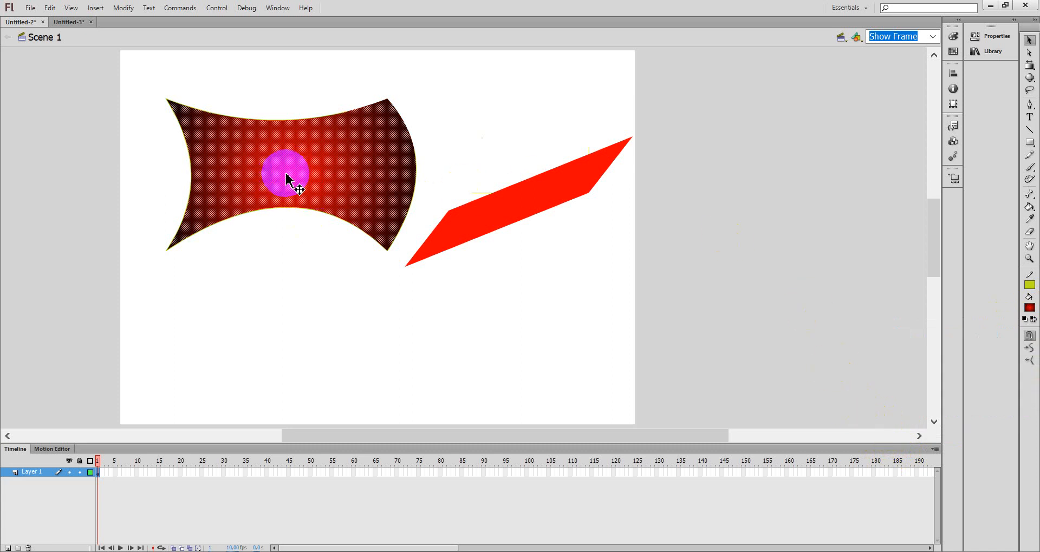
Draw a circle with the red radial gradient below the curved shape using the Oval tool
left_click(1029, 142)
left_click(966, 144)
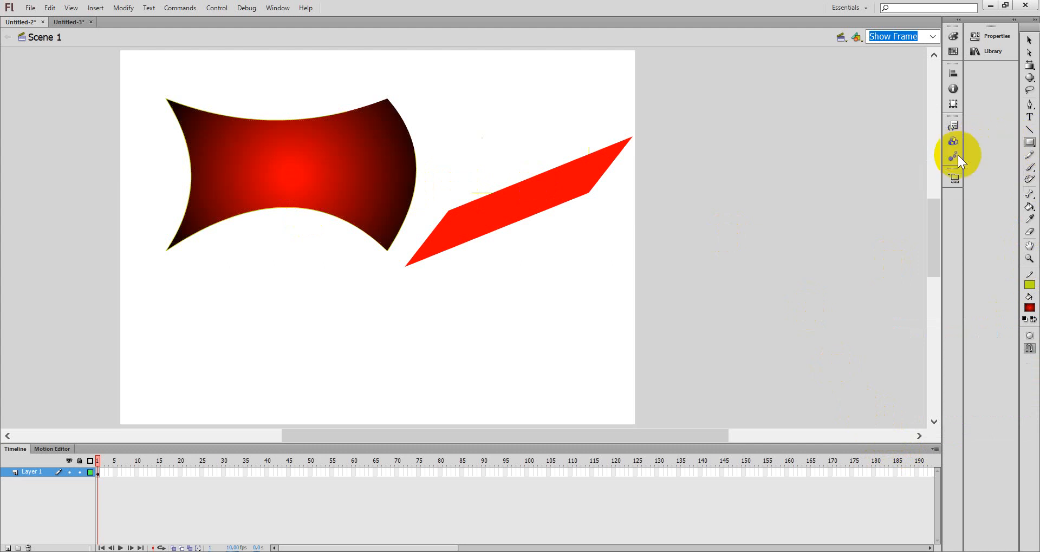
left_click_drag(229, 291, 341, 395)
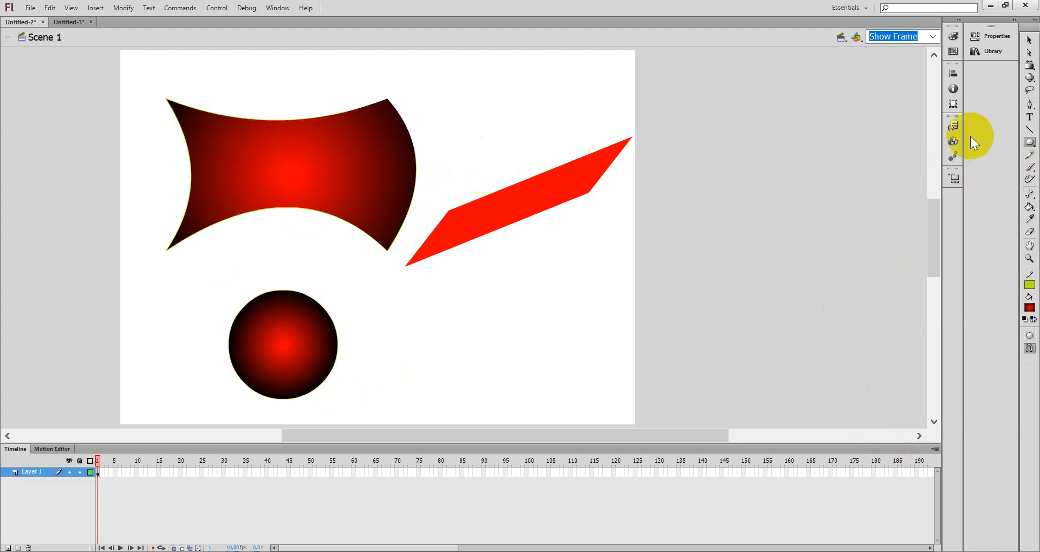
Change the circle's fill to the preset green-to-black radial gradient and deselect it
left_click(1029, 40)
left_click_drag(161, 271, 394, 424)
left_click(1029, 307)
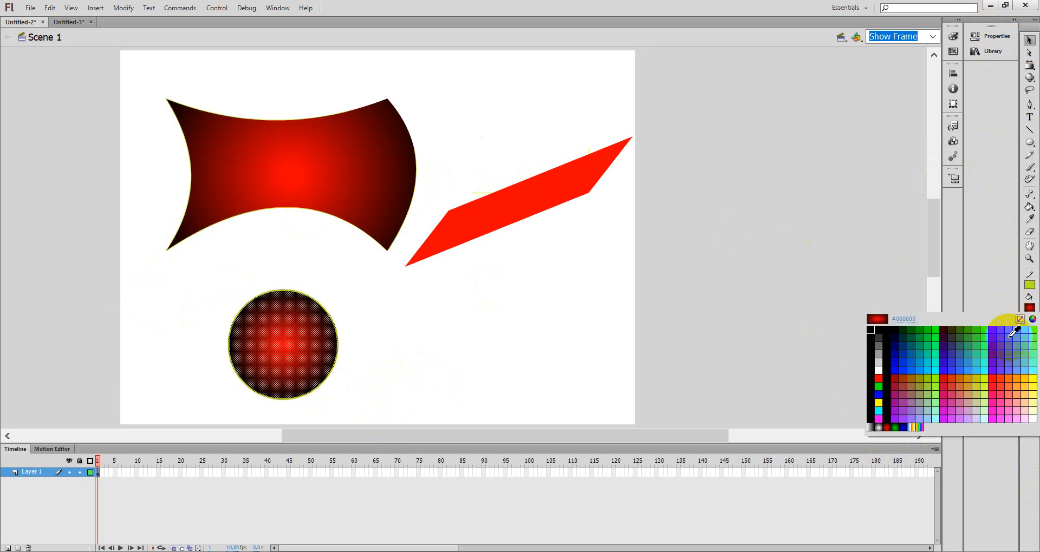
left_click(893, 428)
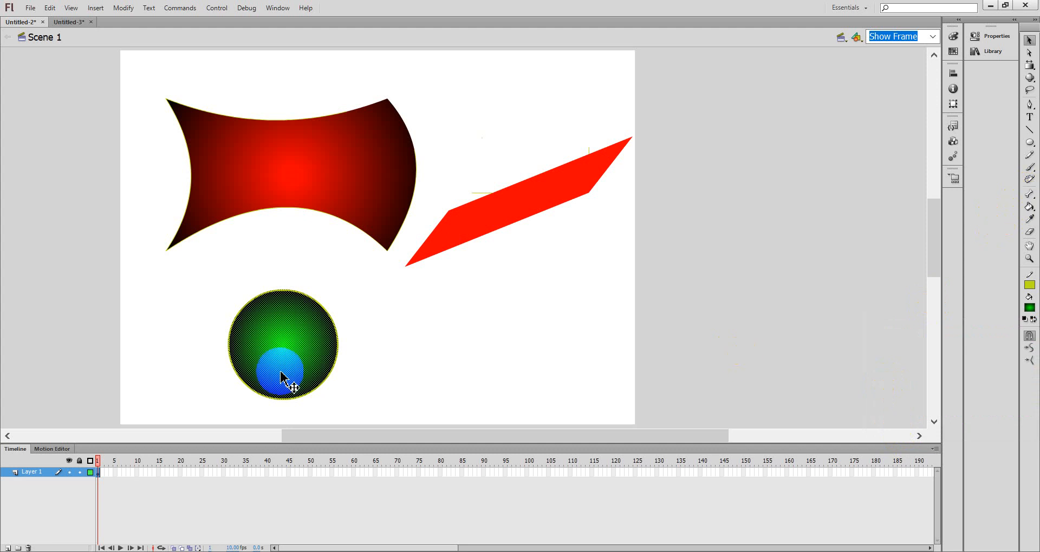
left_click(383, 362)
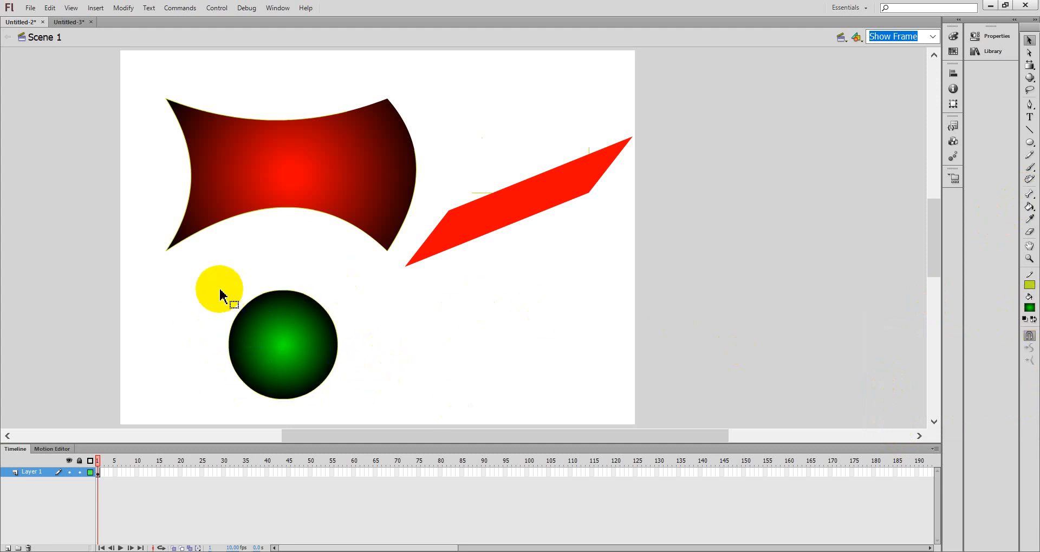
Shift the circle's gradient centre to its upper left and then to its lower right with the Gradient Transform tool
left_click_drag(210, 279, 353, 407)
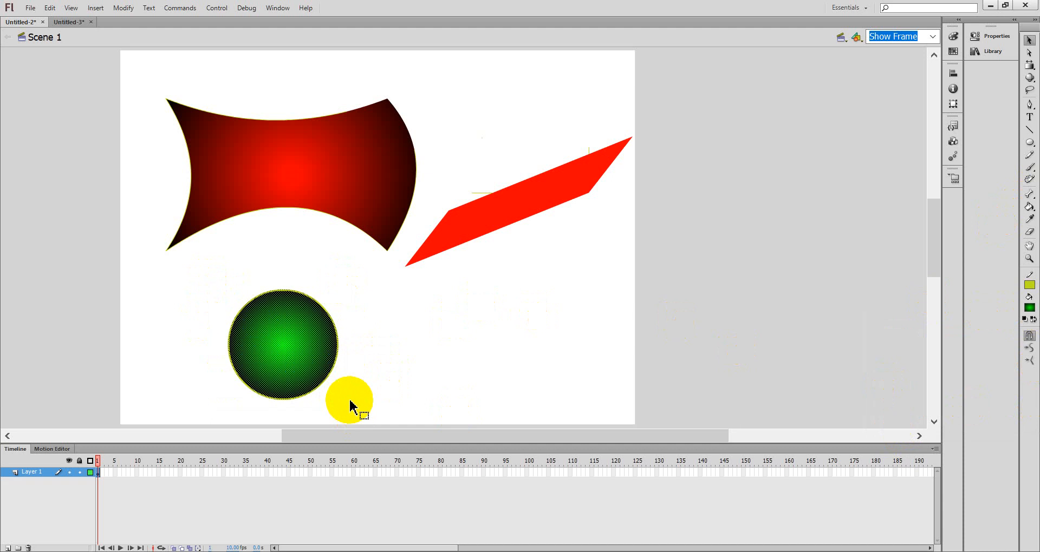
left_click(1030, 67)
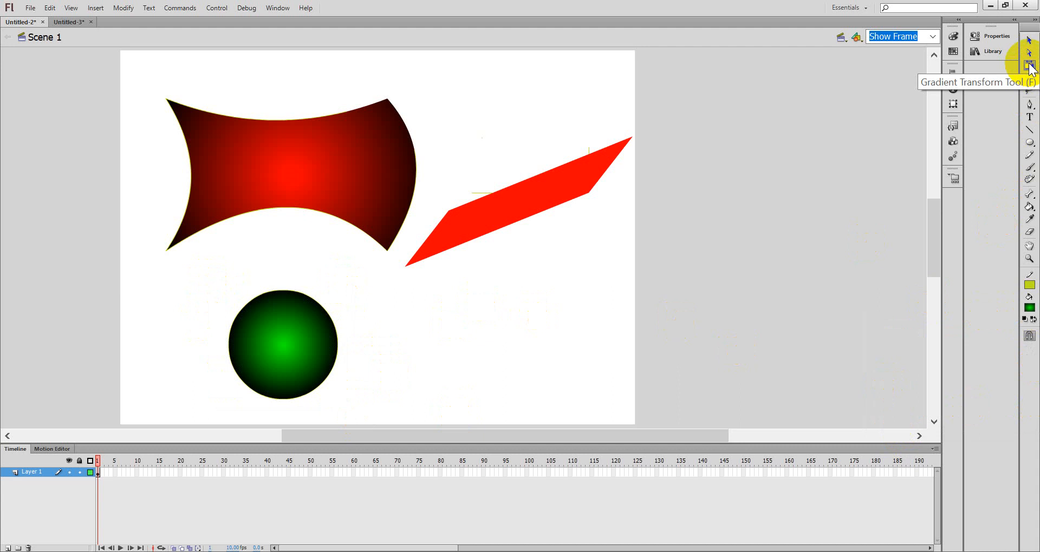
left_click(284, 337)
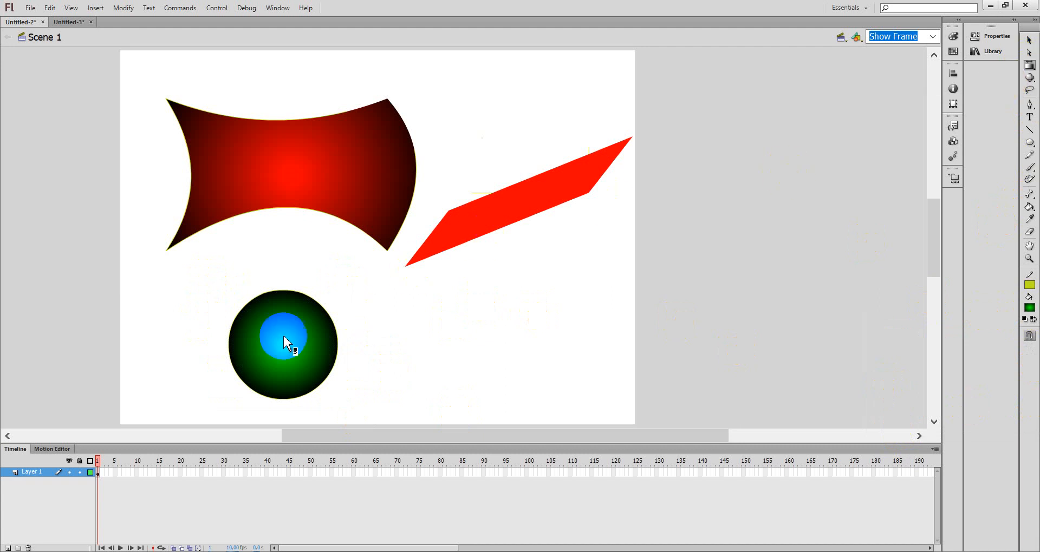
left_click(273, 342)
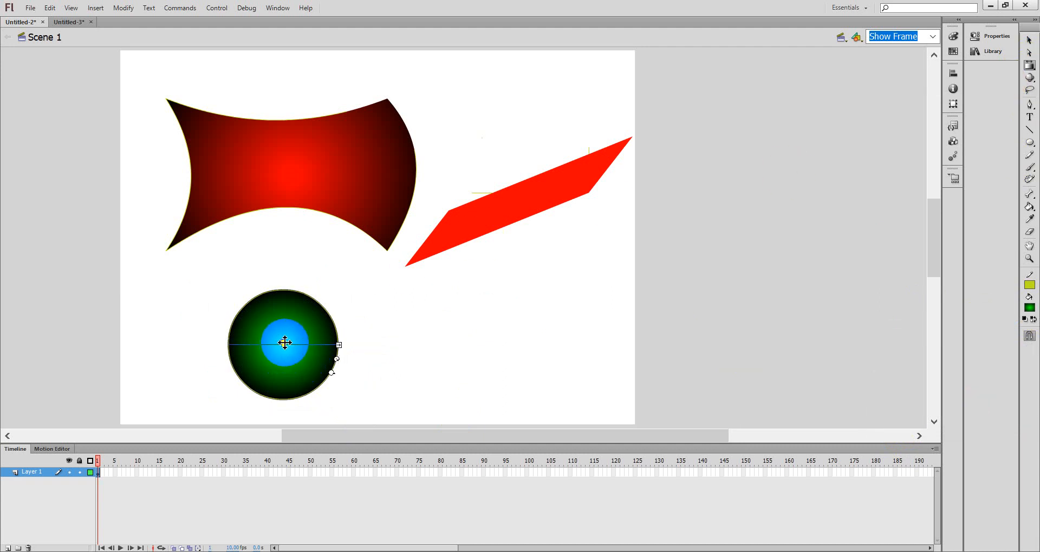
left_click_drag(283, 342, 265, 312)
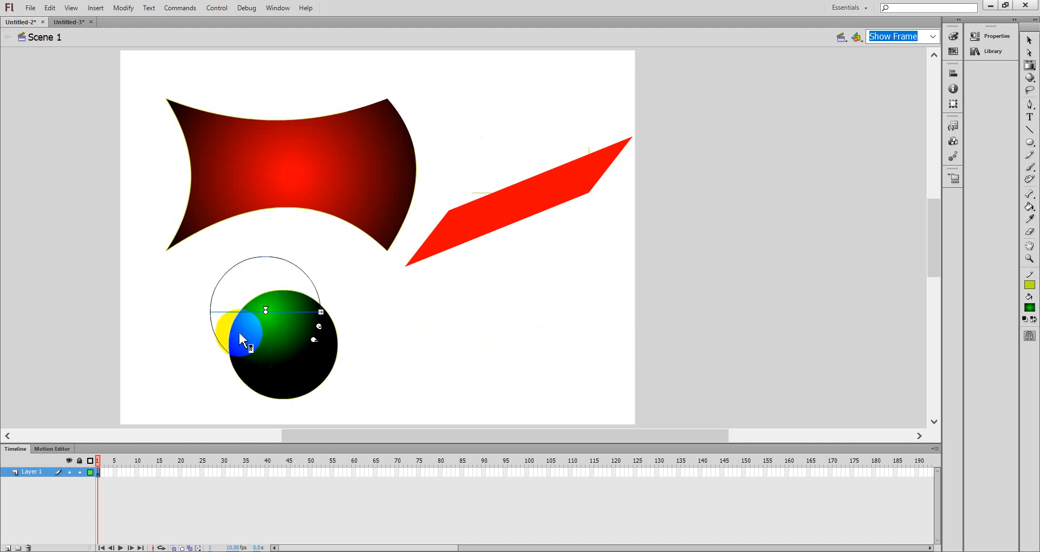
left_click_drag(263, 309, 302, 359)
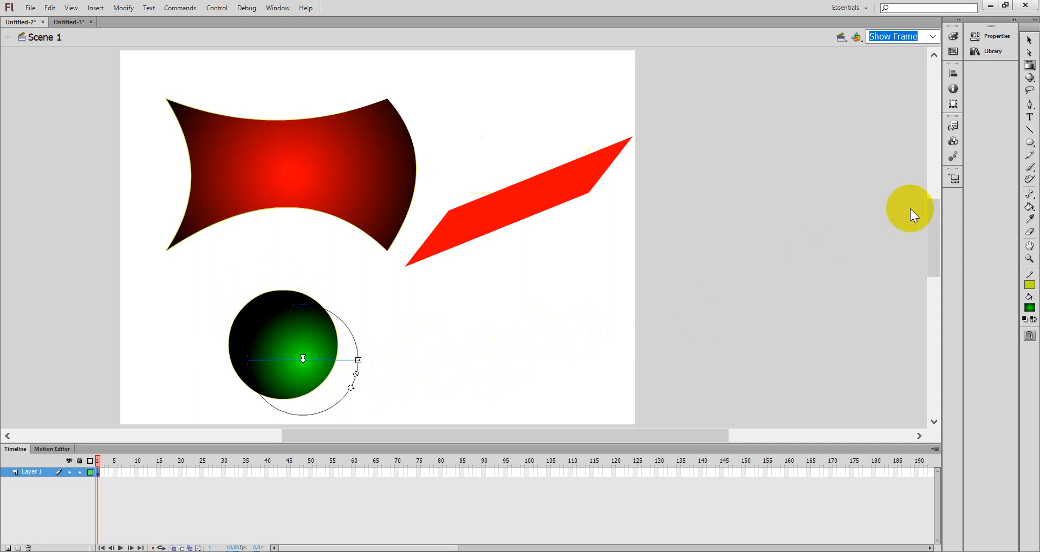
Try several green and blue shades for the inner colour of the circle's radial gradient, ending with green #009D09
left_click(953, 39)
left_click(953, 39)
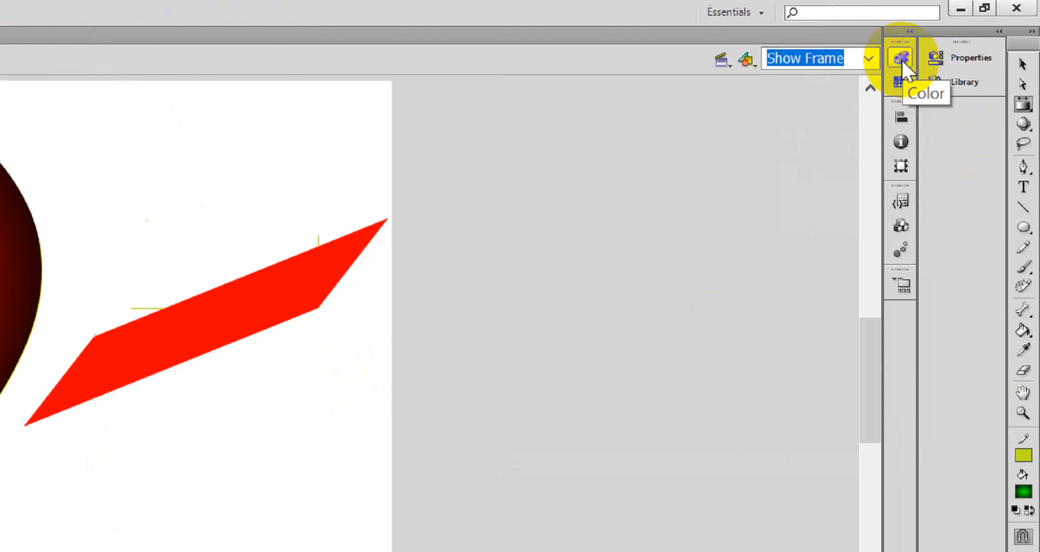
left_click(867, 72)
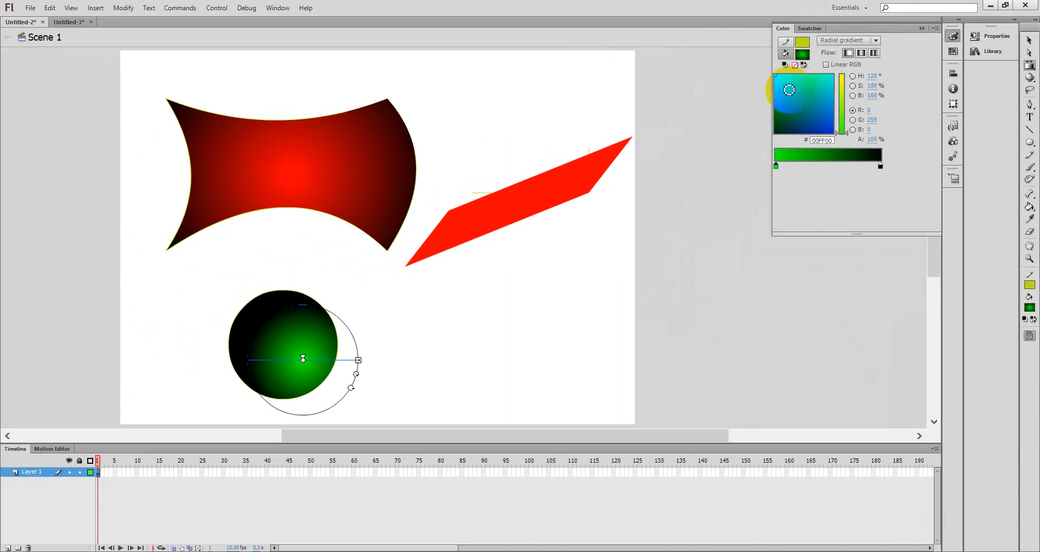
left_click(788, 89)
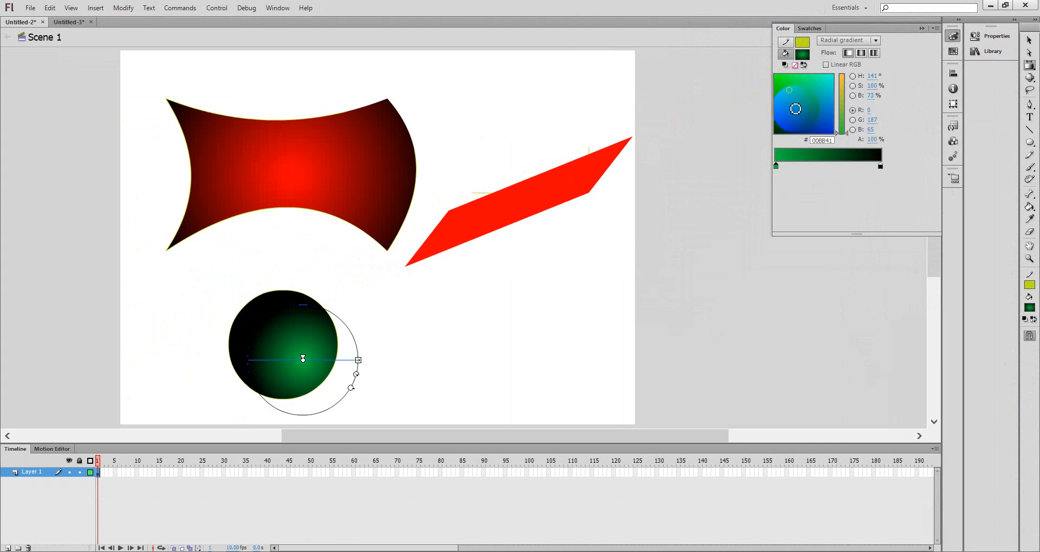
left_click(798, 114)
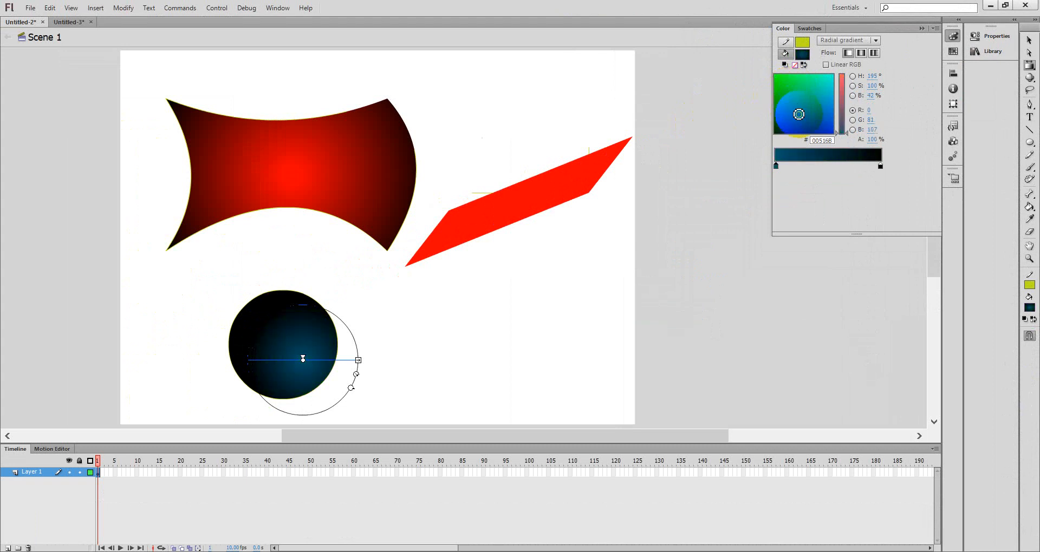
left_click(783, 85)
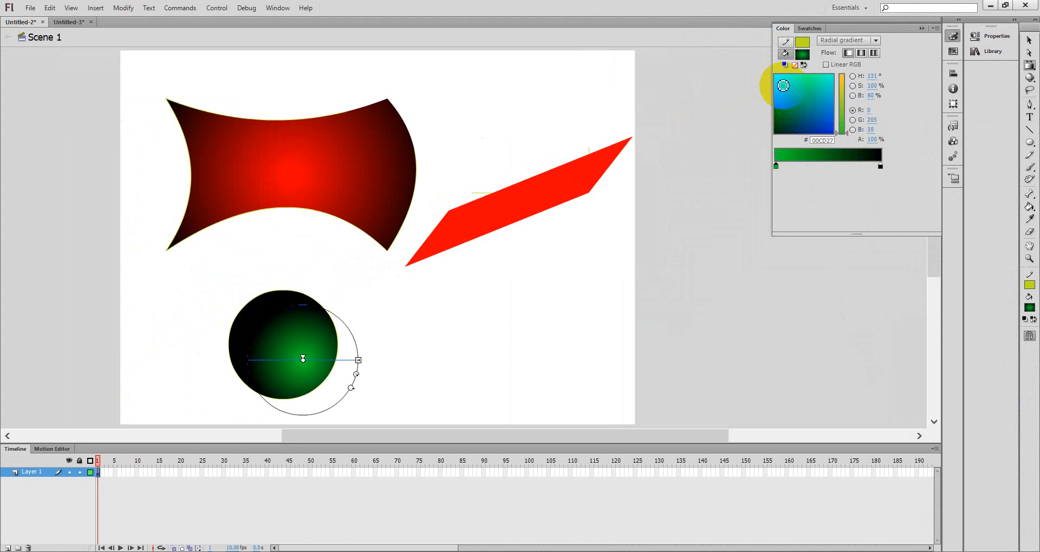
left_click(780, 98)
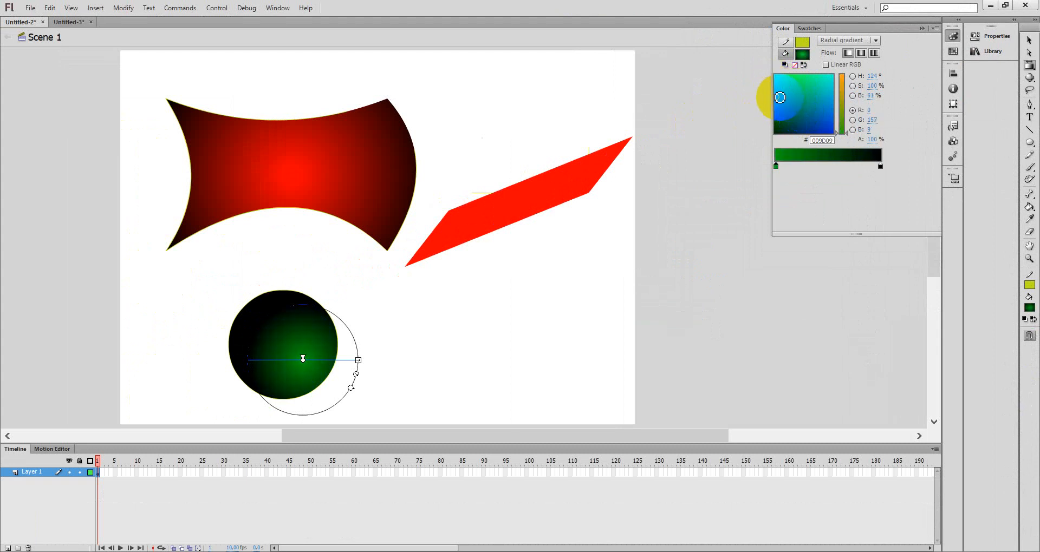
Set the inner colour of the circle's radial gradient to cream #FFF7E7
left_click(807, 86)
left_click(827, 76)
left_click(845, 74)
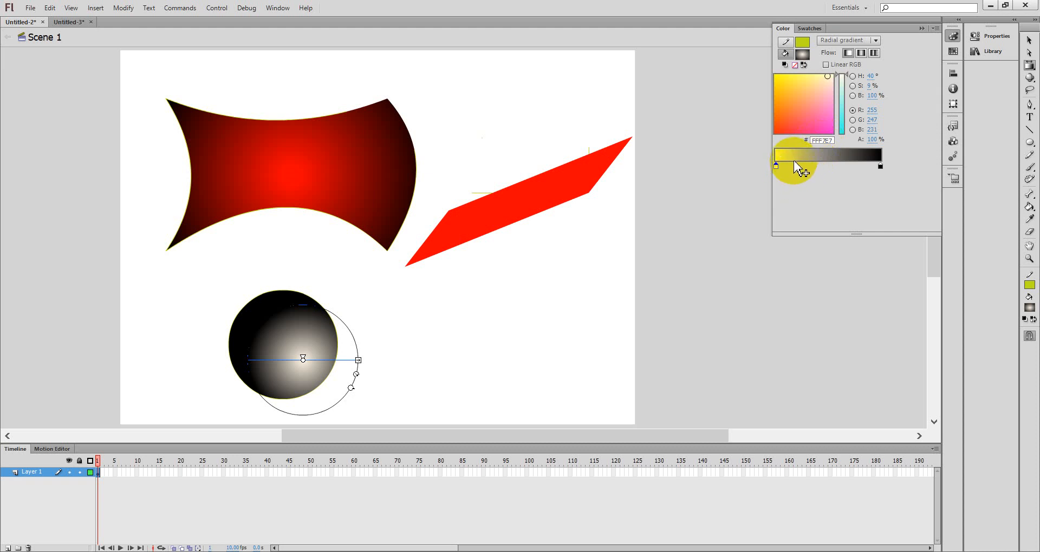
left_click(833, 164)
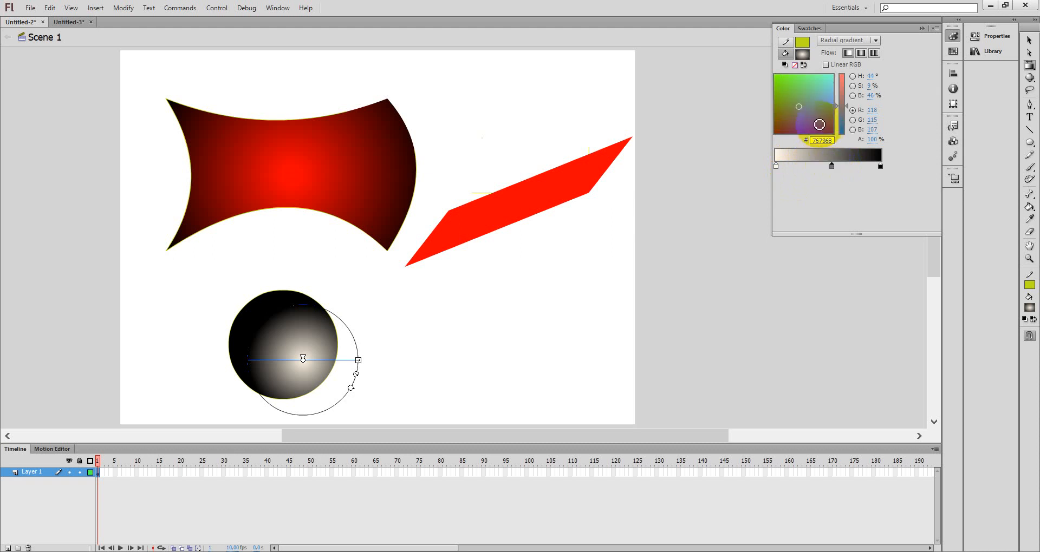
left_click(807, 99)
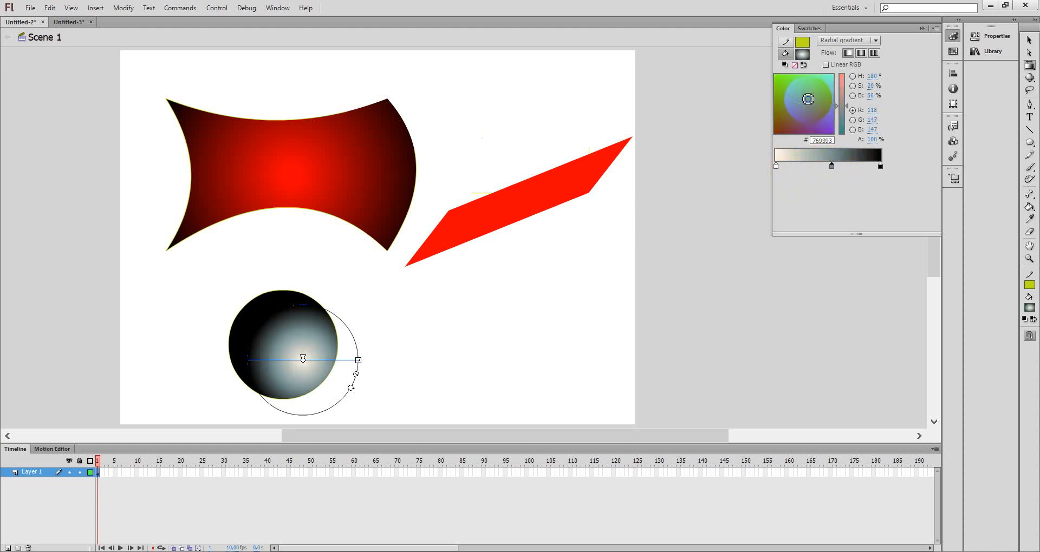
left_click(832, 165)
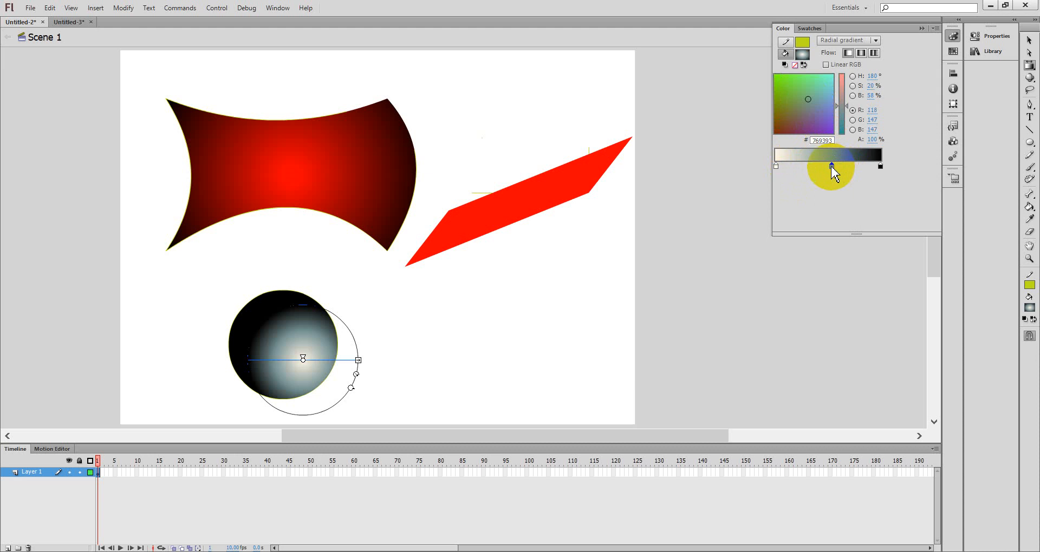
key("ctrl+z")
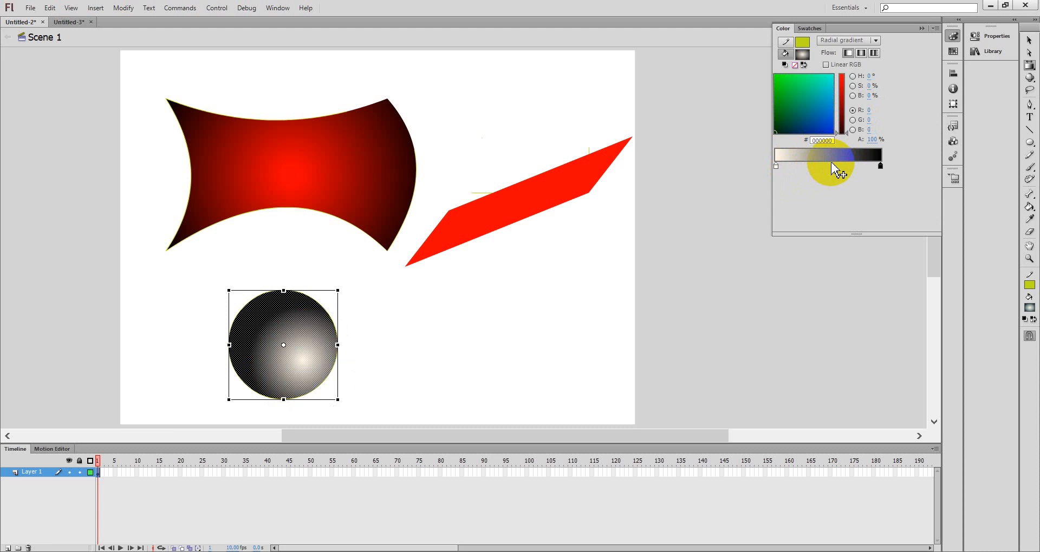
Add a middle colour stop to the circle's radial gradient and try several shades for it, ending with purple #7E3A87
left_click(829, 163)
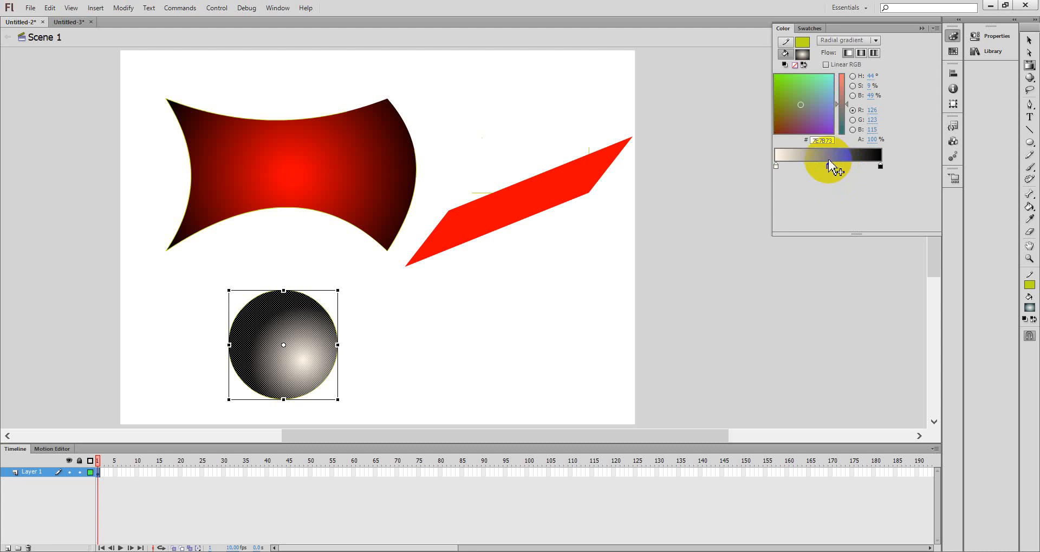
left_click(811, 95)
key("f")
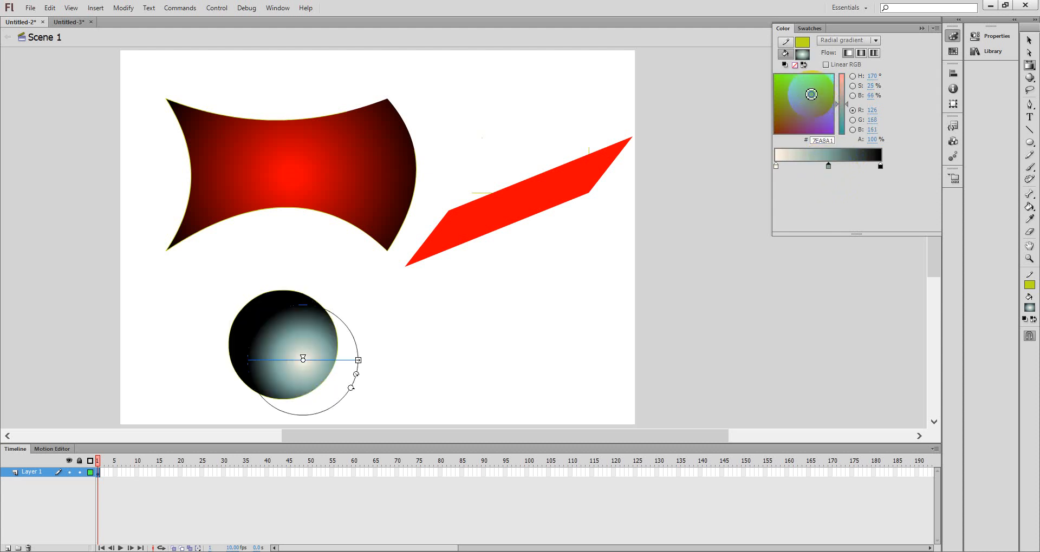
left_click(817, 86)
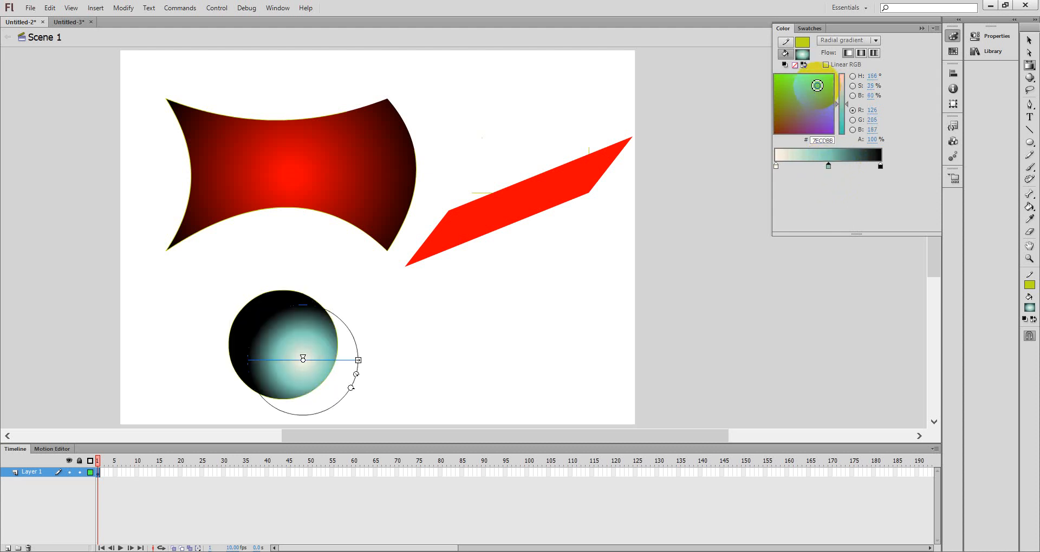
left_click(801, 91)
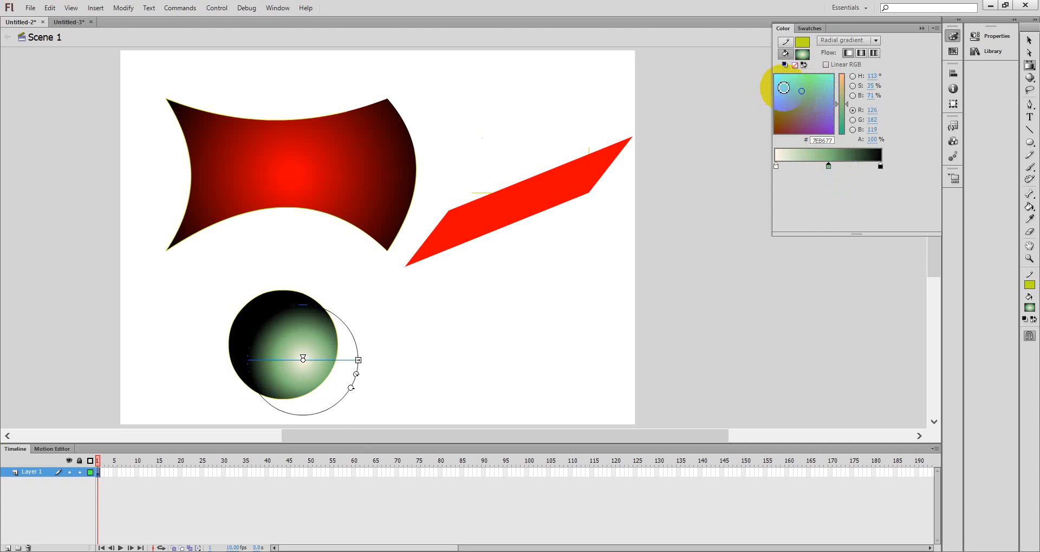
left_click(787, 86)
left_click(787, 106)
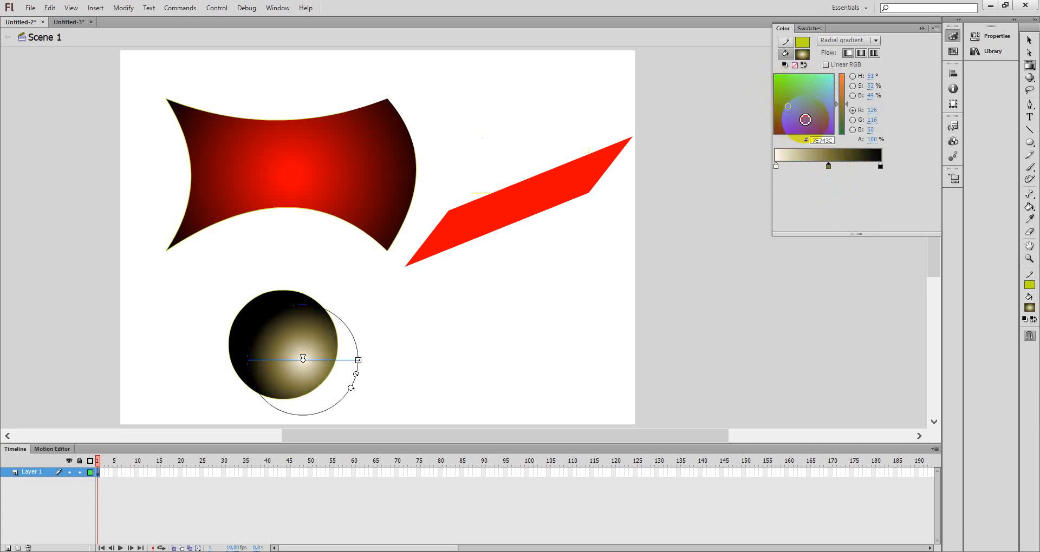
left_click(804, 119)
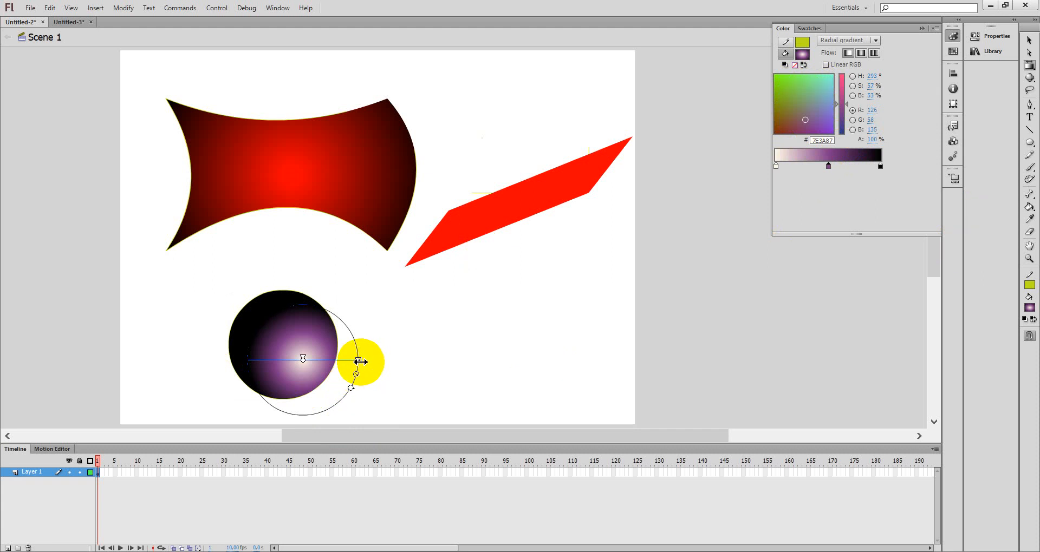
Stretch the circle's gradient into a wide ellipse, rotated counter-clockwise and slightly enlarged, using the Gradient Transform tool
left_click_drag(360, 362, 388, 362)
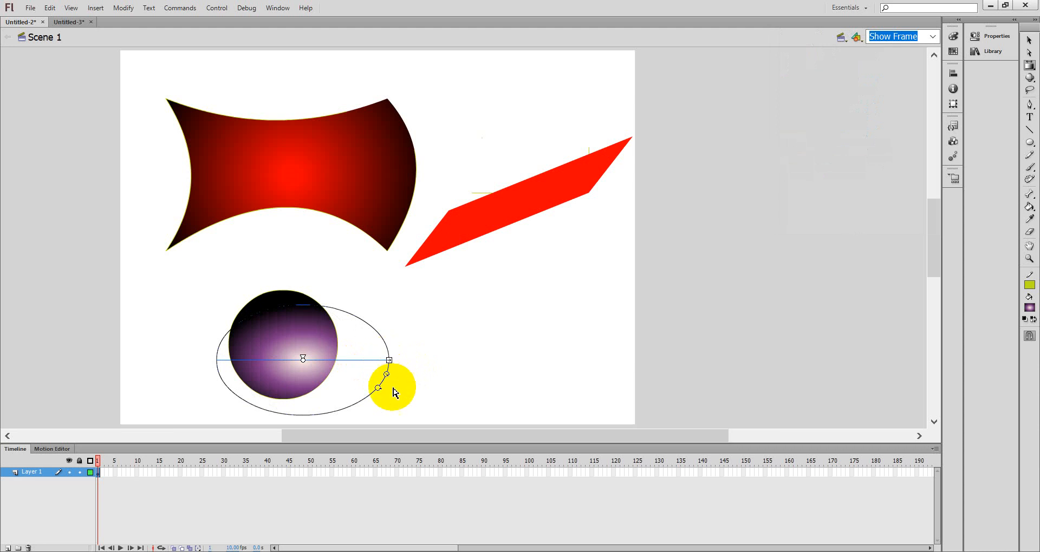
left_click_drag(374, 389, 388, 349)
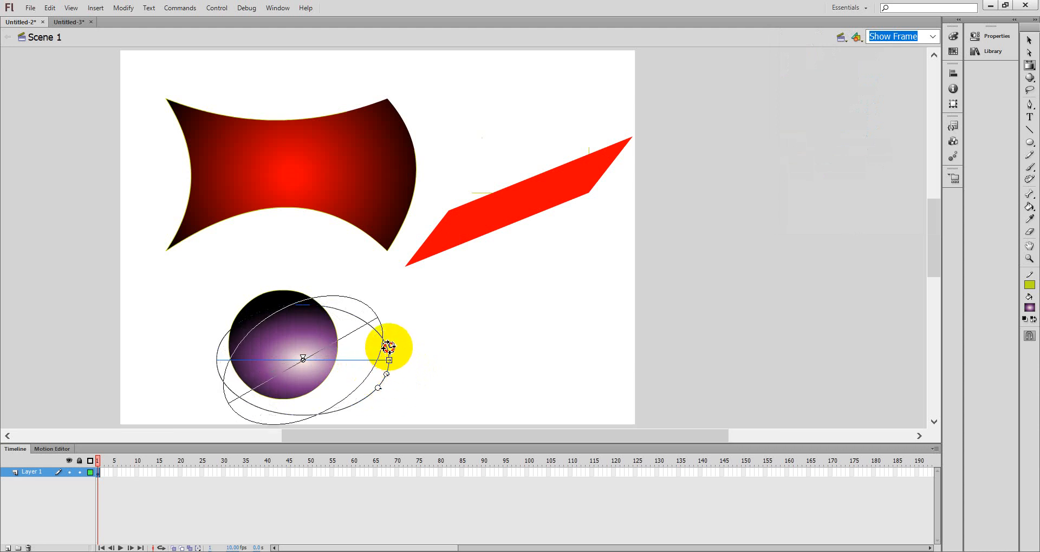
left_click(390, 348)
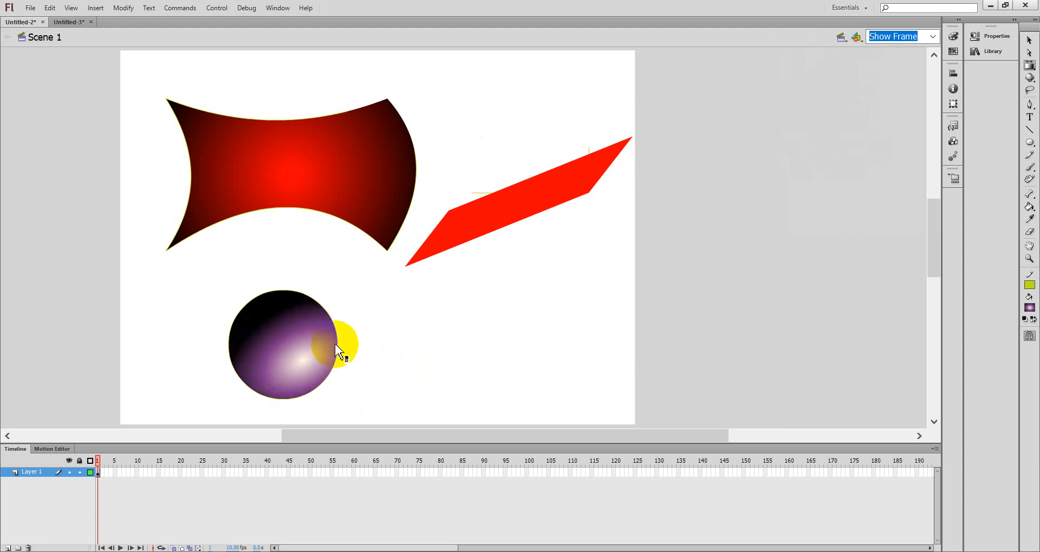
left_click(336, 350)
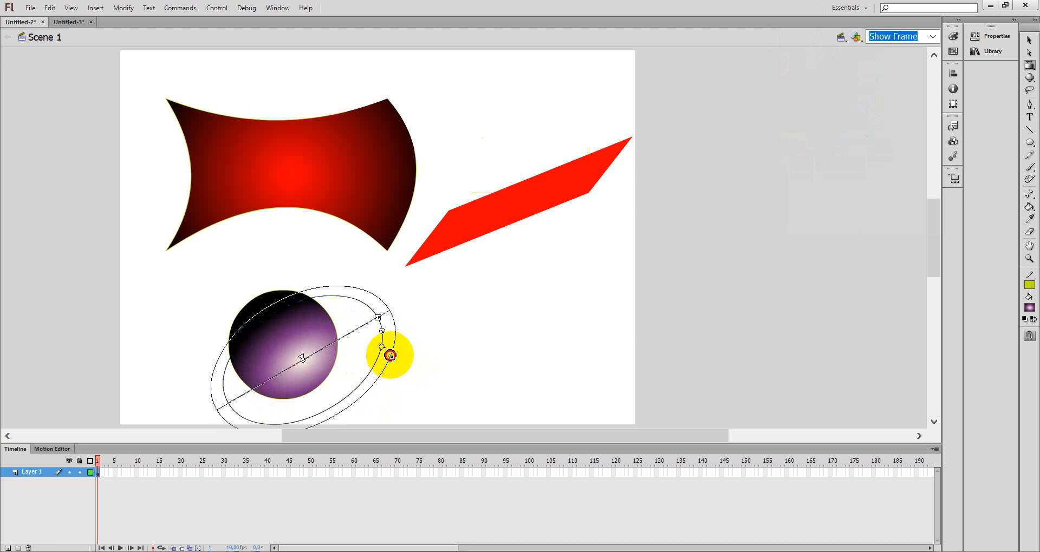
left_click_drag(390, 356, 391, 361)
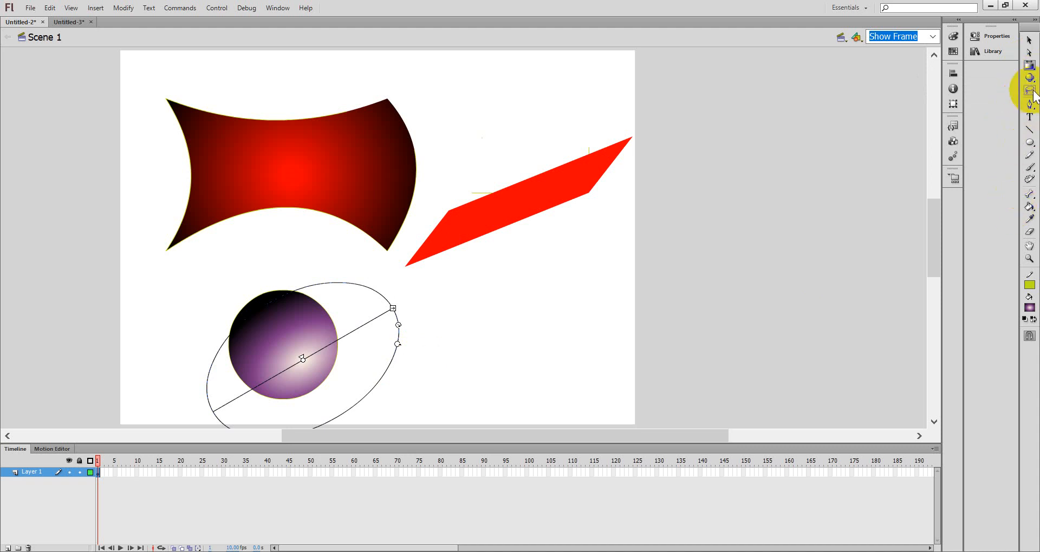
Select a small freeform area inside the purple circle with the Lasso tool
left_click(1031, 91)
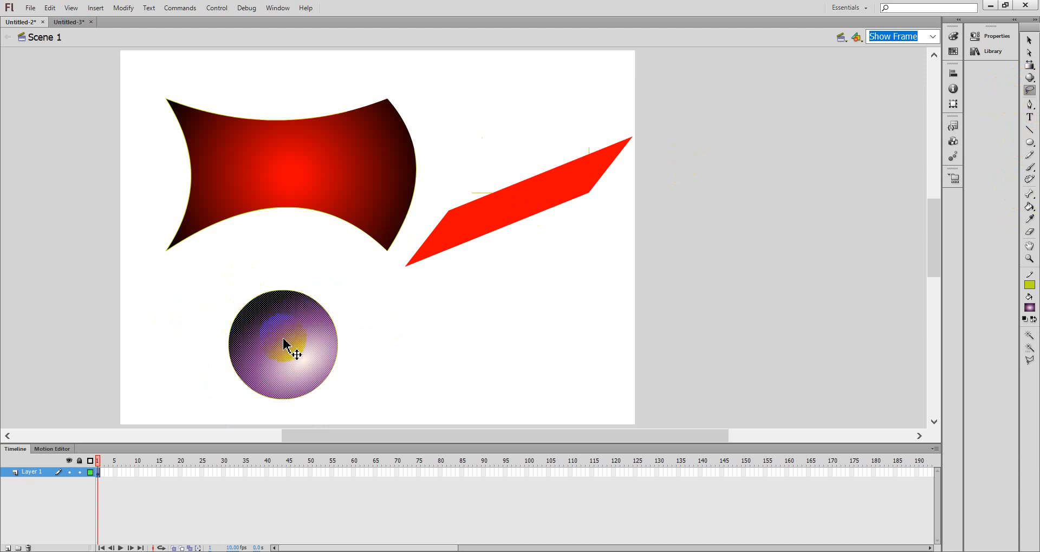
left_click(338, 323)
mouse_move(262, 335)
left_mouse_down()
mouse_move(290, 315)
mouse_move(302, 330)
mouse_move(300, 352)
mouse_move(266, 336)
left_mouse_up()
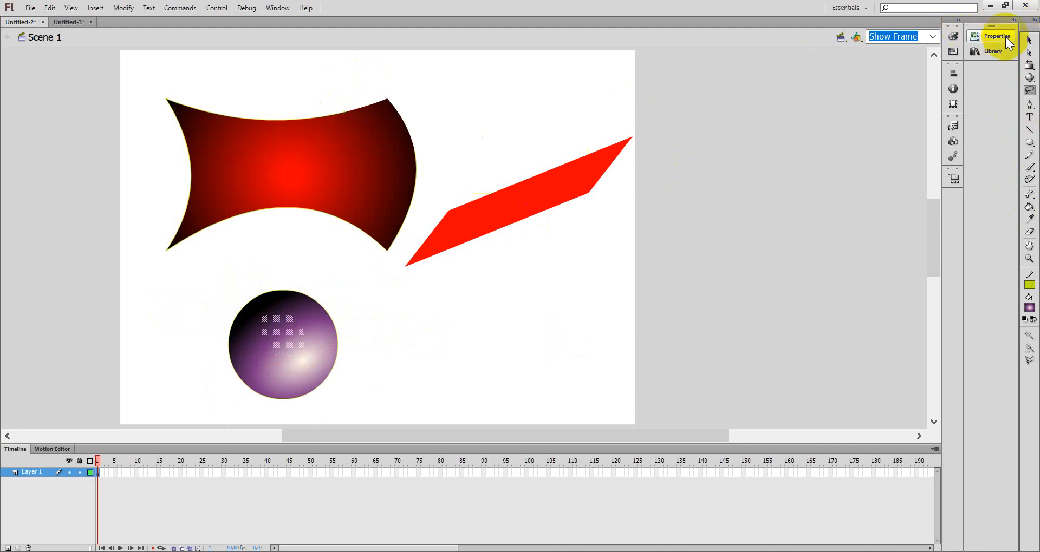
Marquee-select the upper-right corner of the red curved shape with the Selection tool, undoing a trial move before selecting it again
left_click(1029, 41)
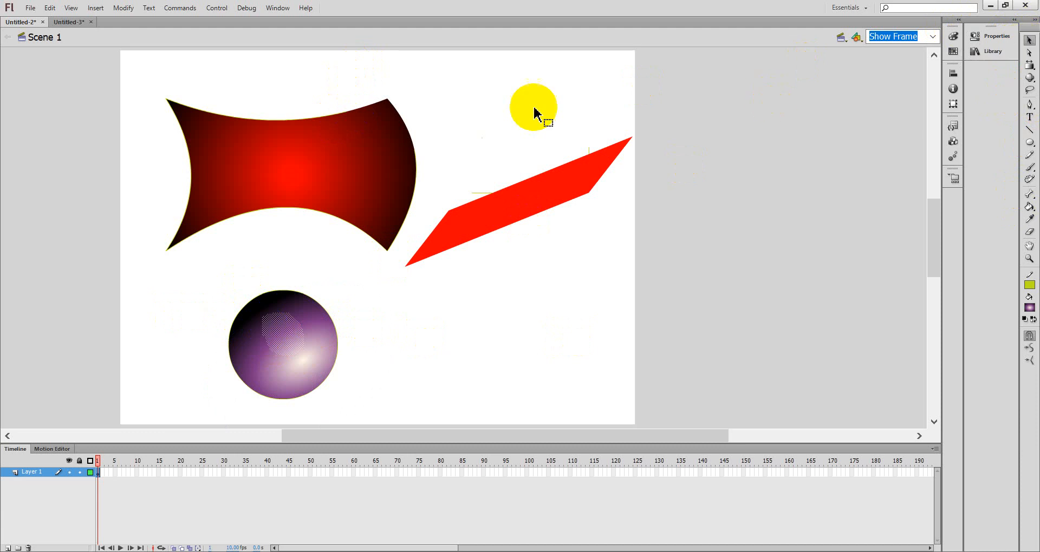
mouse_move(332, 101)
left_mouse_down()
mouse_move(343, 134)
mouse_move(422, 156)
left_mouse_up()
mouse_move(324, 75)
left_mouse_down()
mouse_move(344, 133)
mouse_move(434, 154)
mouse_move(337, 140)
mouse_move(348, 132)
mouse_move(348, 88)
mouse_move(313, 109)
mouse_move(356, 147)
mouse_move(386, 126)
mouse_move(432, 135)
left_mouse_up()
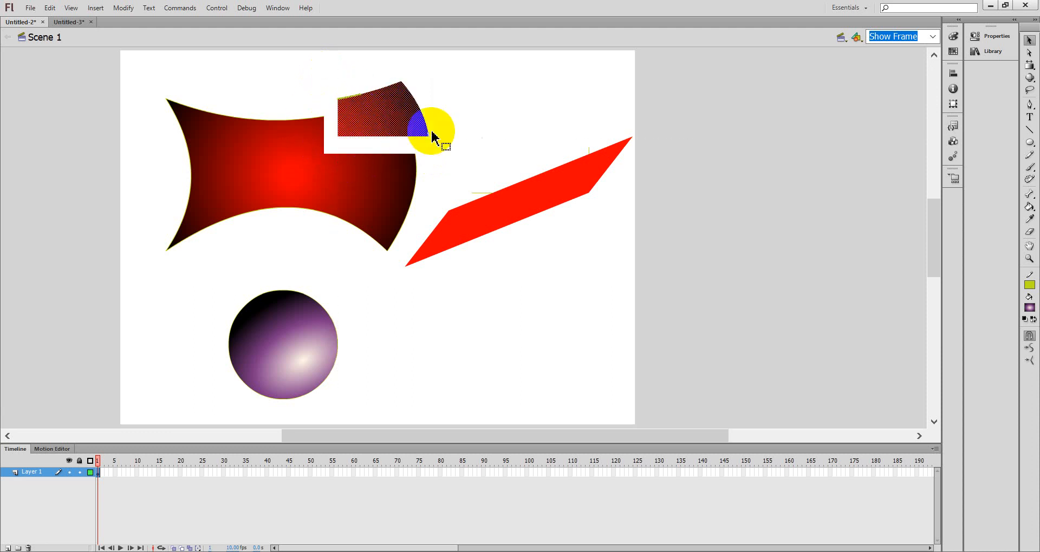
key("ctrl+z")
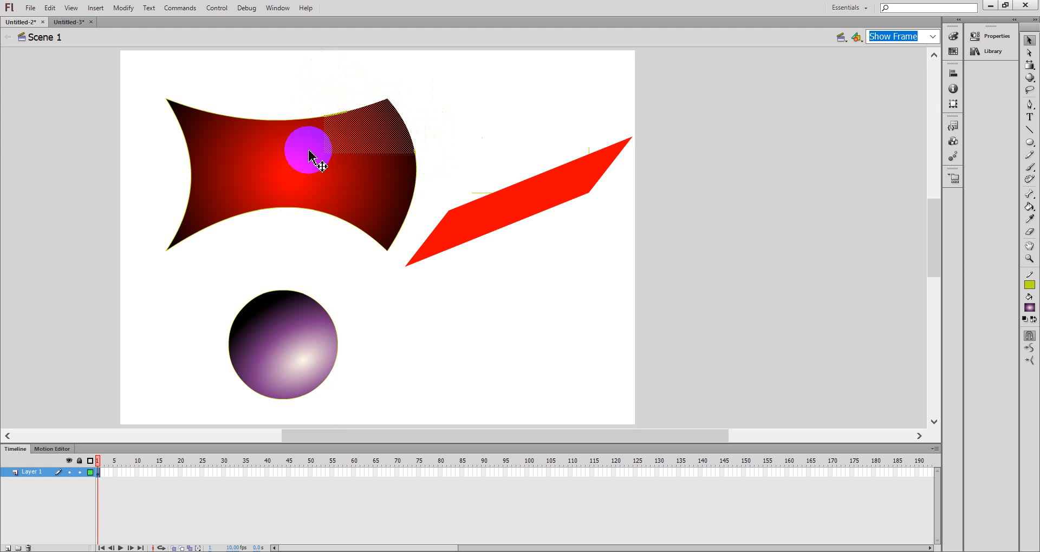
left_click(326, 95)
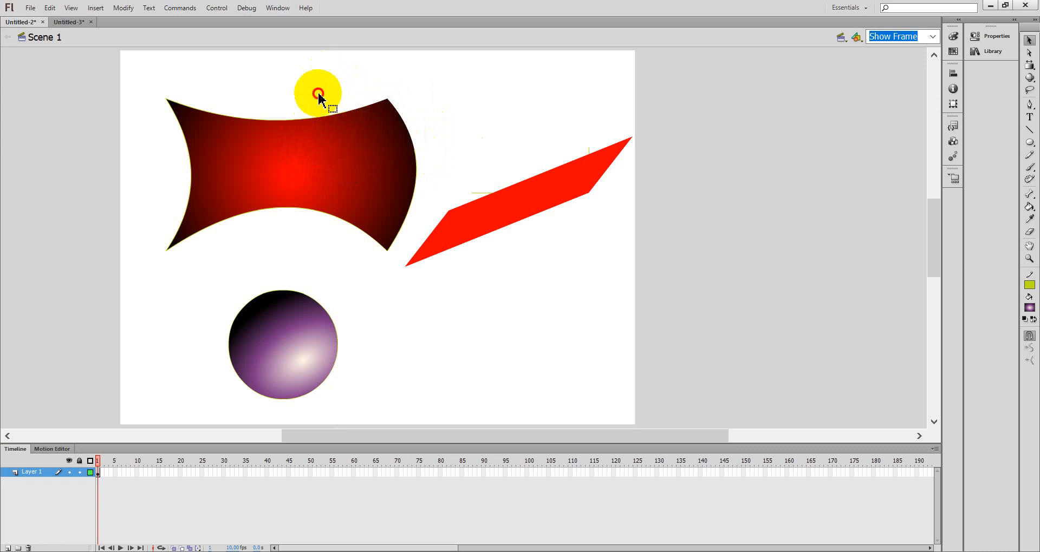
left_click_drag(316, 86, 425, 163)
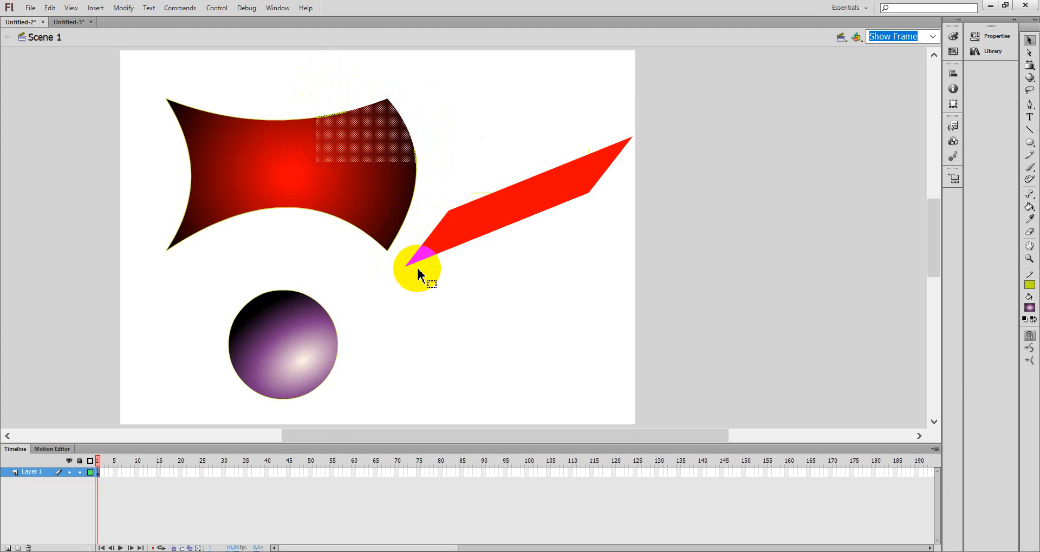
Try lassoing irregular areas inside the red curved shape and deleting one, and undo the deletion
left_click(1029, 90)
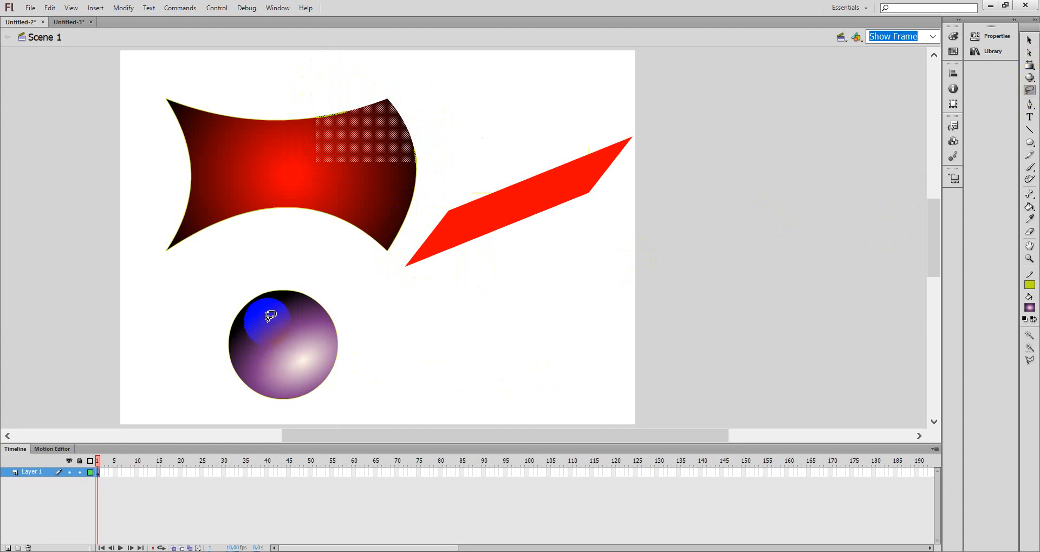
mouse_move(245, 160)
left_mouse_down()
mouse_move(246, 149)
mouse_move(225, 137)
mouse_move(258, 183)
left_mouse_up()
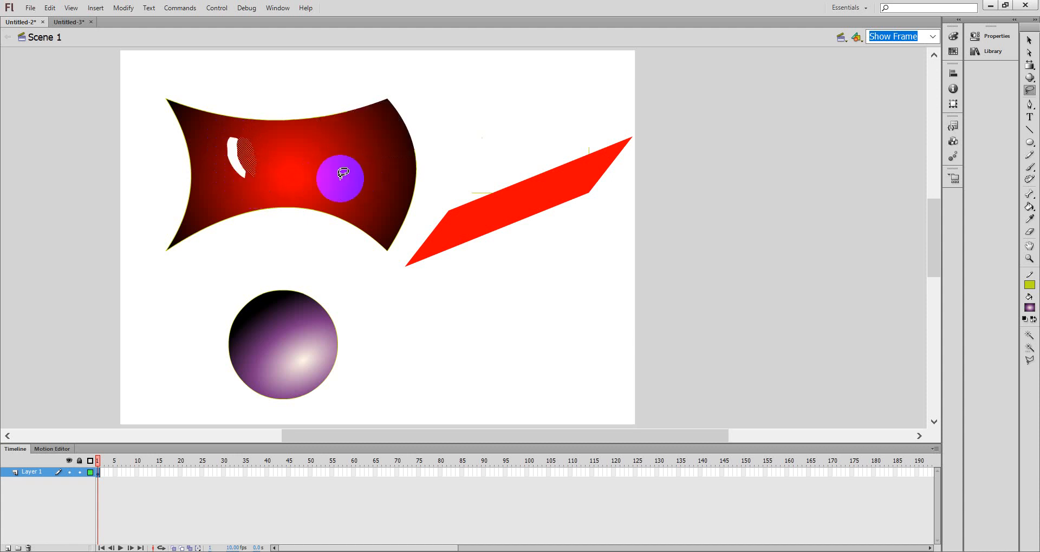
mouse_move(341, 180)
left_mouse_down()
mouse_move(245, 160)
mouse_move(273, 160)
mouse_move(252, 138)
mouse_move(220, 132)
mouse_move(274, 179)
mouse_move(314, 142)
mouse_move(250, 140)
left_mouse_up()
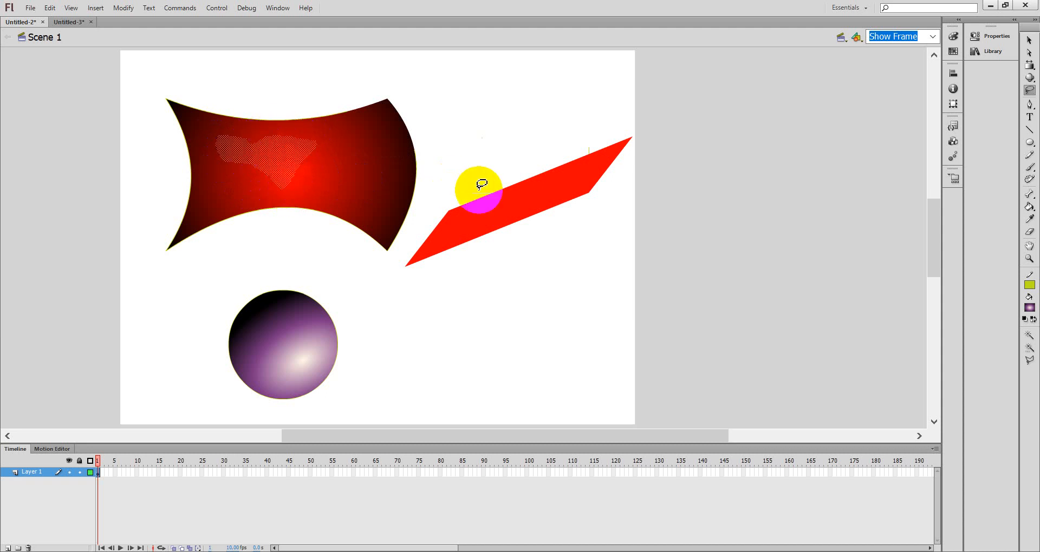
key("Delete")
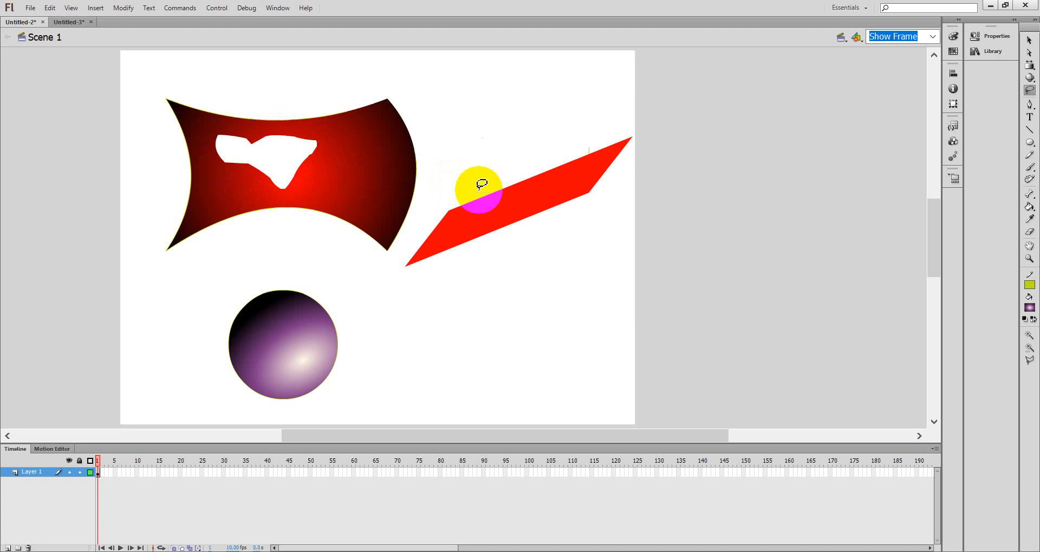
key("ctrl+z")
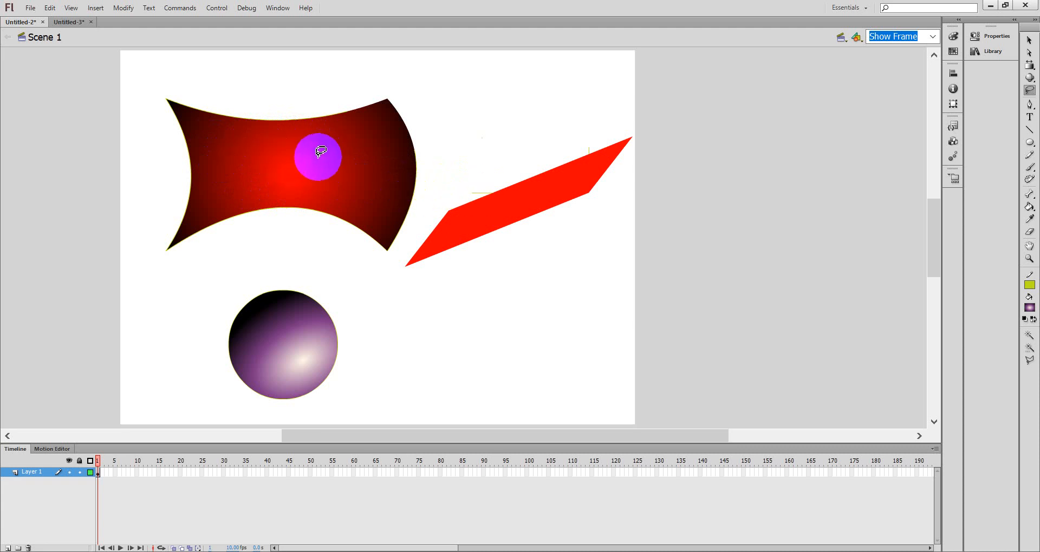
Lasso a heart-shaped area in the red curved shape, try teal #00C2BF as its outer gradient colour, and delete the area
mouse_move(318, 147)
left_mouse_down()
mouse_move(301, 139)
mouse_move(274, 154)
mouse_move(330, 195)
mouse_move(362, 142)
mouse_move(356, 126)
mouse_move(320, 135)
mouse_move(320, 149)
left_mouse_up()
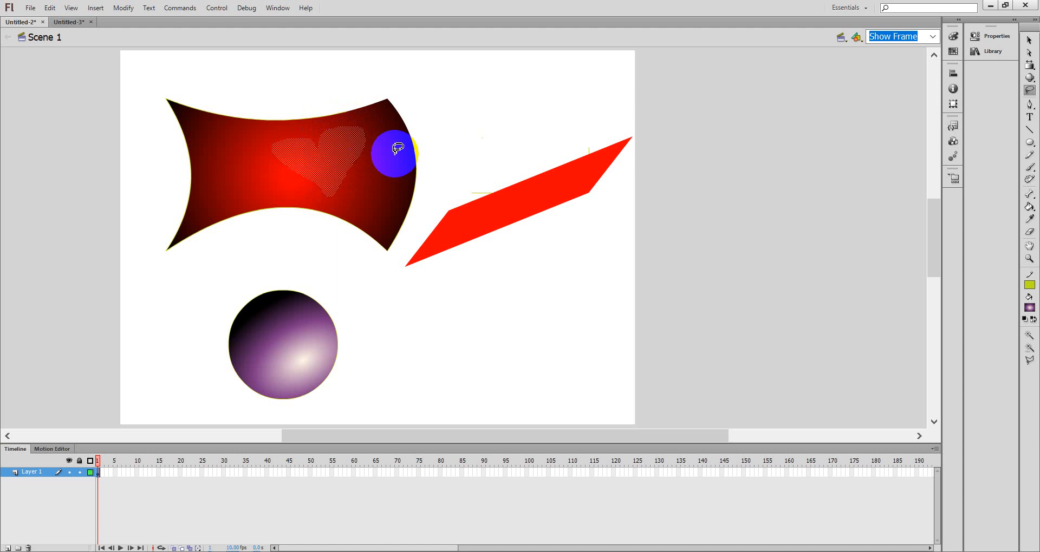
left_click(956, 37)
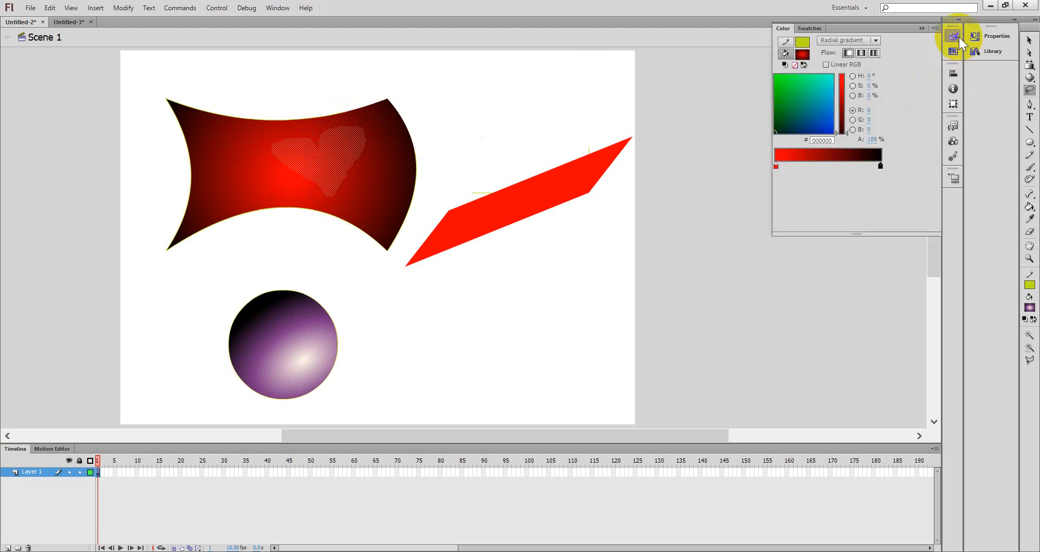
left_click(817, 88)
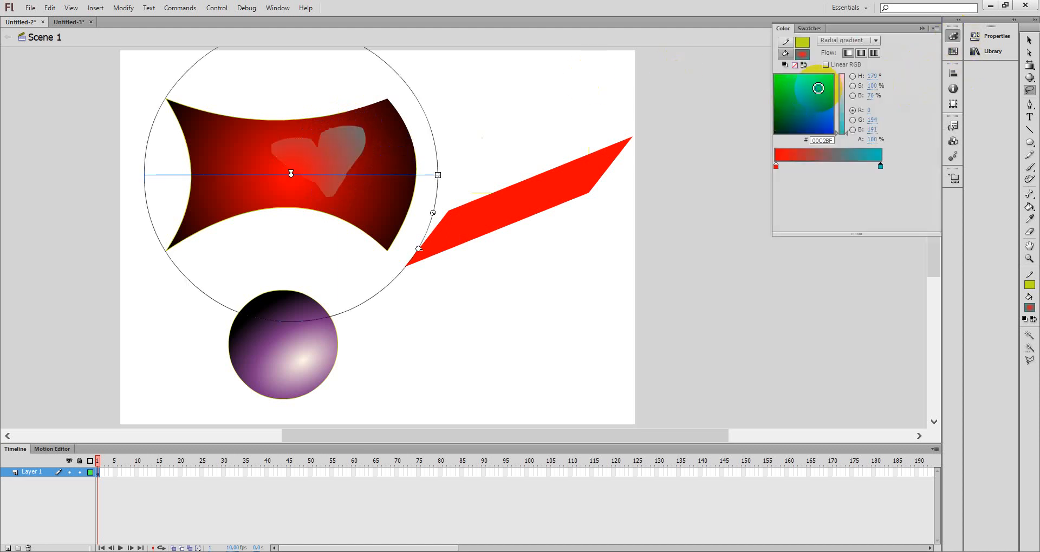
left_click(954, 35)
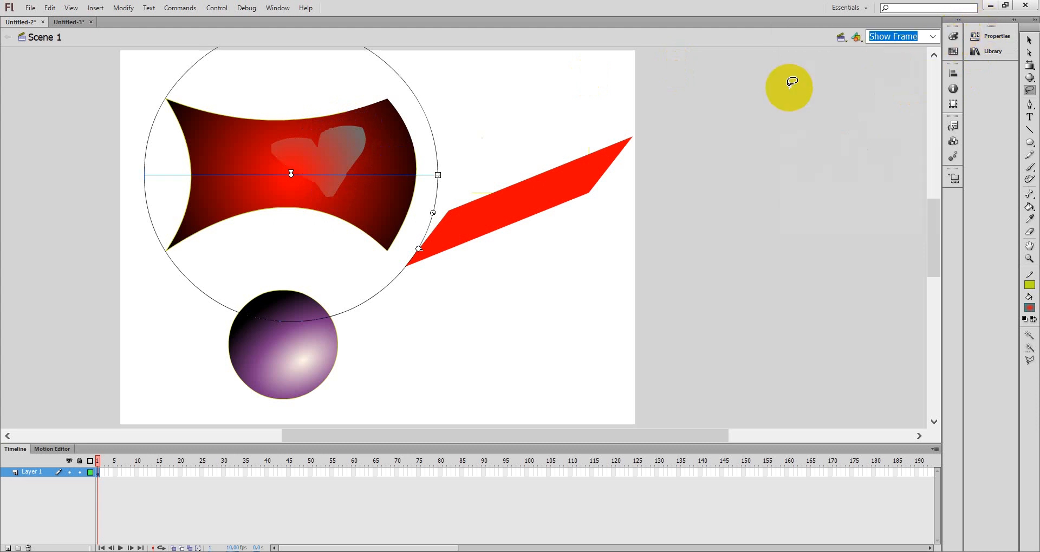
key("Delete")
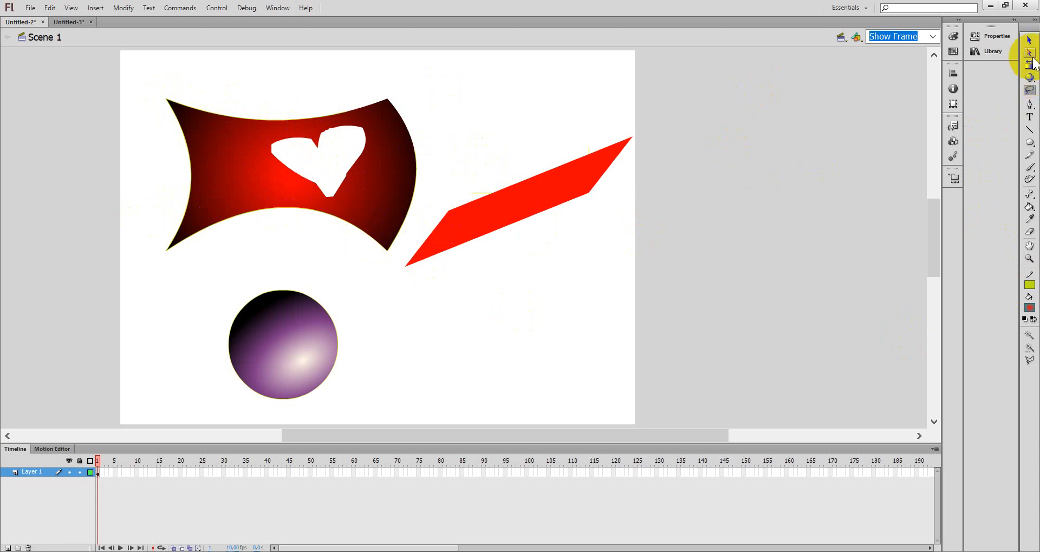
Select the red curved shape's fill around the heart-shaped hole with the Selection tool
left_click(1029, 40)
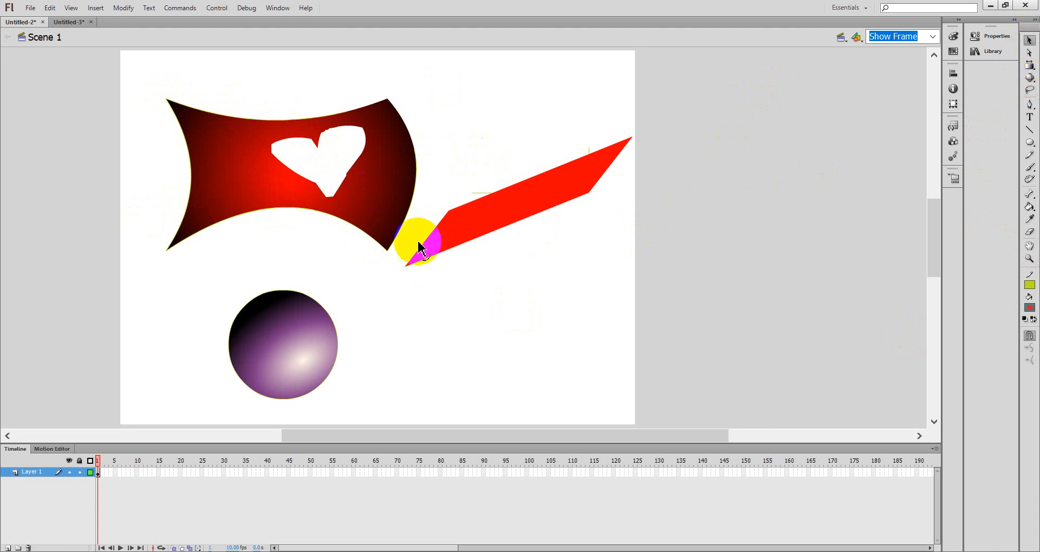
left_click(315, 185)
left_click(327, 184)
left_click(343, 177)
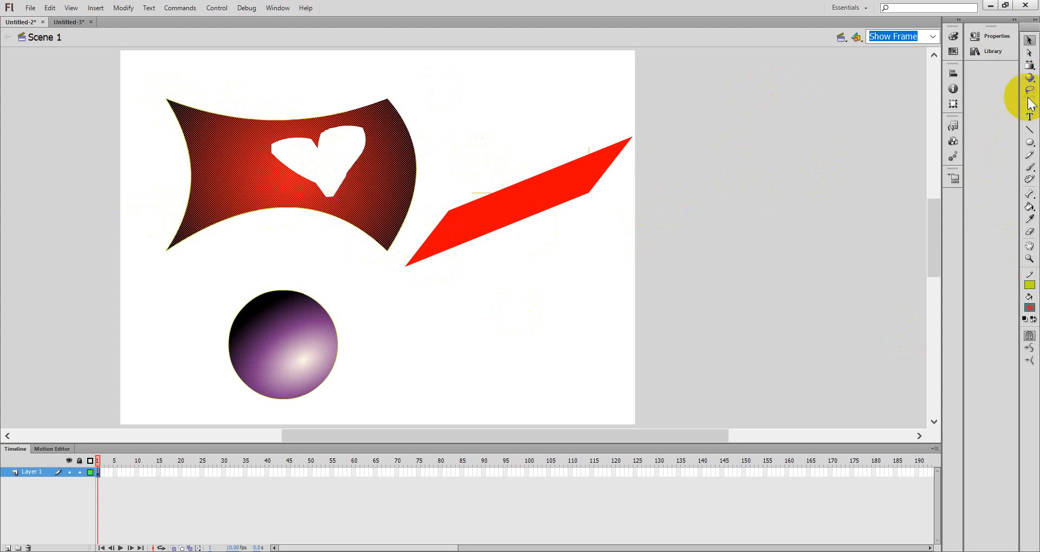
Reshape the upper-left lobe of the heart-shaped hole into a rounder curve with the Subselection tool
left_click(1029, 53)
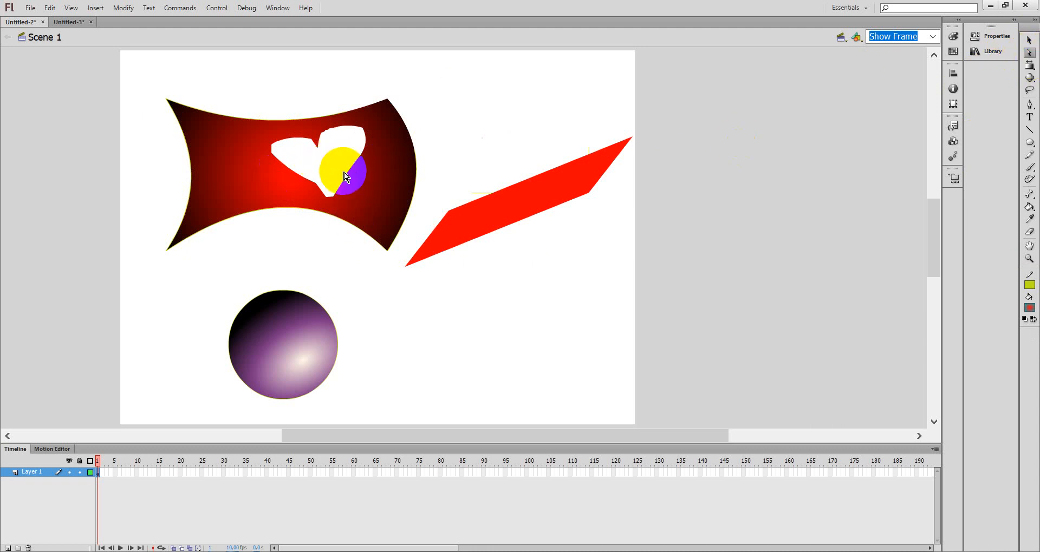
left_click_drag(347, 181, 320, 189)
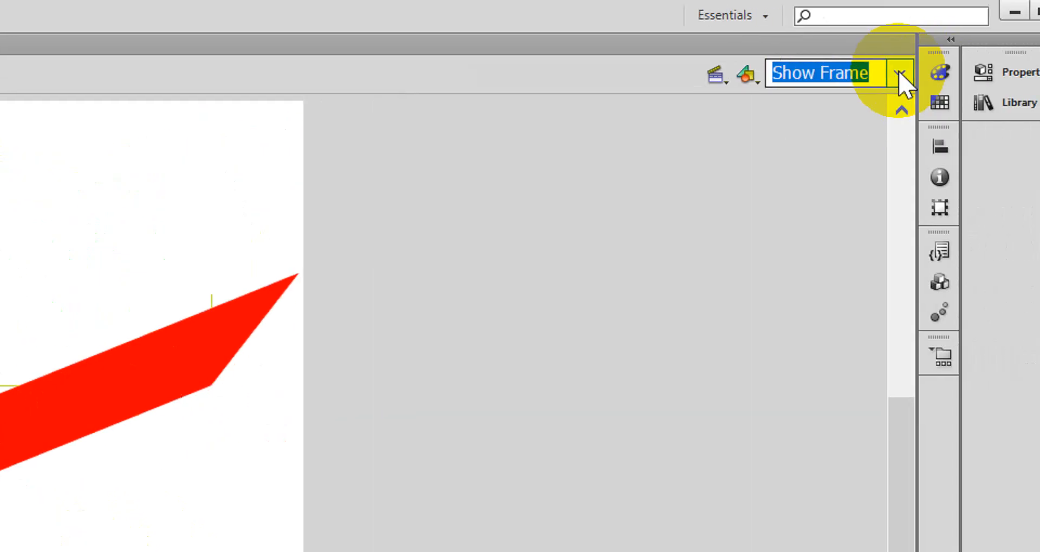
left_click(849, 72)
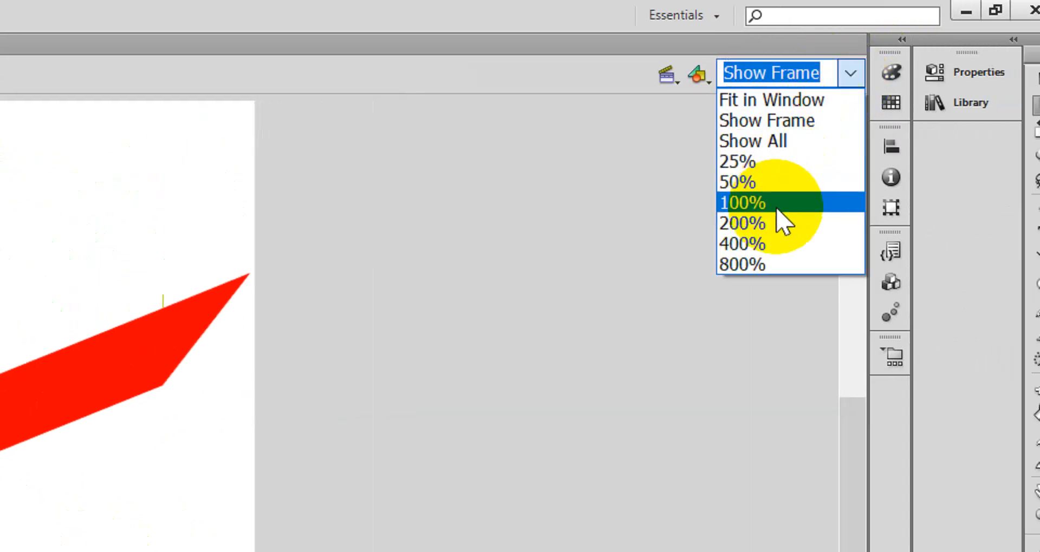
left_click(778, 243)
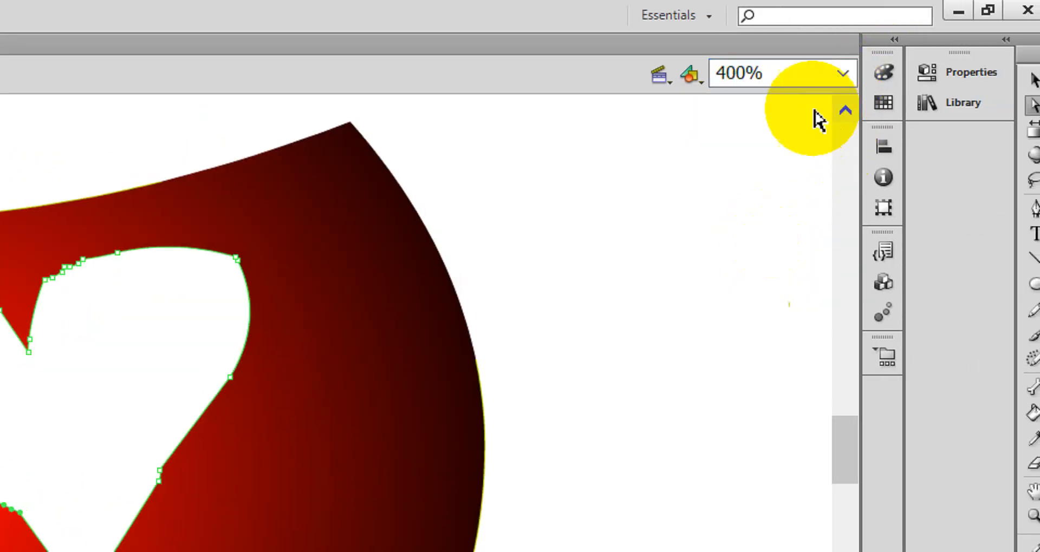
left_click(843, 74)
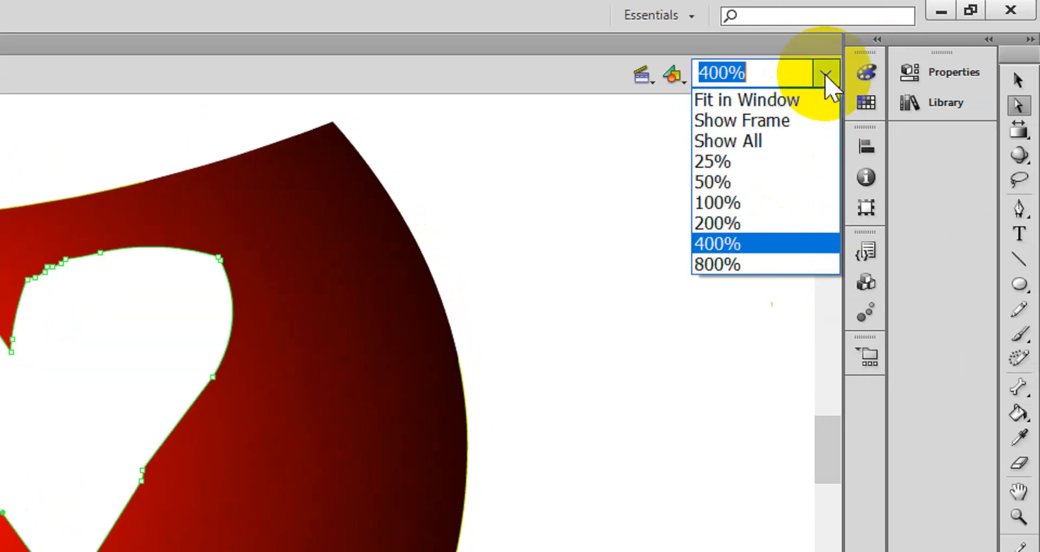
left_click(768, 245)
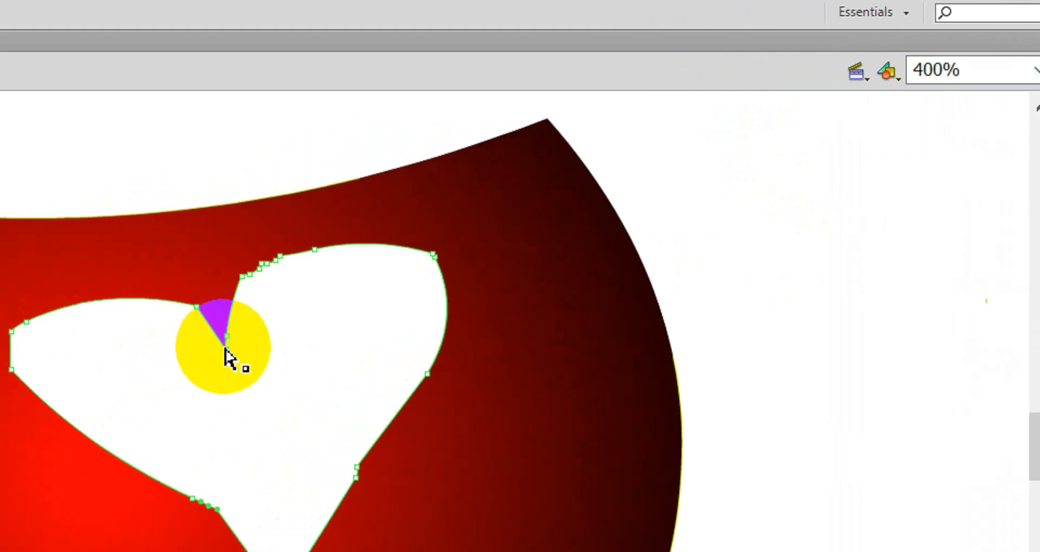
left_click_drag(225, 350, 323, 277)
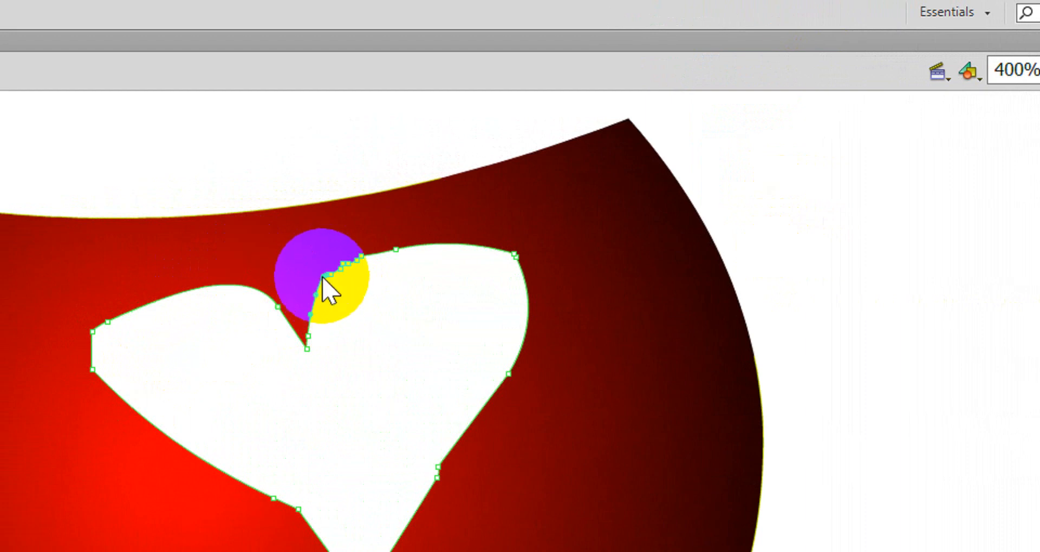
Remove the surplus anchor points on the inner edge of the heart-shaped hole's right lobe with the Subselection tool
right_click(323, 277)
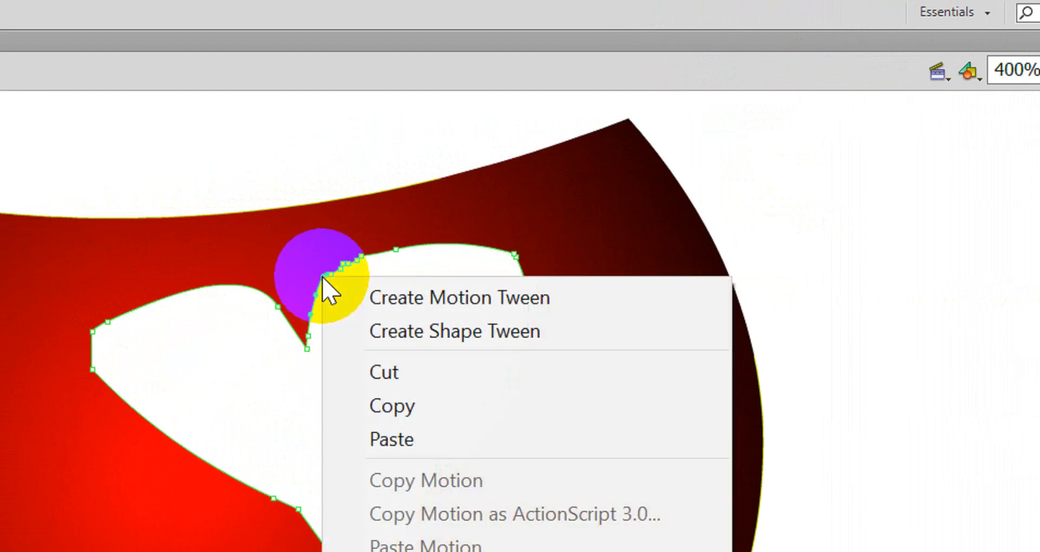
left_click(352, 234)
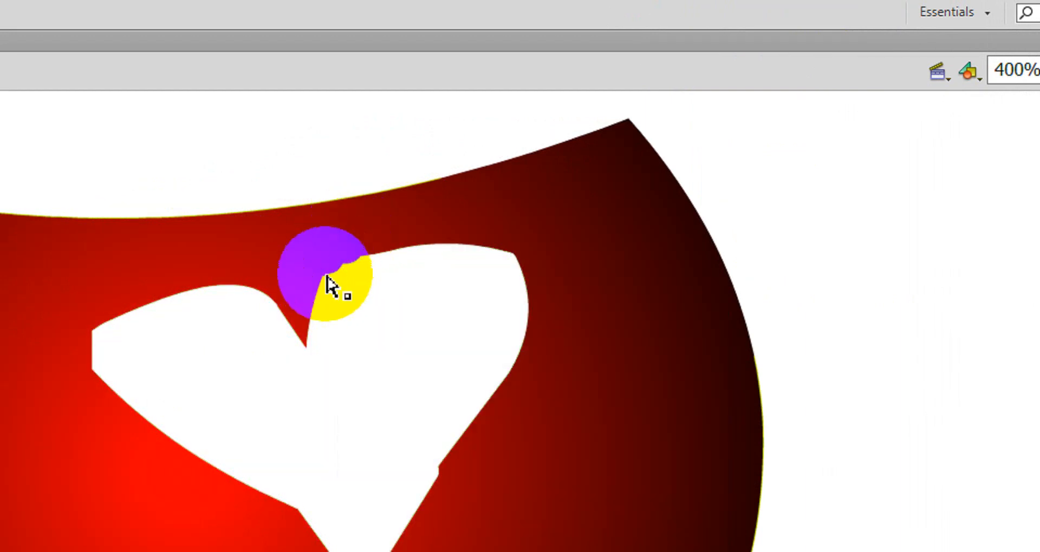
left_click(325, 278)
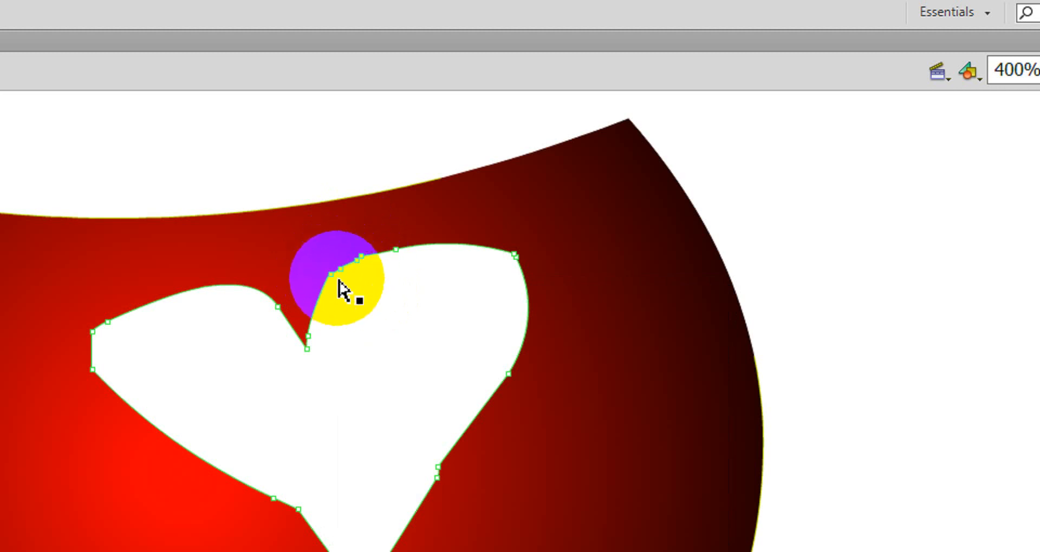
left_click(331, 276)
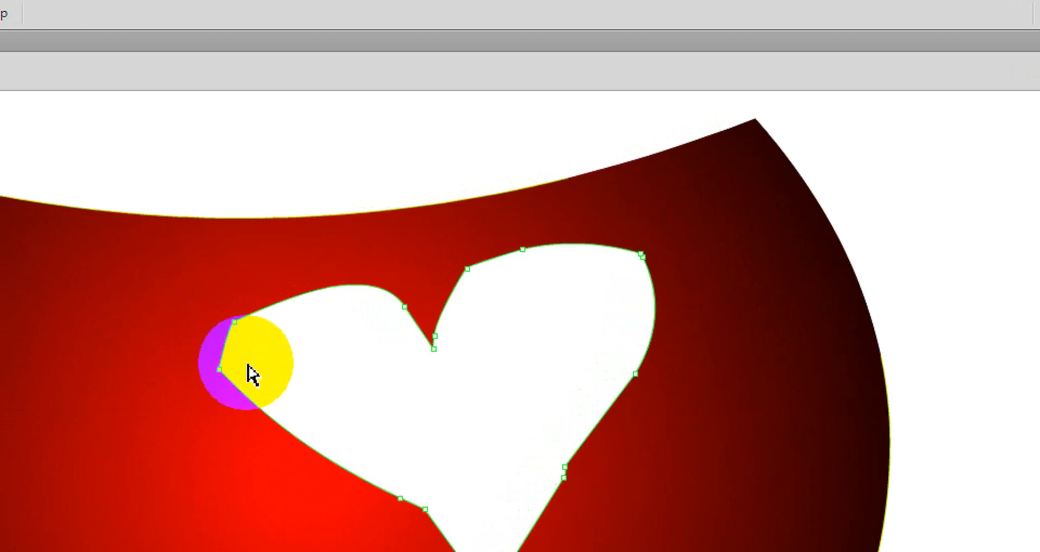
Undo the last anchor point removal at the heart-shaped hole's left tip and bulge its lower-left edge outward
key("ctrl+z")
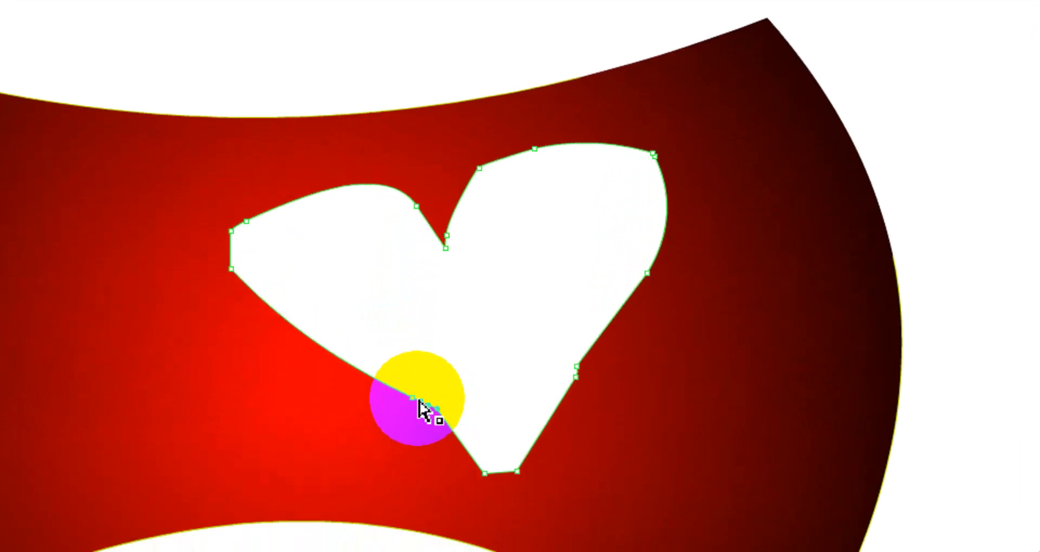
left_click(417, 408)
left_click_drag(417, 409, 453, 397)
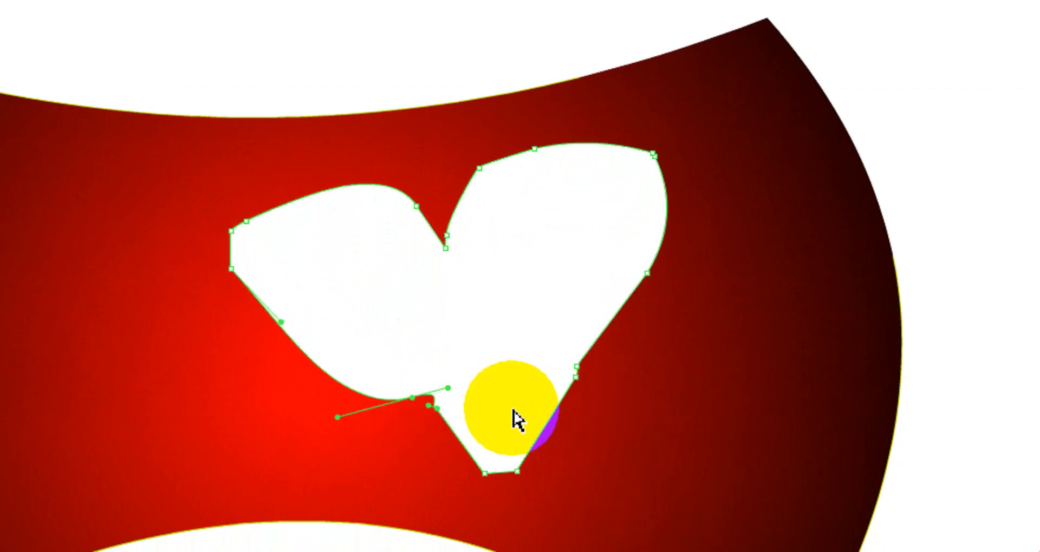
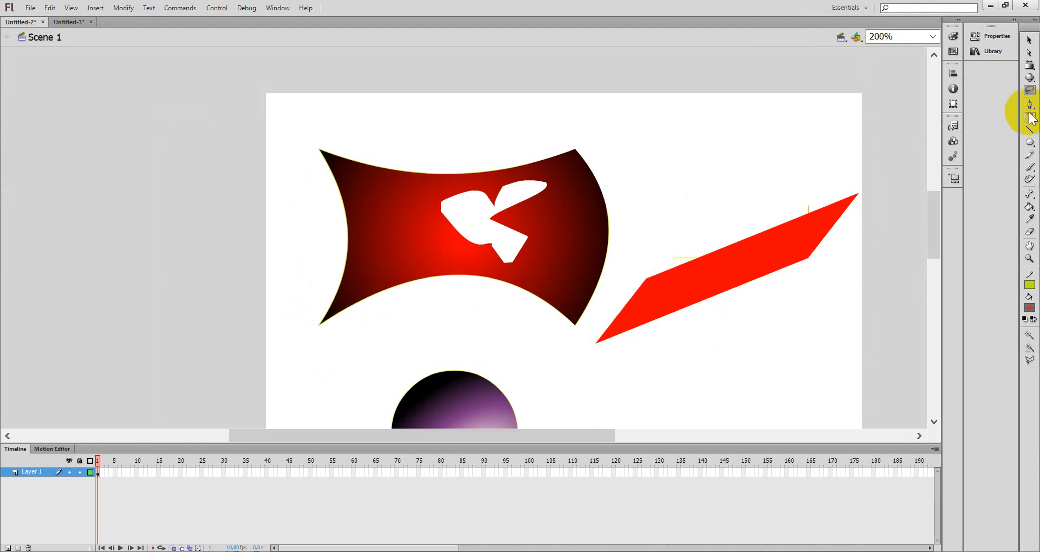
Set the stroke colour to black and draw a closed four-sided outline with the Pen tool above the red parallelogram
left_click(1030, 104)
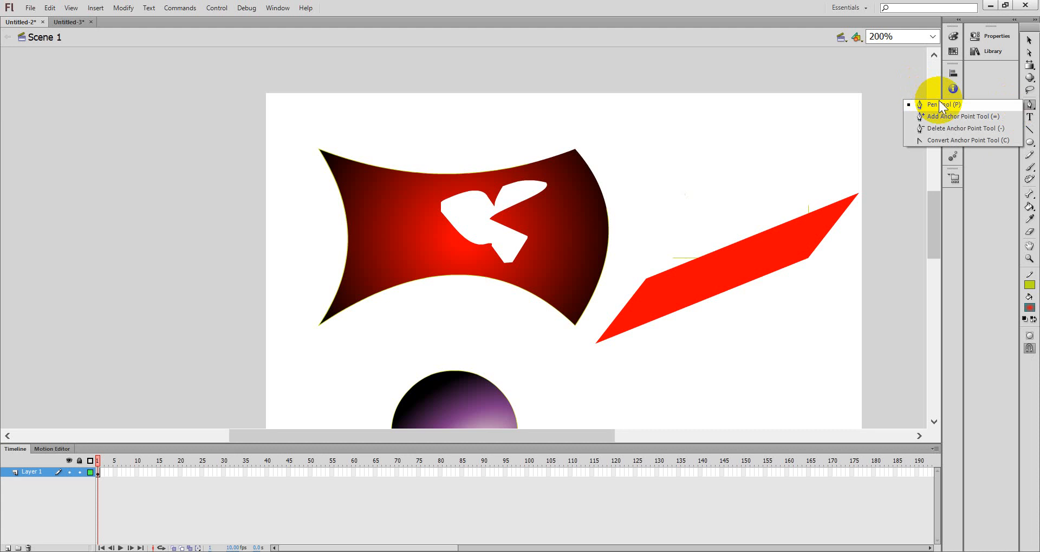
left_click(1029, 105)
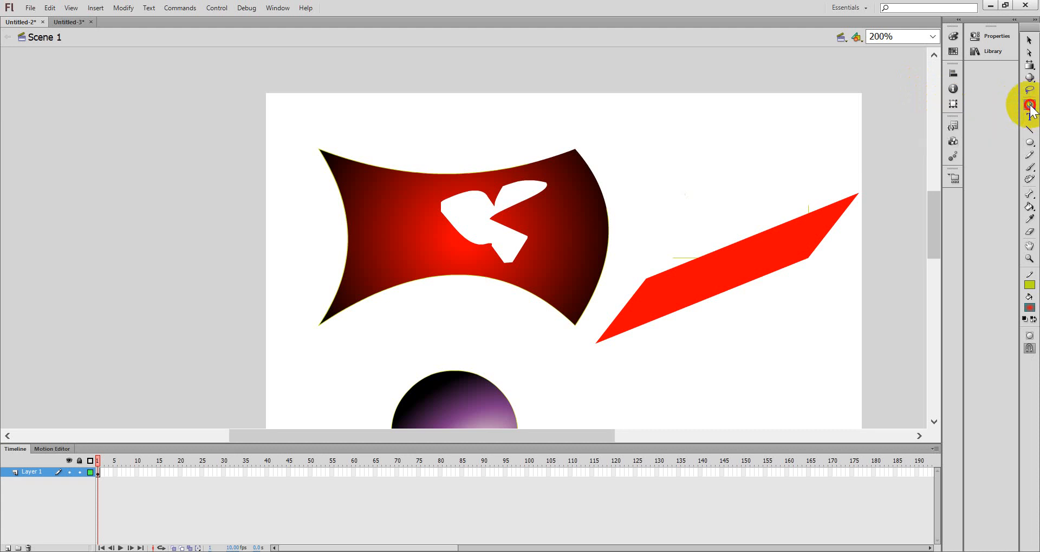
left_click(1030, 105)
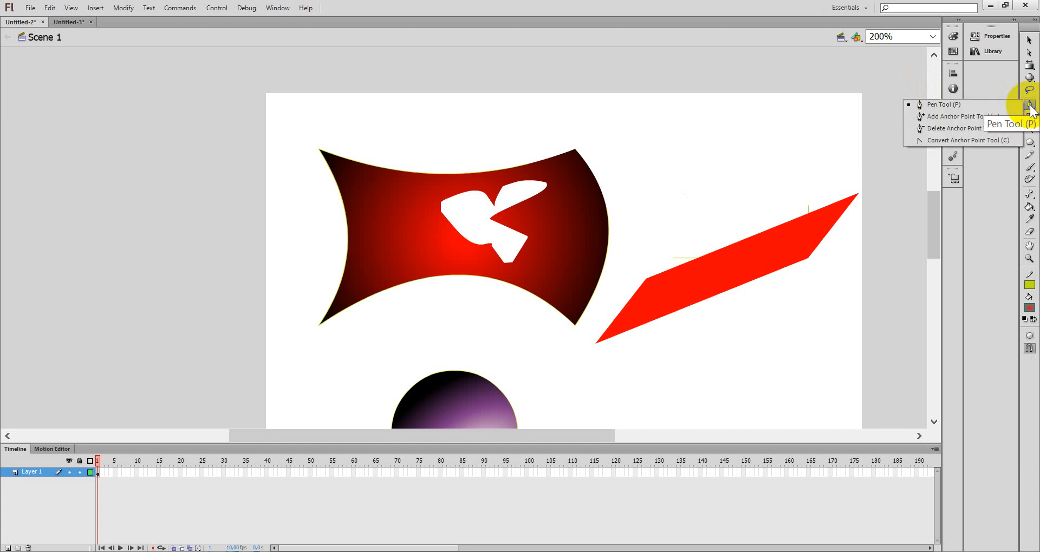
left_click(939, 102)
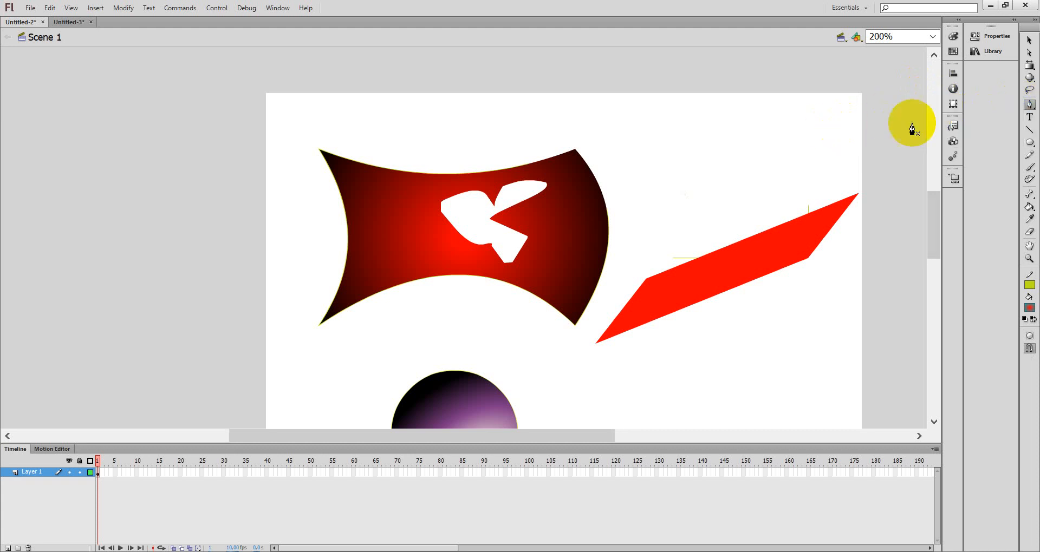
left_click(1029, 285)
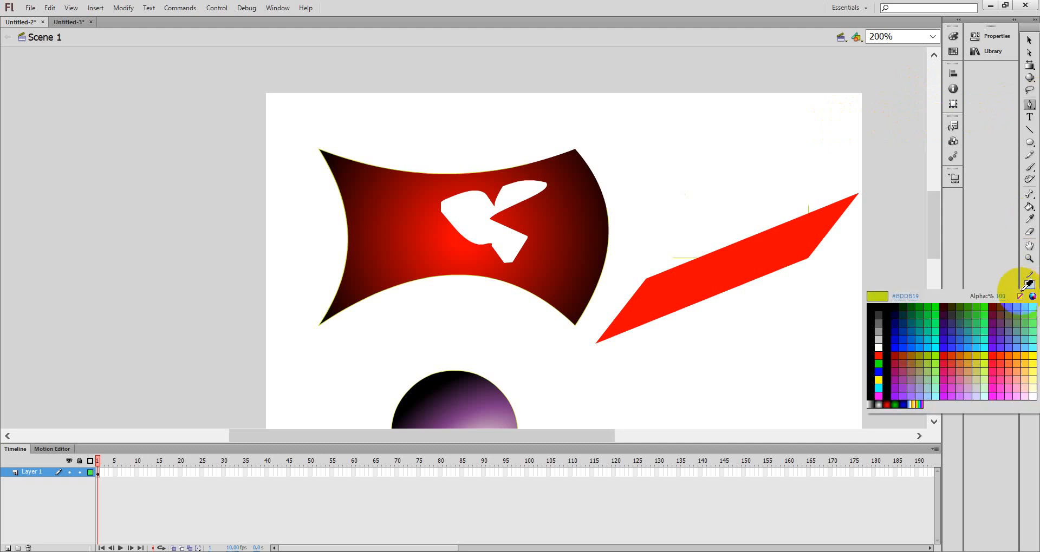
left_click(880, 307)
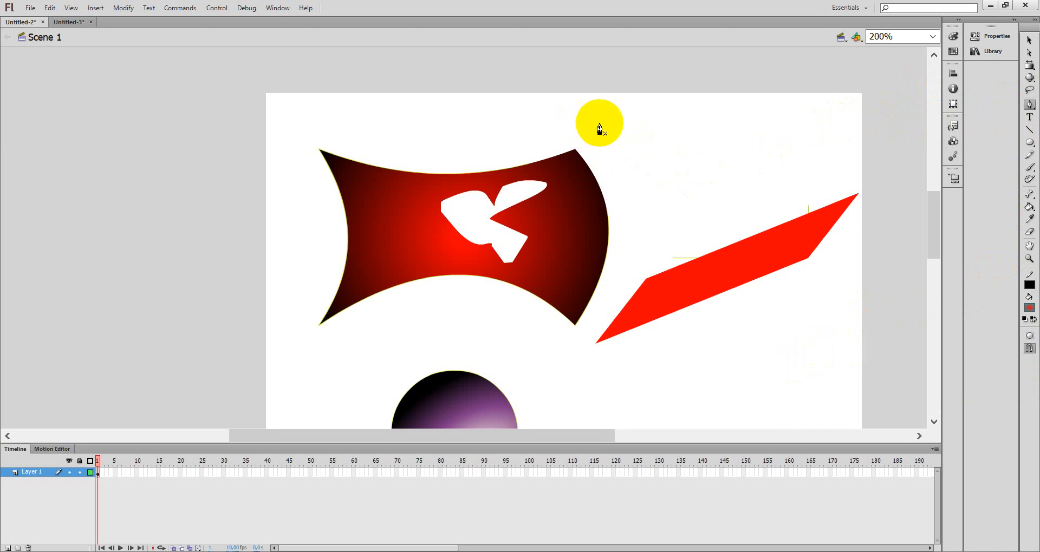
left_click(613, 124)
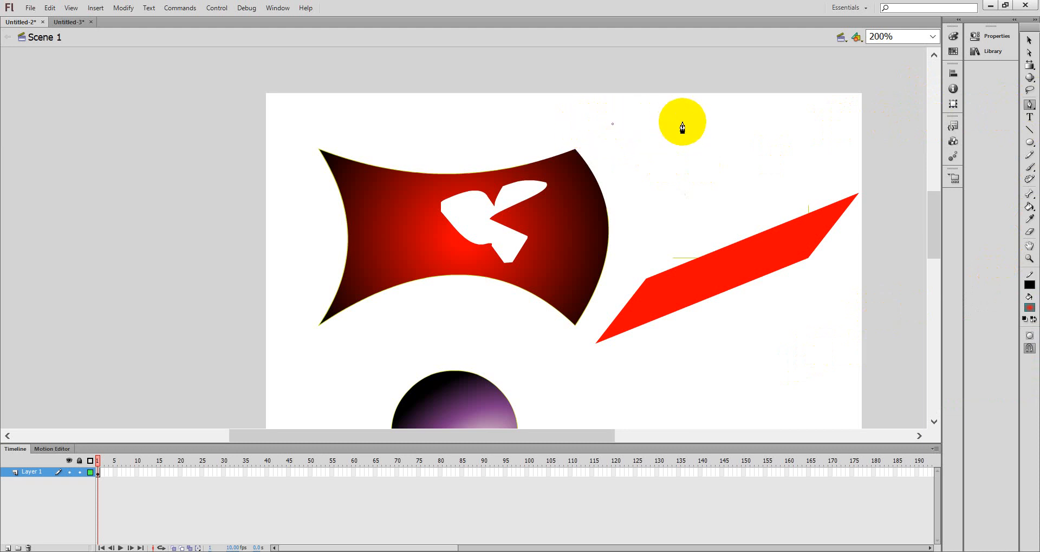
left_click(719, 129)
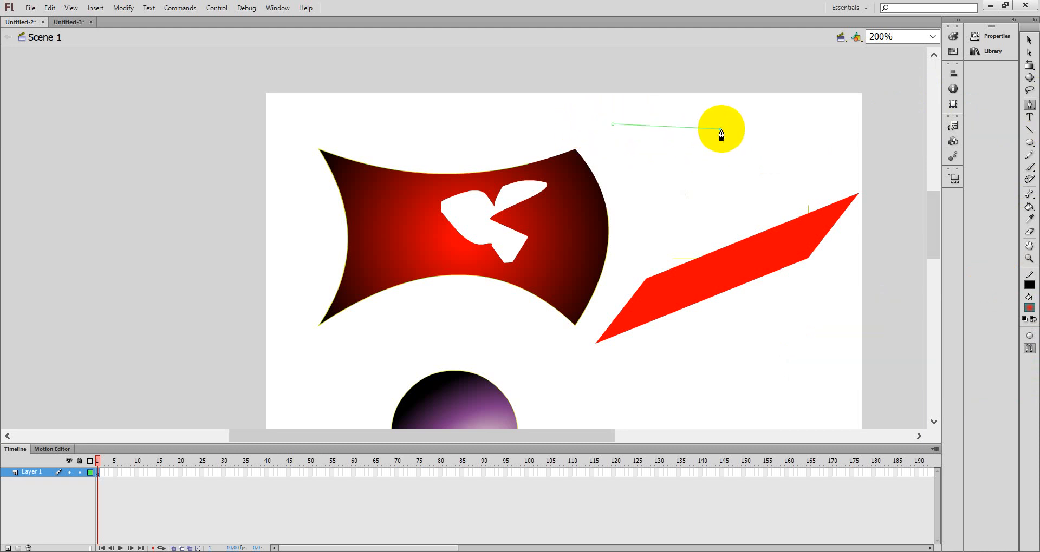
left_click(735, 176)
left_click(678, 209)
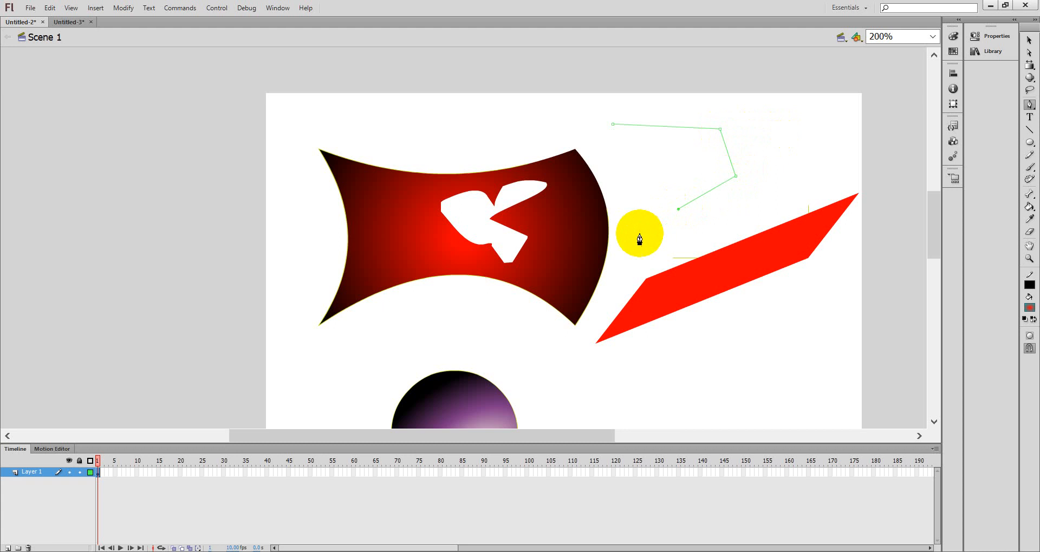
left_click(612, 124)
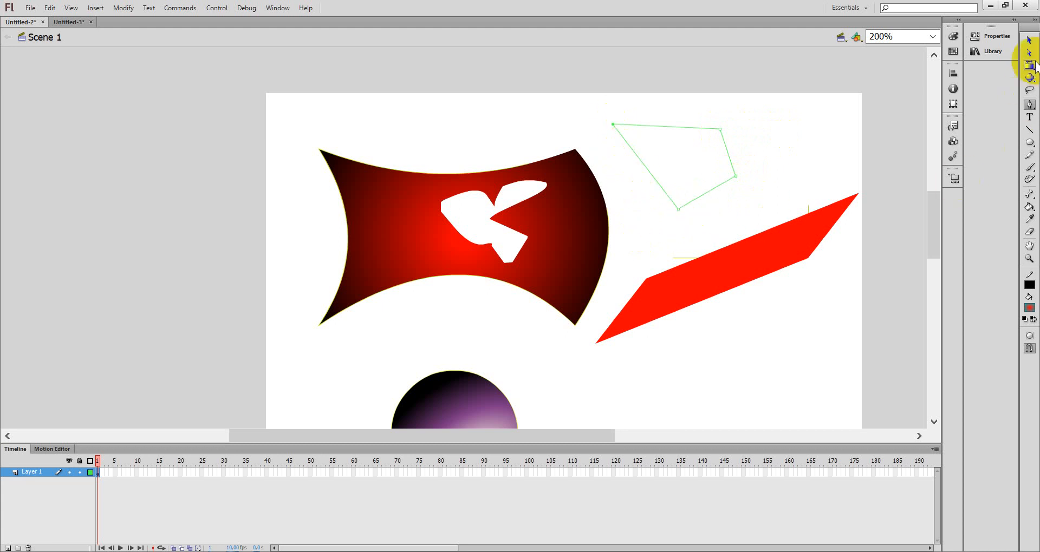
left_click(1028, 41)
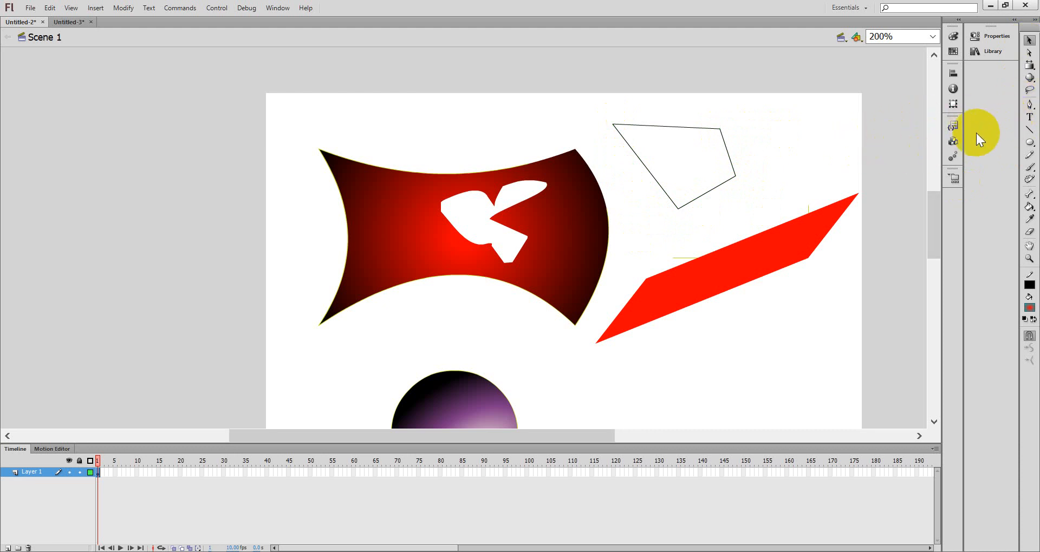
Undo the outline's last two segments and add an anchor point midway along each remaining segment with the Add Anchor Point tool
key("ctrl+z")
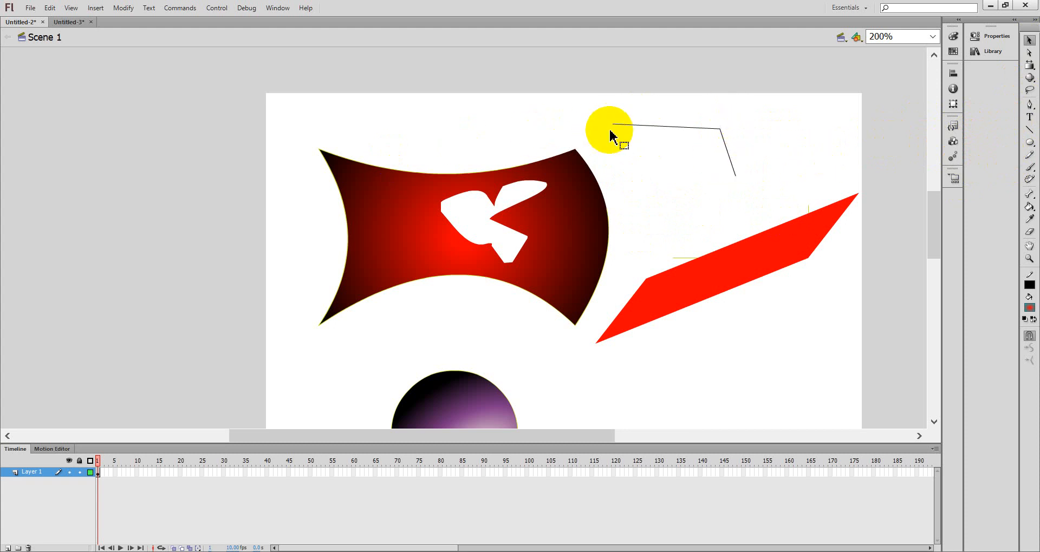
left_click(1030, 104)
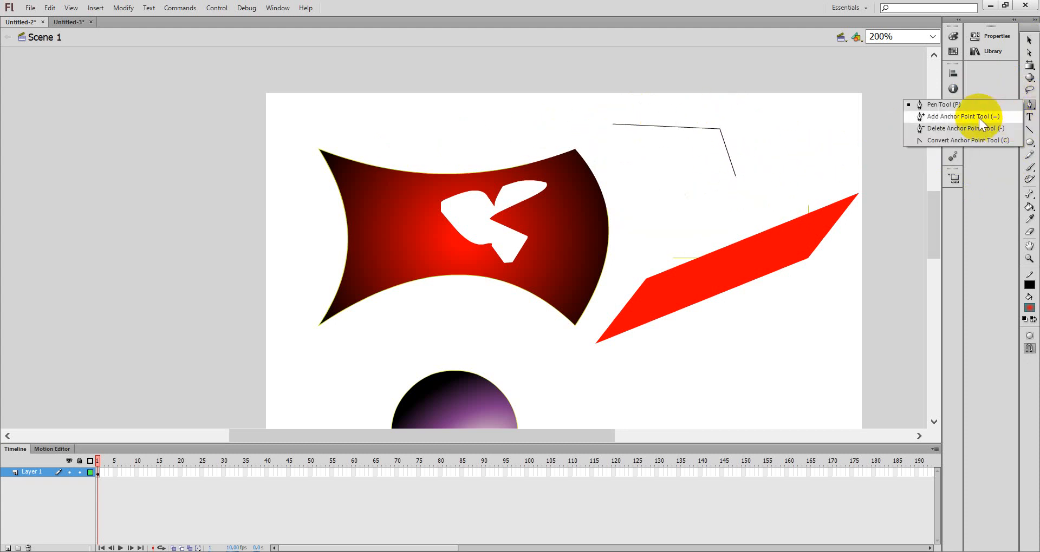
left_click(979, 118)
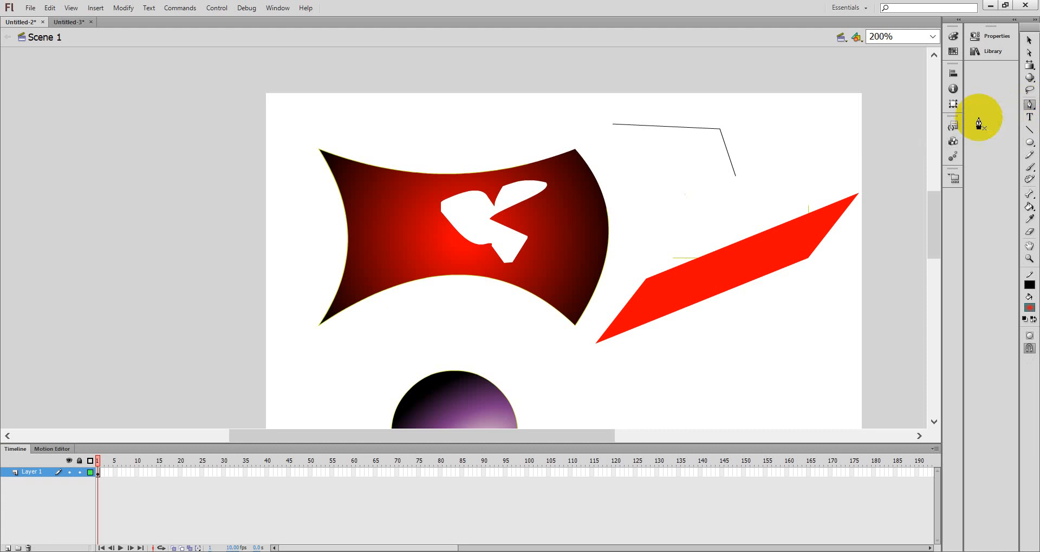
left_click(666, 126)
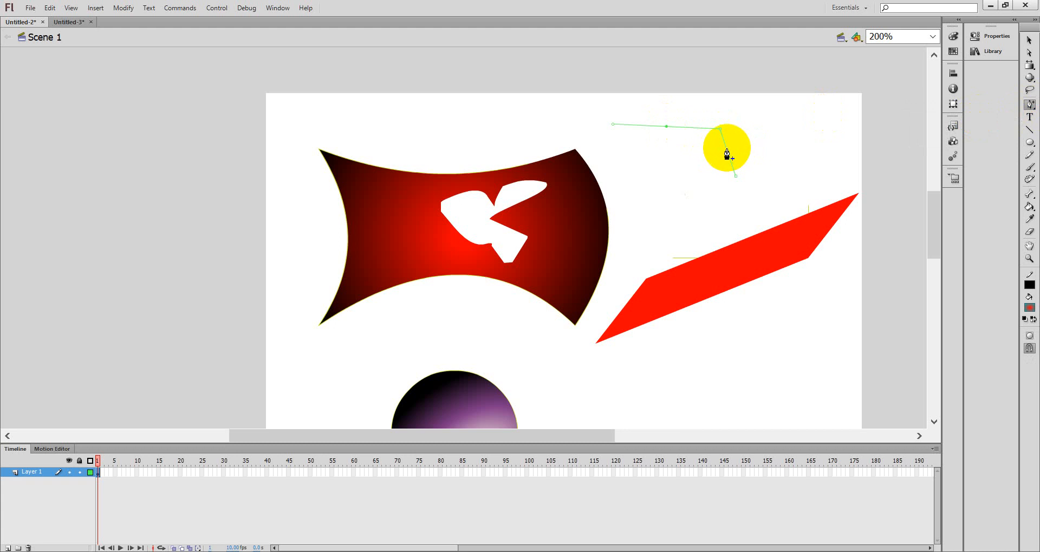
left_click(727, 153)
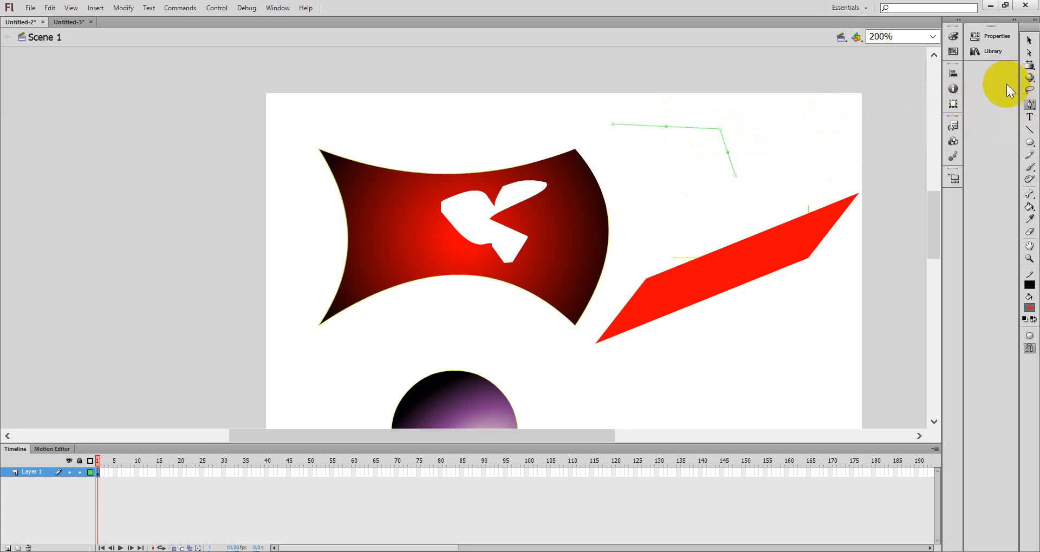
Move the upper segment's added anchor point down and the short segment's outward with the Subselection tool to form a zigzag
left_click(1029, 40)
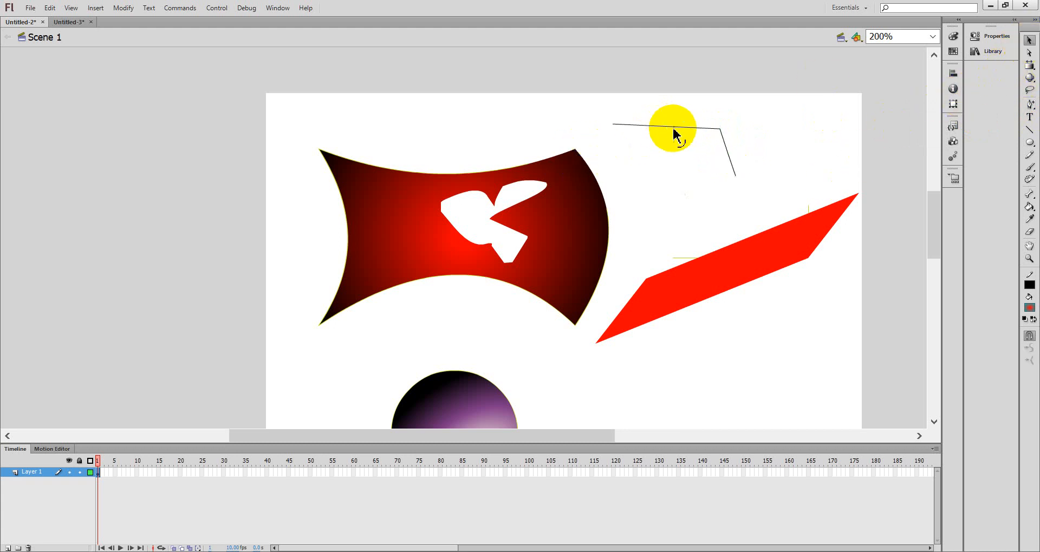
left_click(1029, 52)
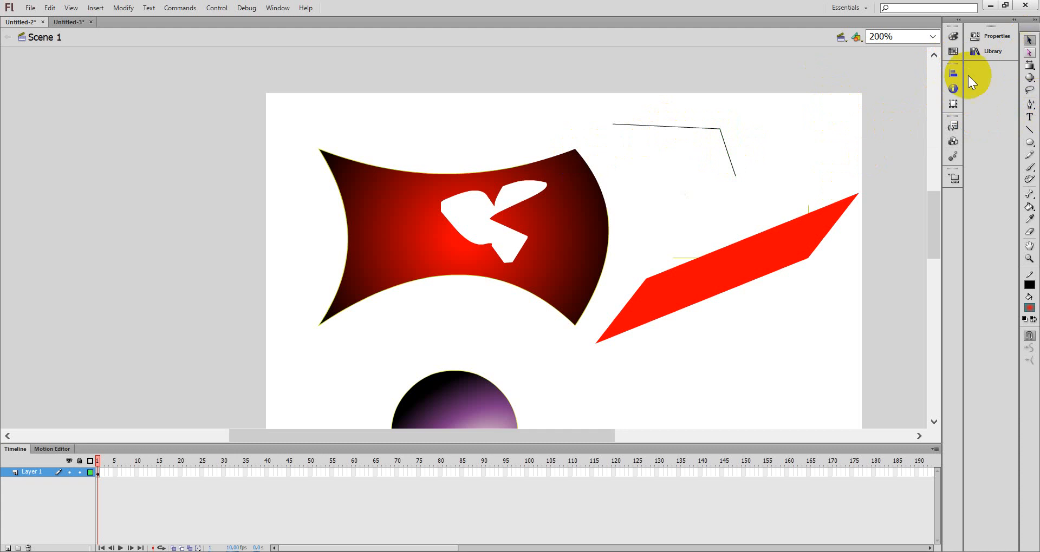
left_click(675, 128)
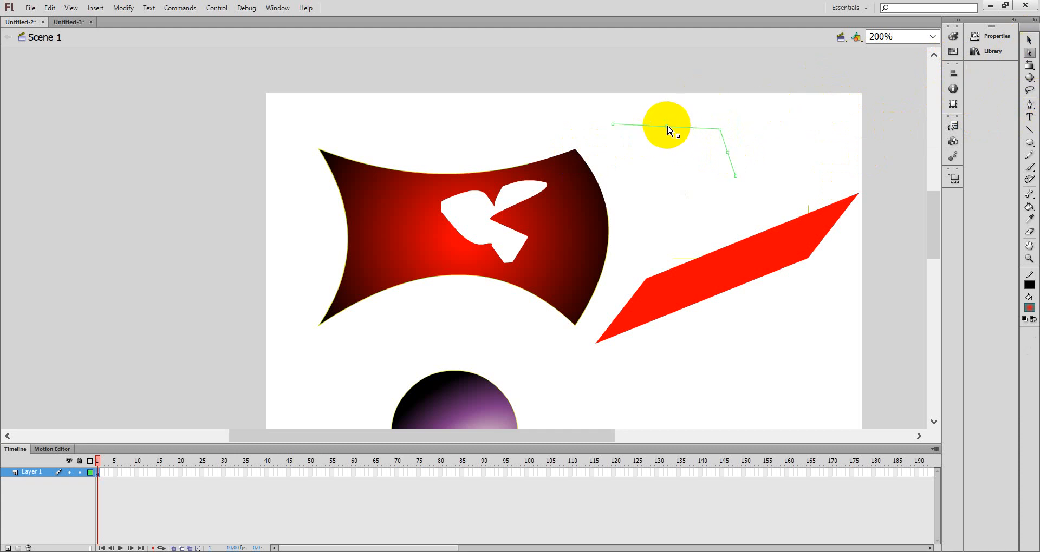
left_click_drag(667, 125, 662, 156)
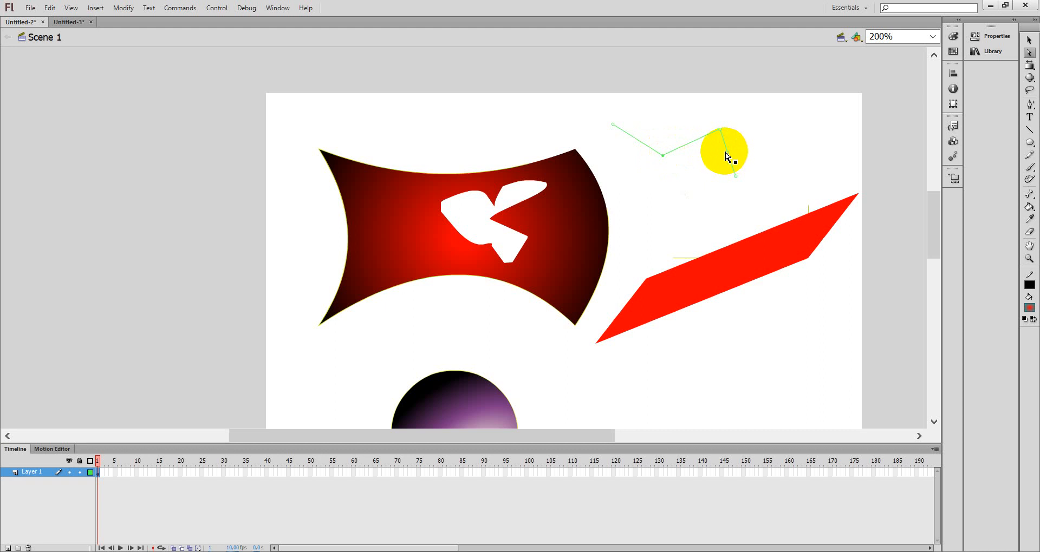
left_click_drag(727, 155, 765, 144)
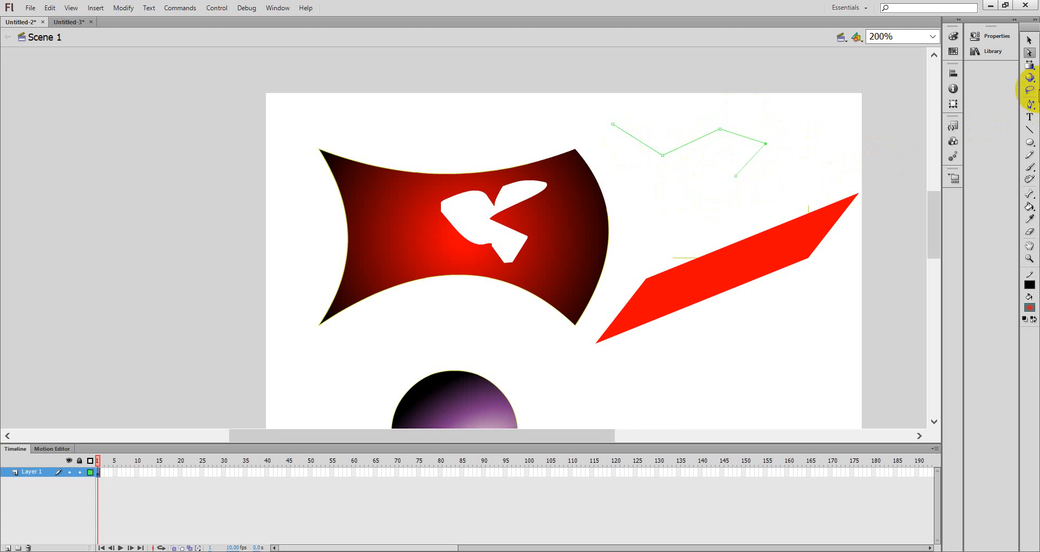
Remove the anchor point at the zigzag line's upper peak with the Delete Anchor Point tool
left_click(1027, 106)
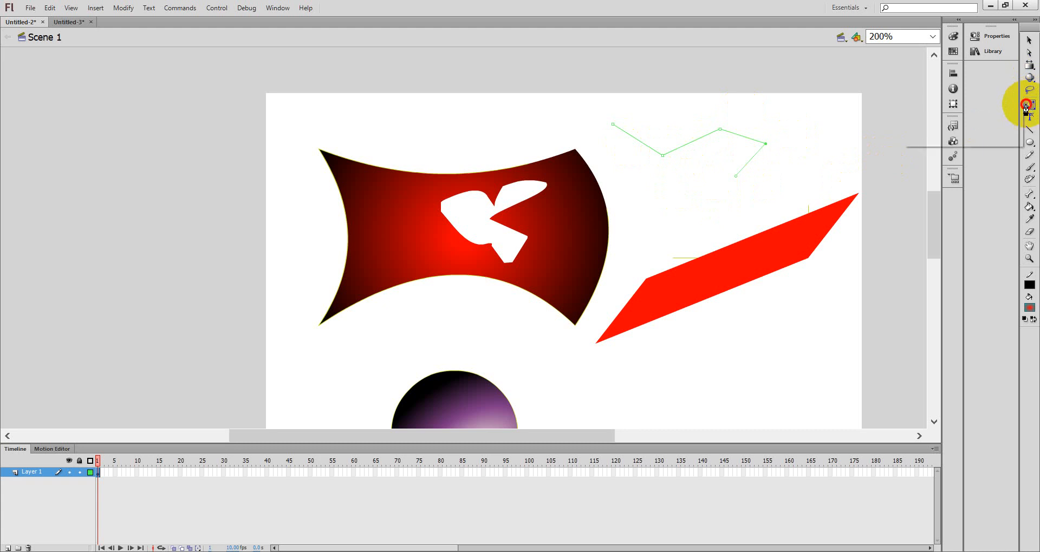
left_click(1029, 106)
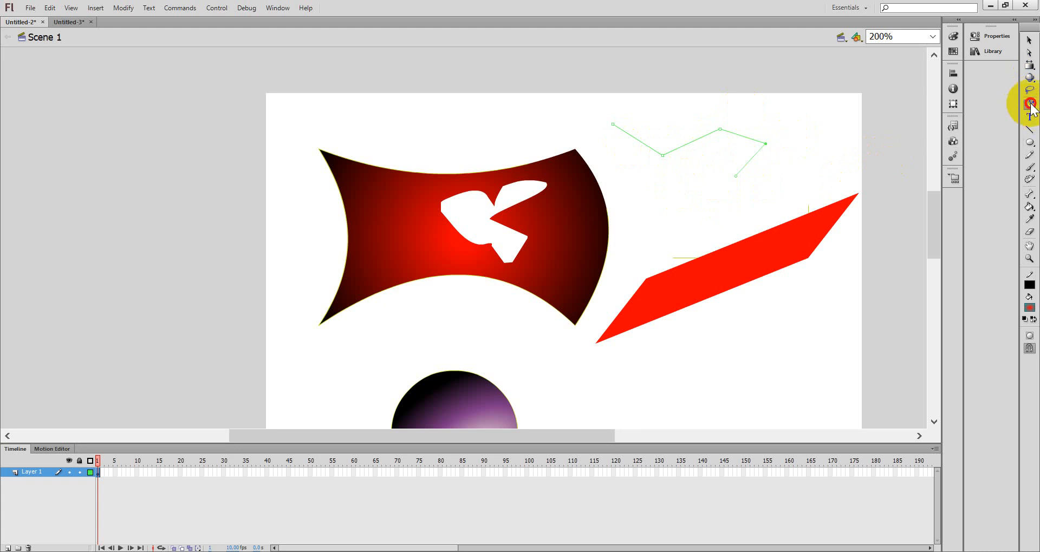
left_click_drag(1030, 104, 964, 116)
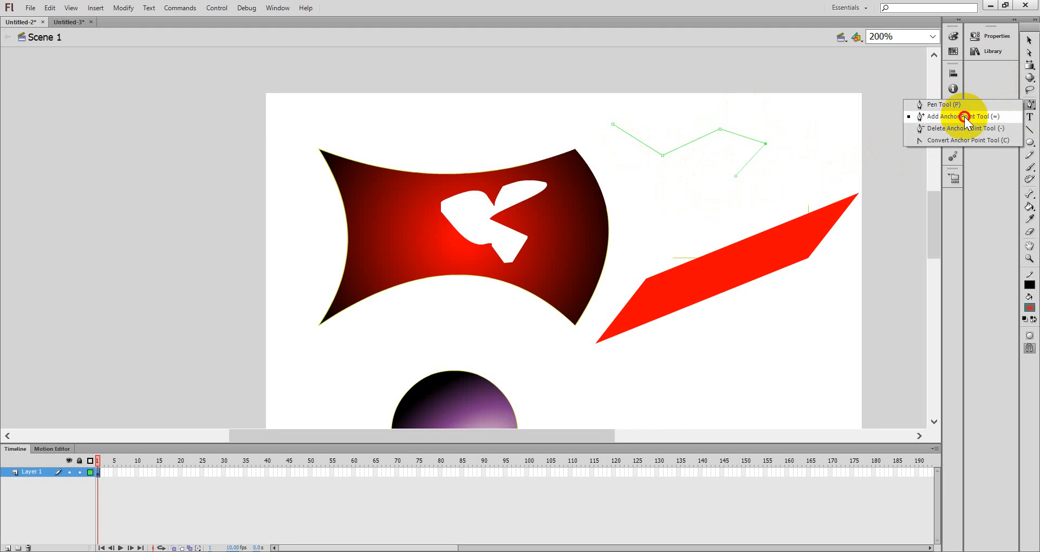
left_click_drag(963, 116, 960, 134)
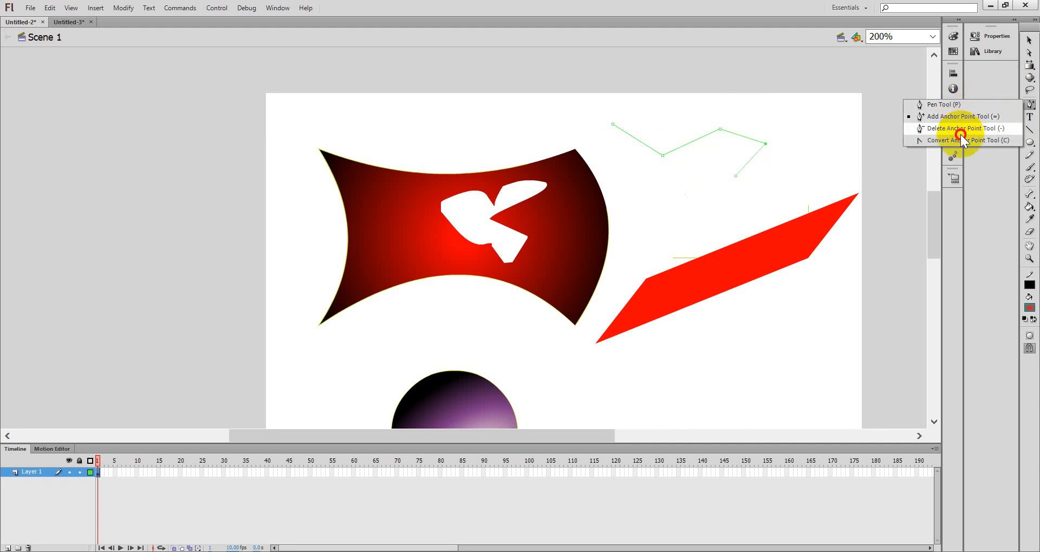
left_click_drag(960, 134, 956, 131)
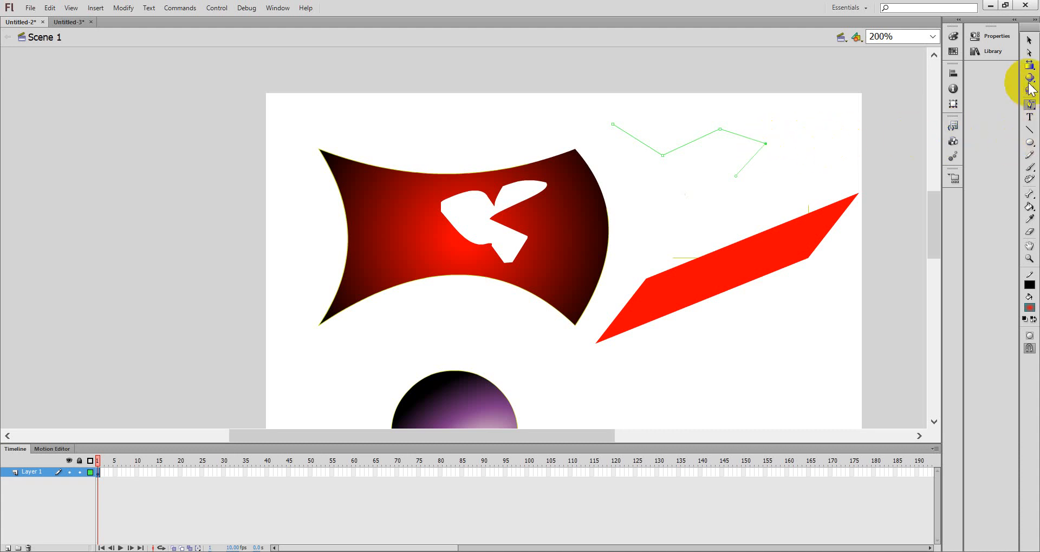
left_click(720, 130)
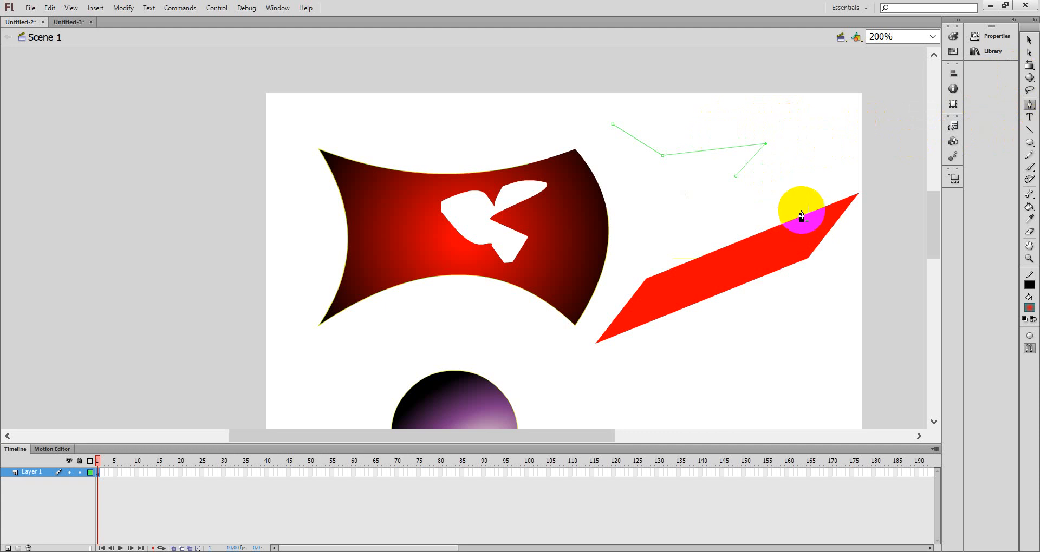
Add a text object reading "Seikagaku" beside the purple sphere, below the red parallelogram, with the Text tool
left_click(1029, 118)
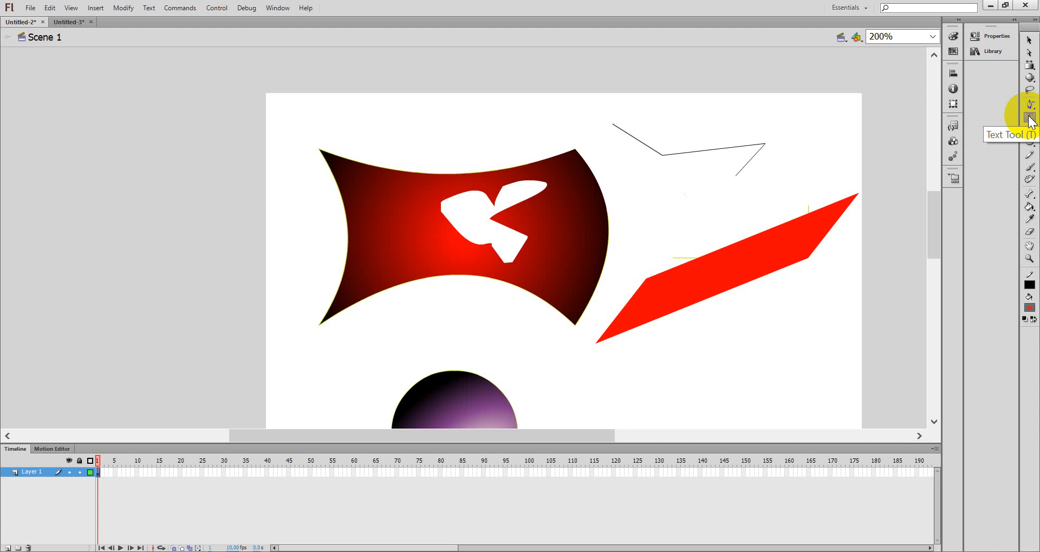
scroll(700, 317, "down", 2)
scroll(702, 318, "down", 2)
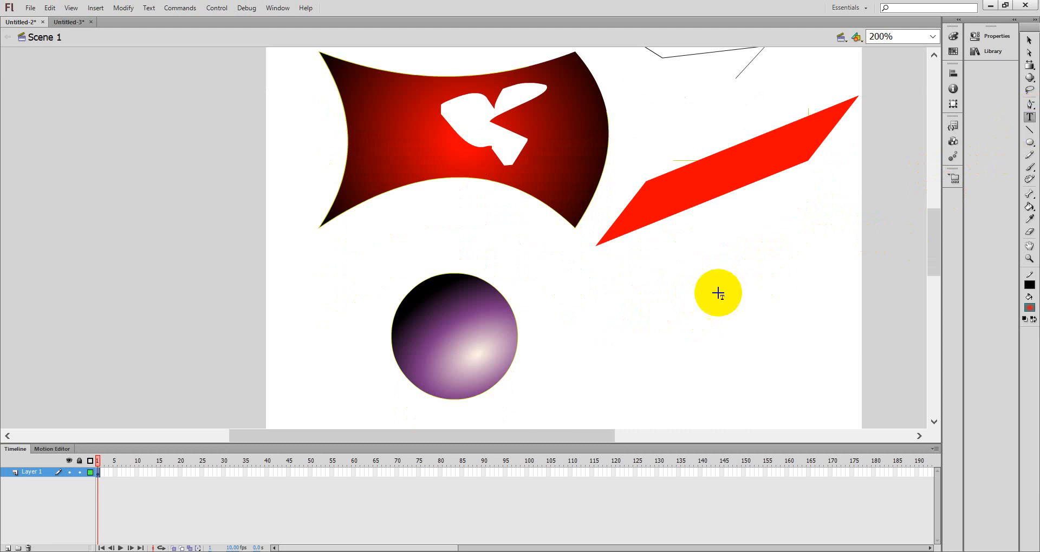
left_click(618, 308)
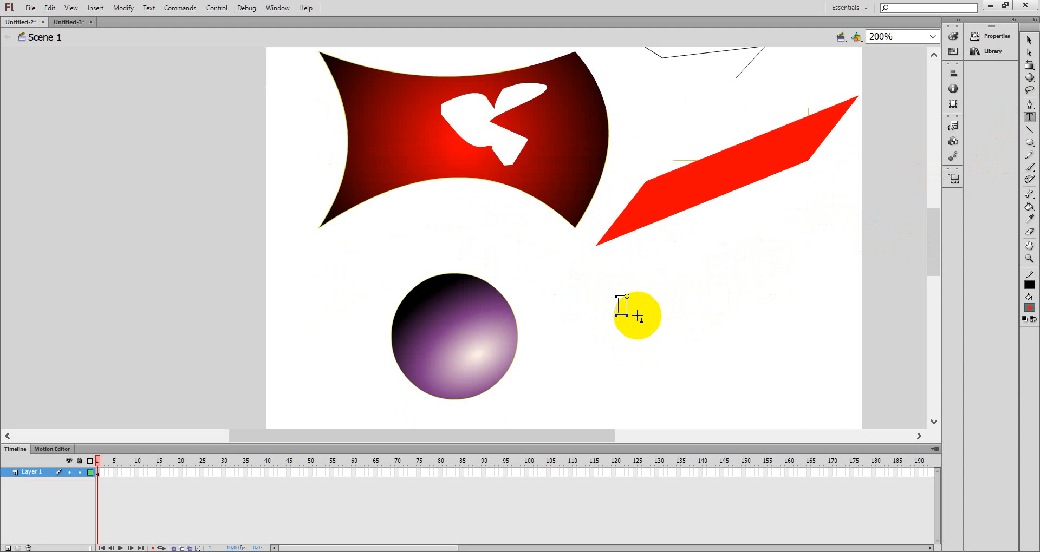
type("Seikagaku")
left_click(998, 36)
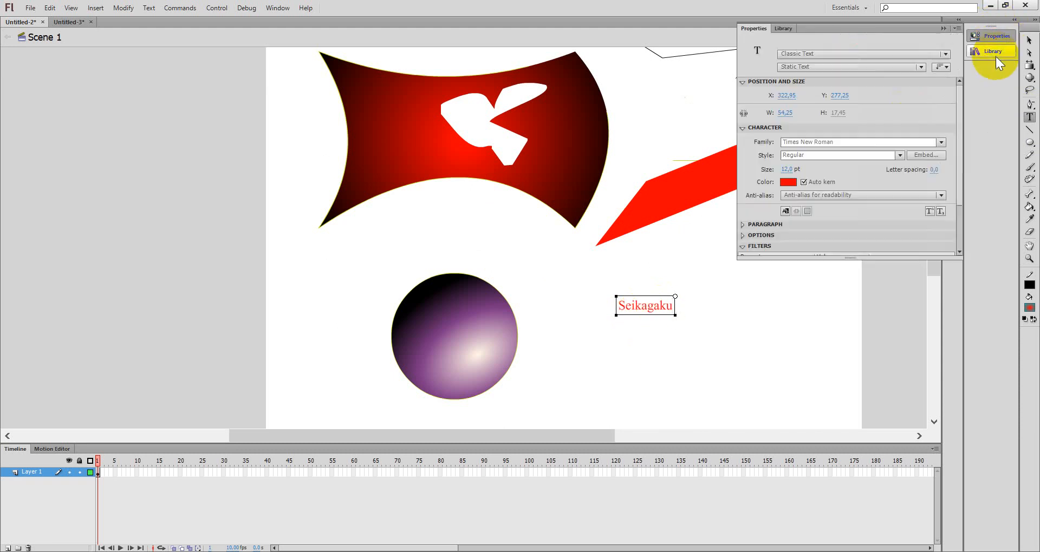
left_click(945, 53)
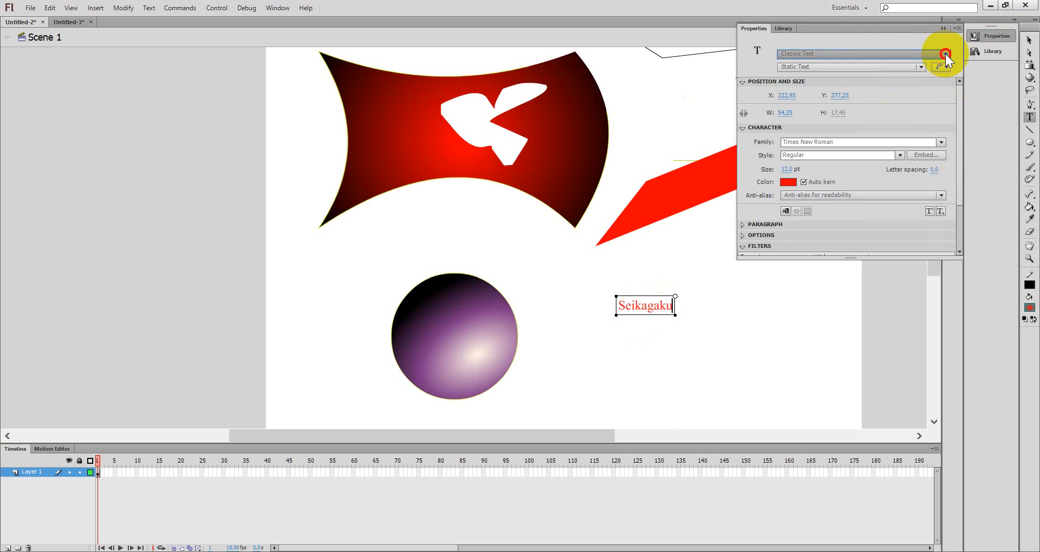
left_click(944, 54)
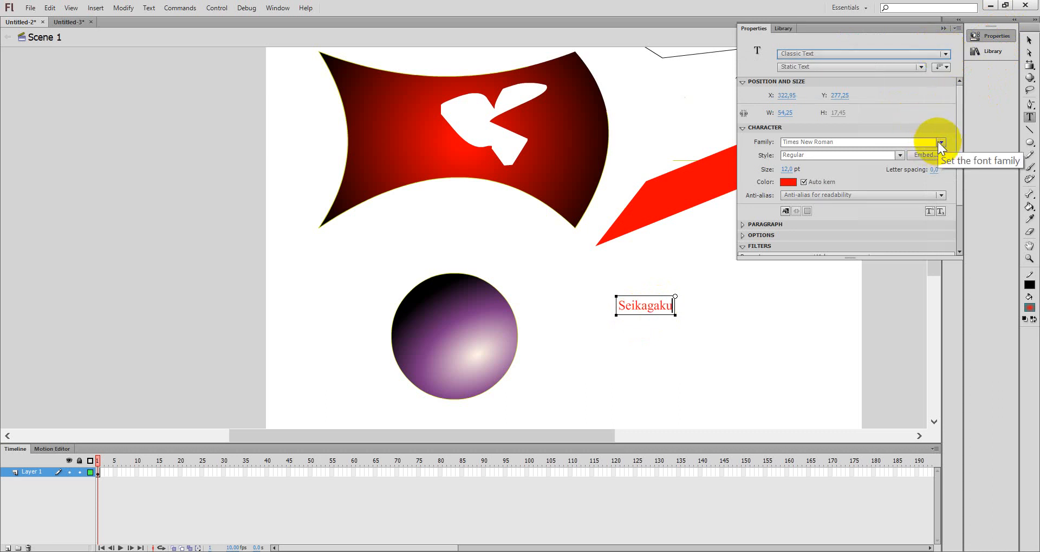
left_click(940, 142)
left_click(940, 142)
left_click(940, 142)
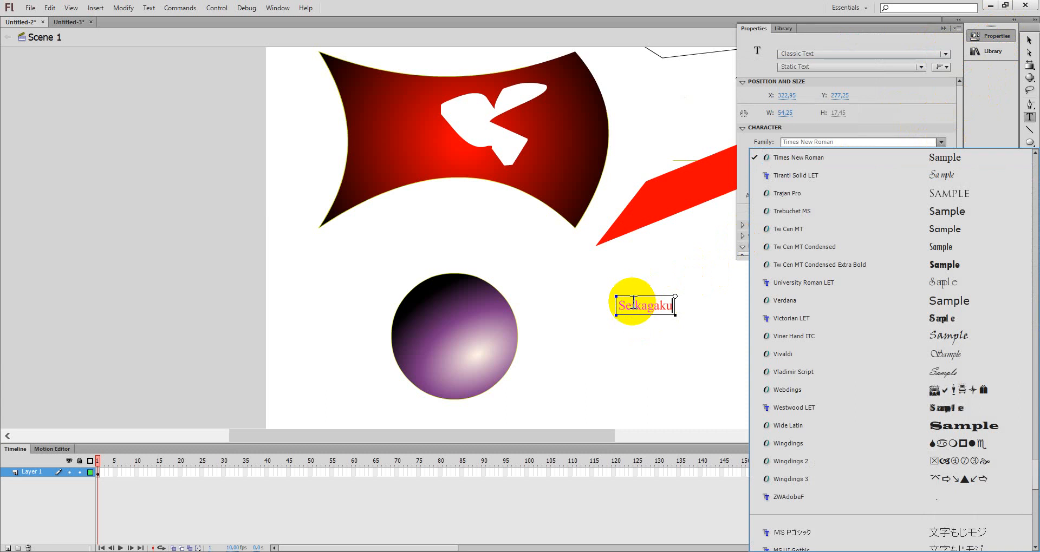
left_click(616, 302)
Select the whole word Seikagaku and set its font family to Viner Hand ITC
left_click_drag(620, 305, 676, 304)
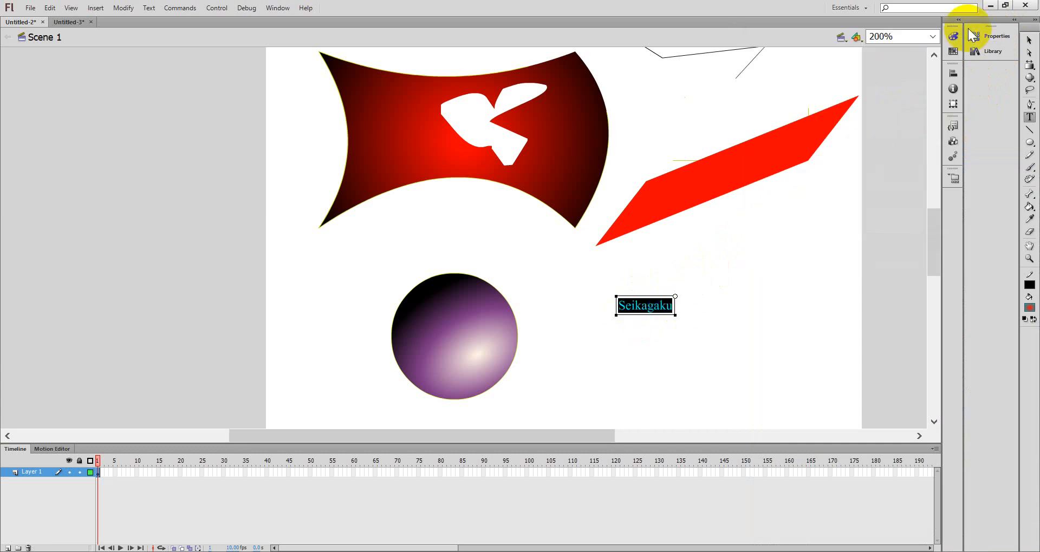
left_click(990, 36)
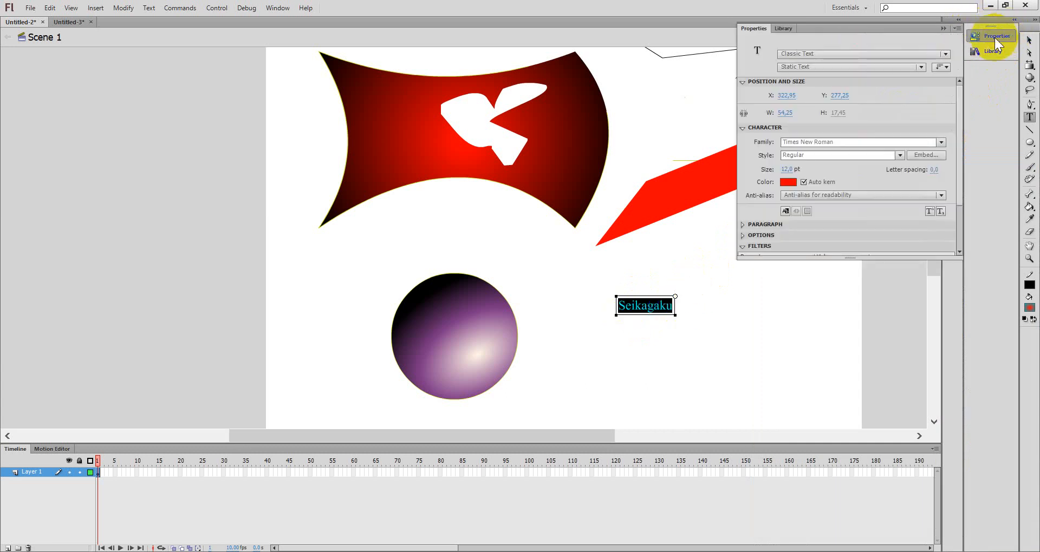
left_click(941, 142)
left_click(941, 142)
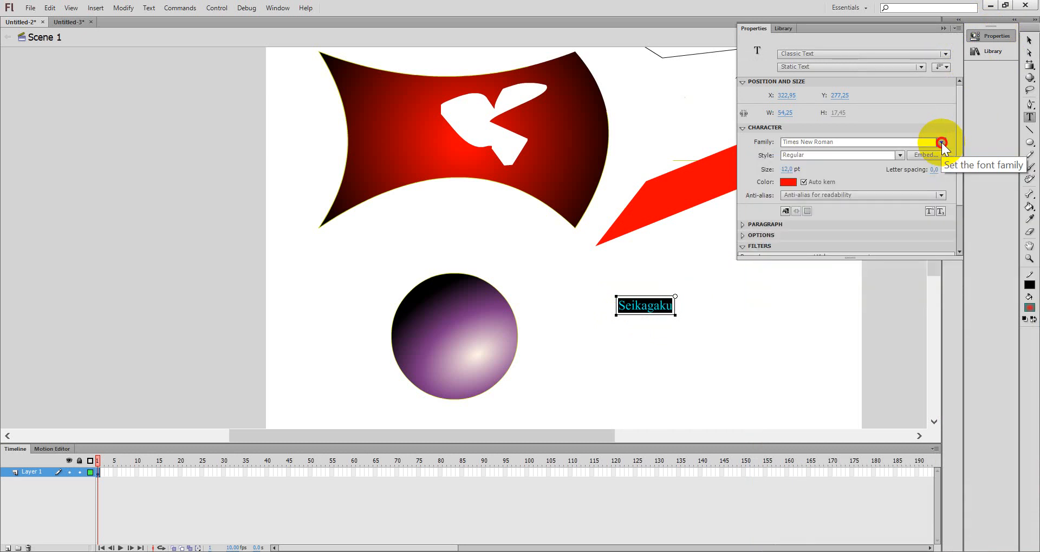
left_click(941, 142)
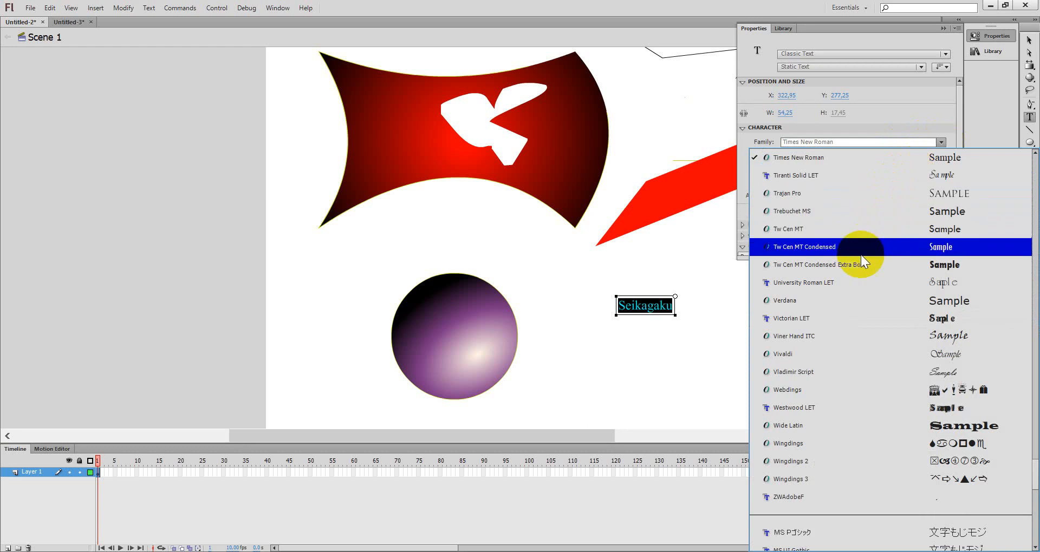
left_click(818, 340)
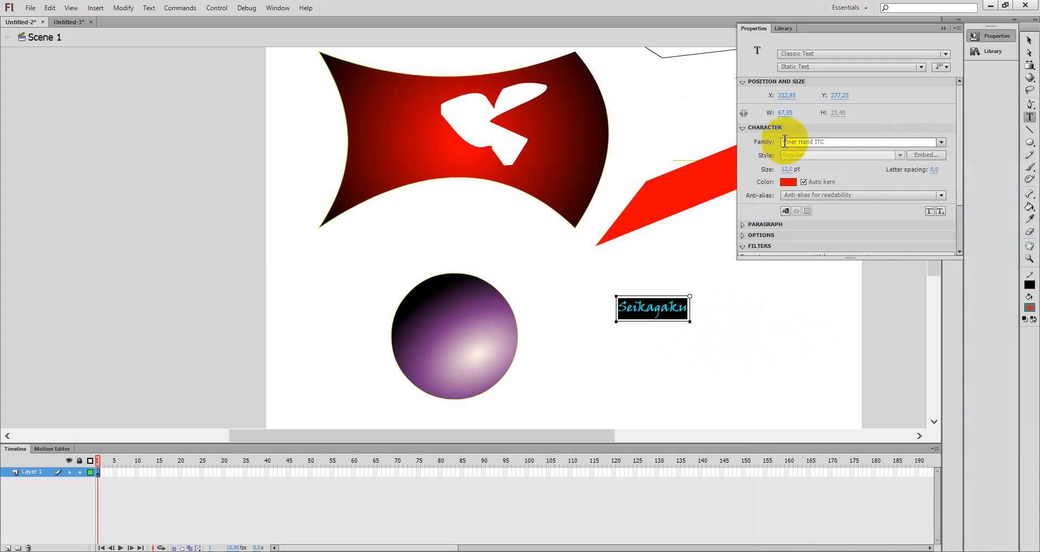
Set the Seikagaku text's size to 20 pt and its colour to blue, and leave text editing
left_click(785, 169)
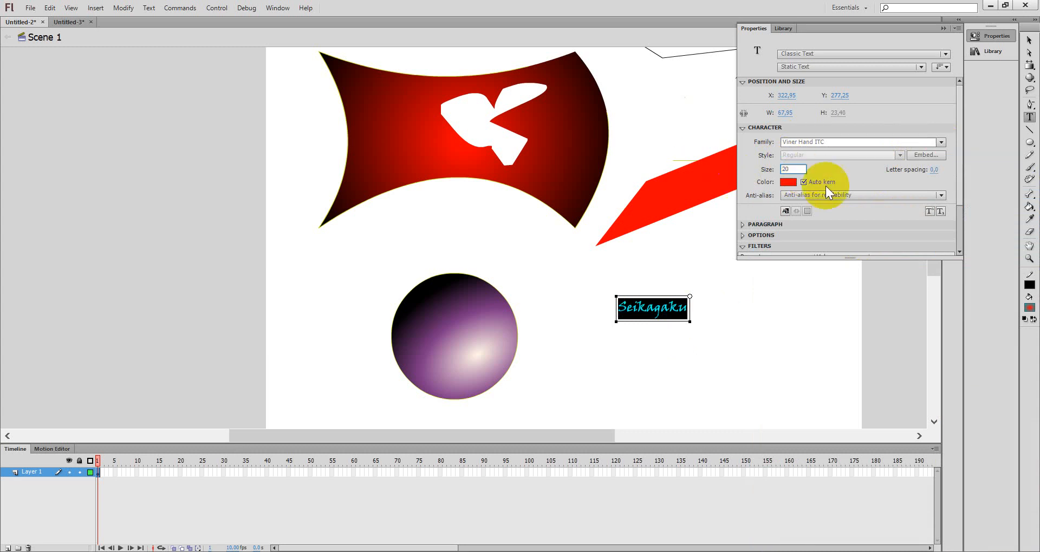
left_click(800, 170)
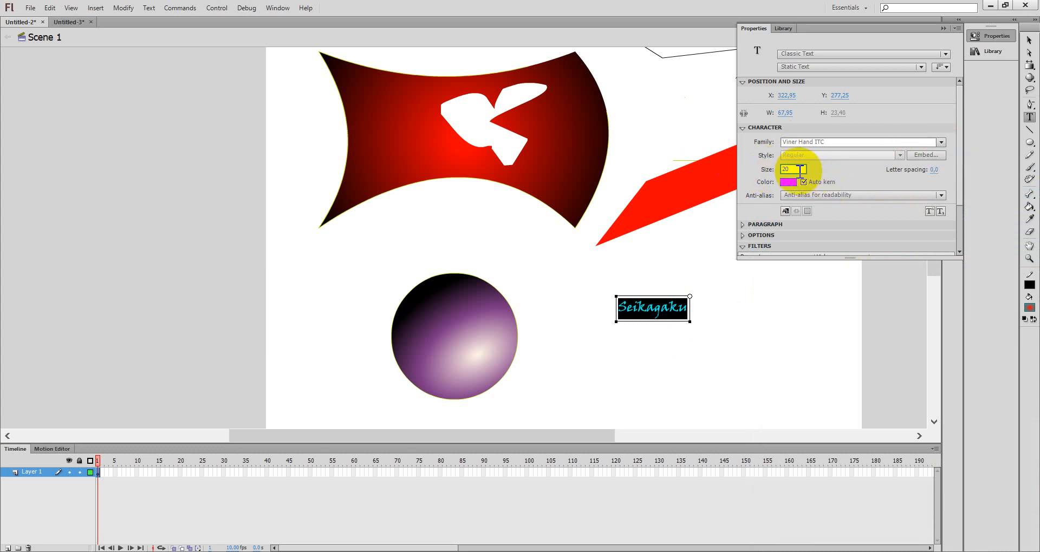
key("Return")
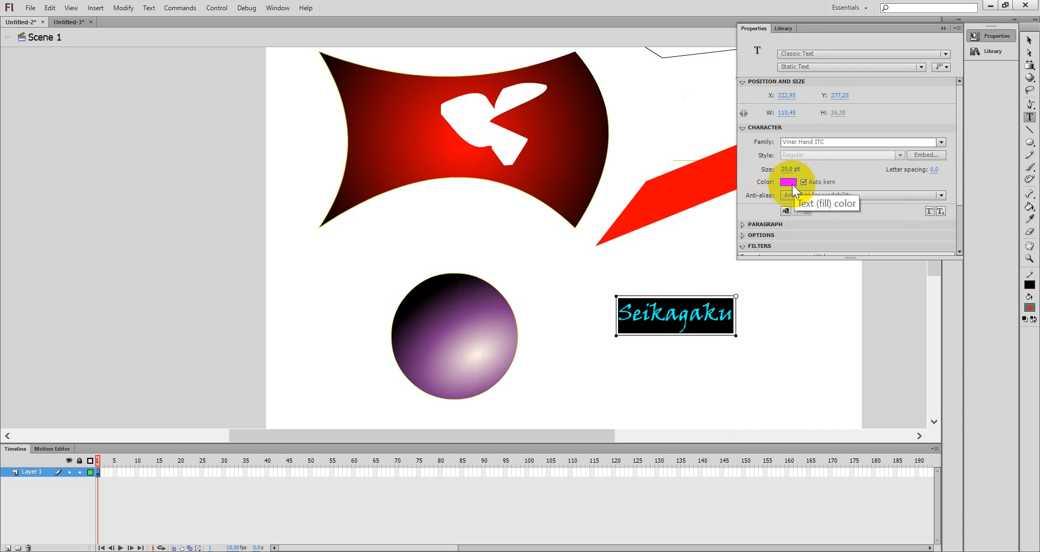
left_click(791, 184)
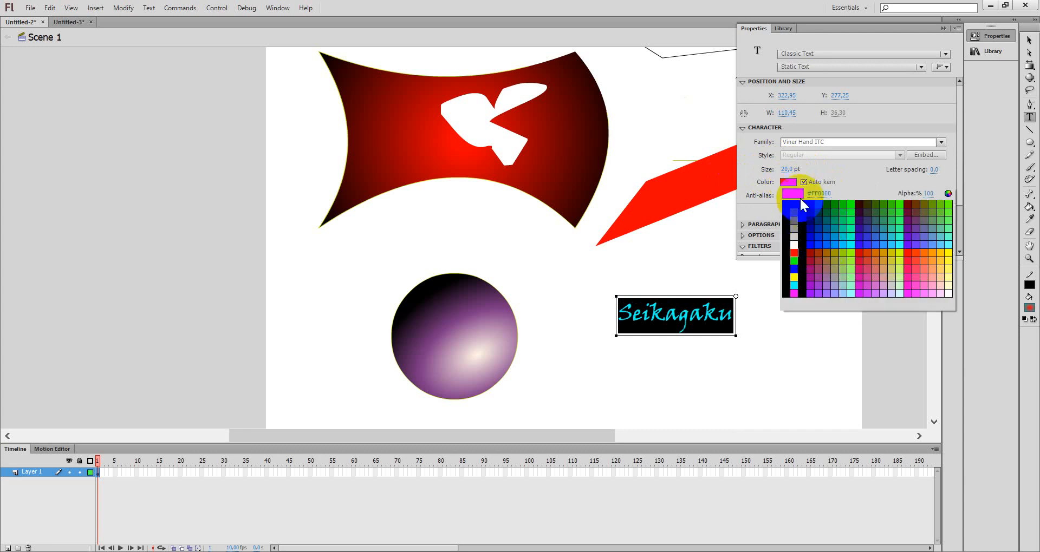
left_click(813, 236)
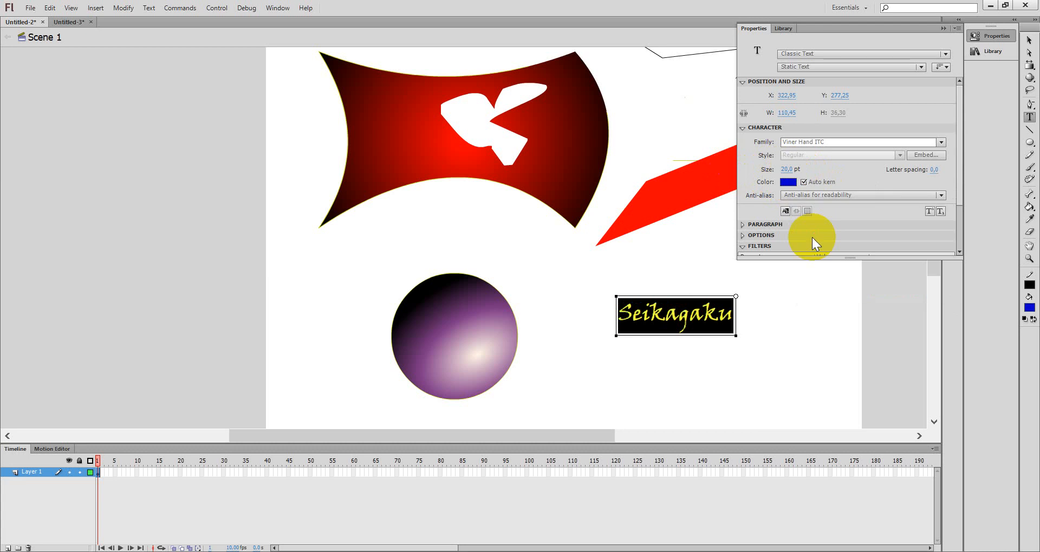
left_click(754, 287)
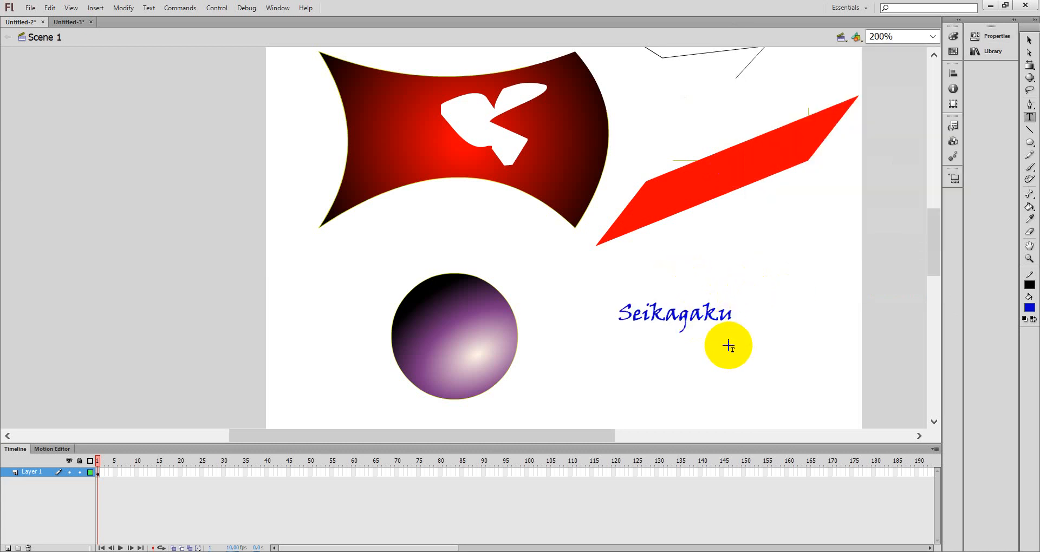
Reselect the whole word Seikagaku and look over its character properties
left_click(992, 37)
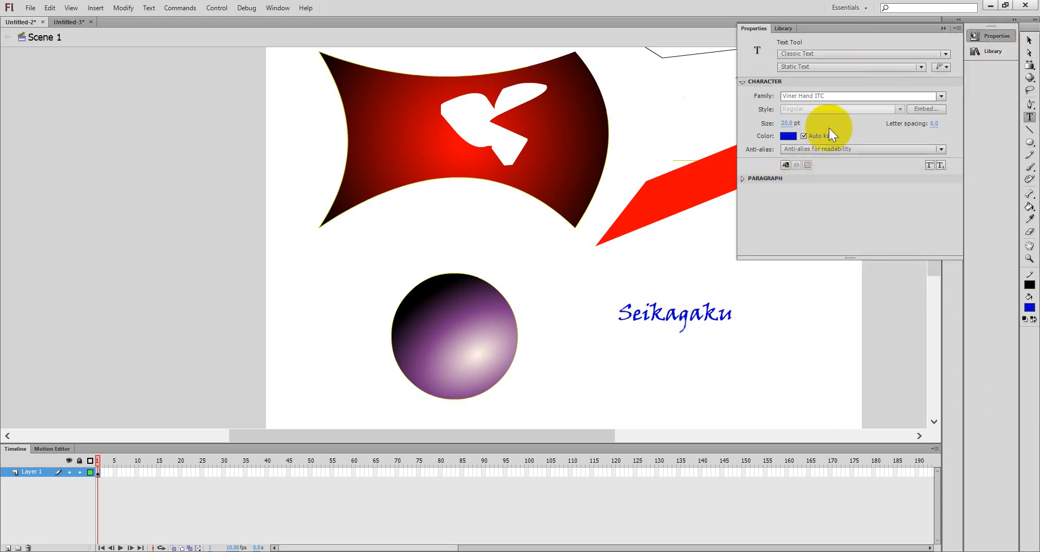
left_click(671, 313)
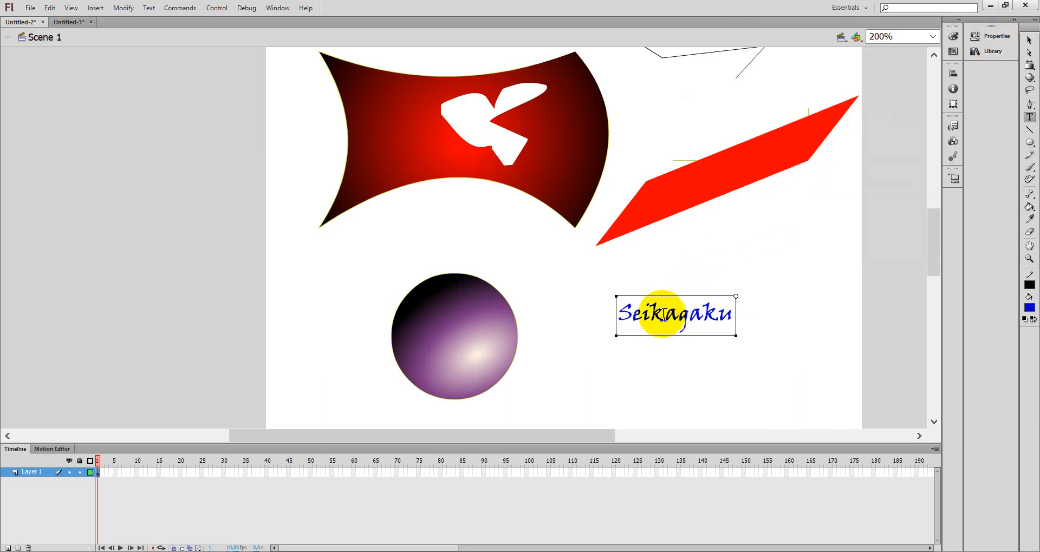
double_click(663, 314)
left_click(992, 36)
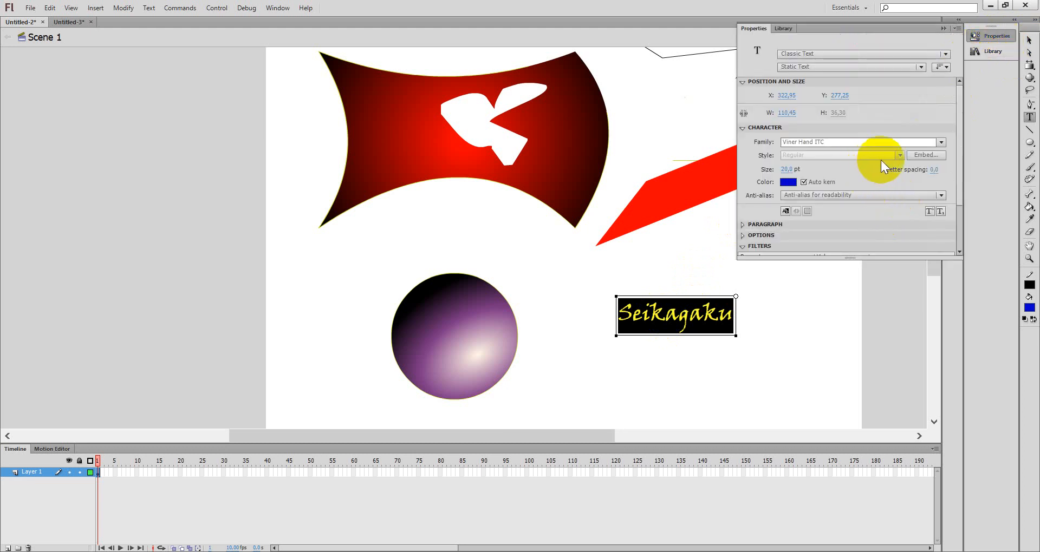
left_click(943, 29)
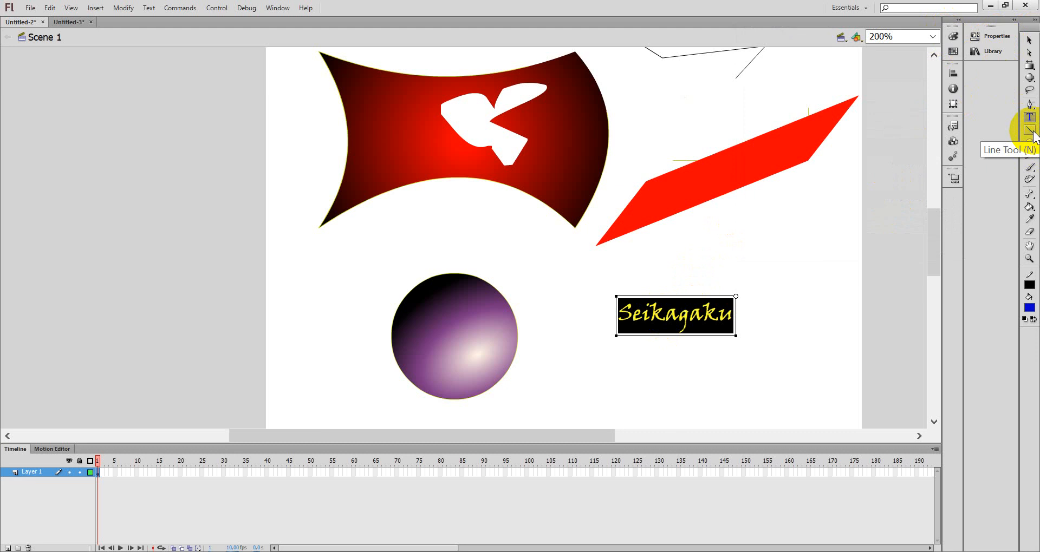
Restore the standard Pen tool as the pen variant and draw three straight black Line tool strokes, two above and one across the Seikagaku text
left_click(1030, 105)
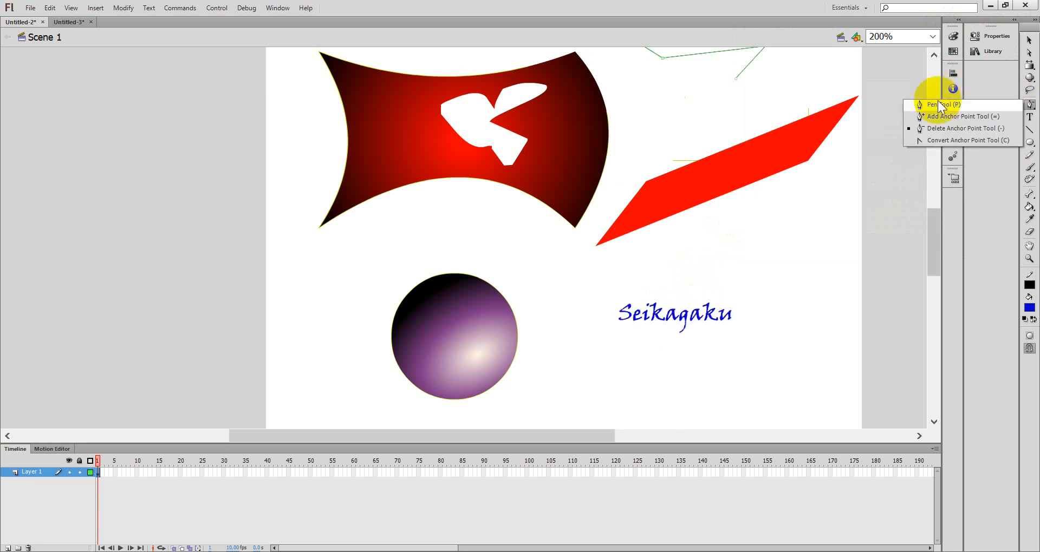
left_click(937, 102)
left_click(1030, 130)
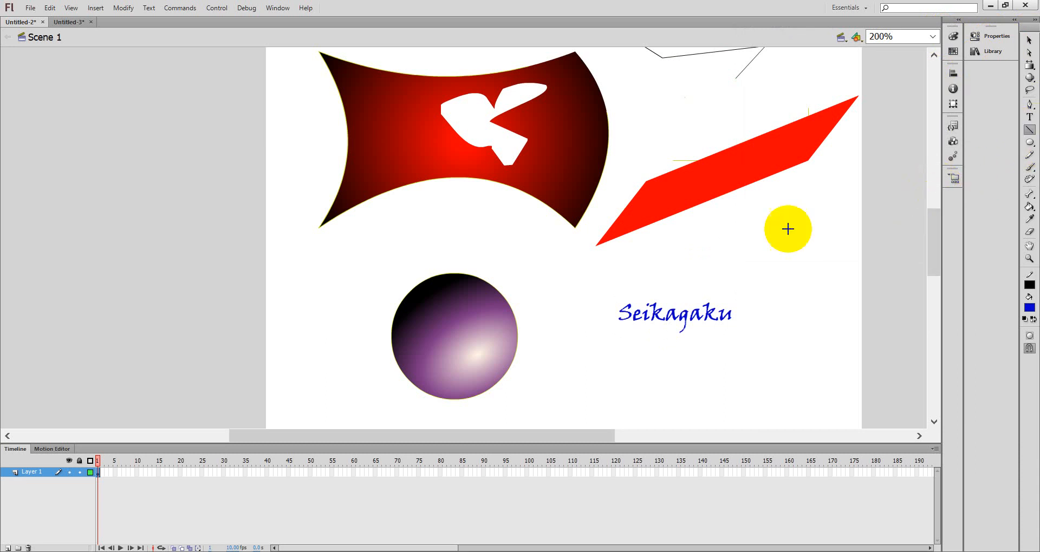
mouse_move(529, 281)
left_mouse_down()
mouse_move(592, 280)
mouse_move(736, 245)
left_mouse_up()
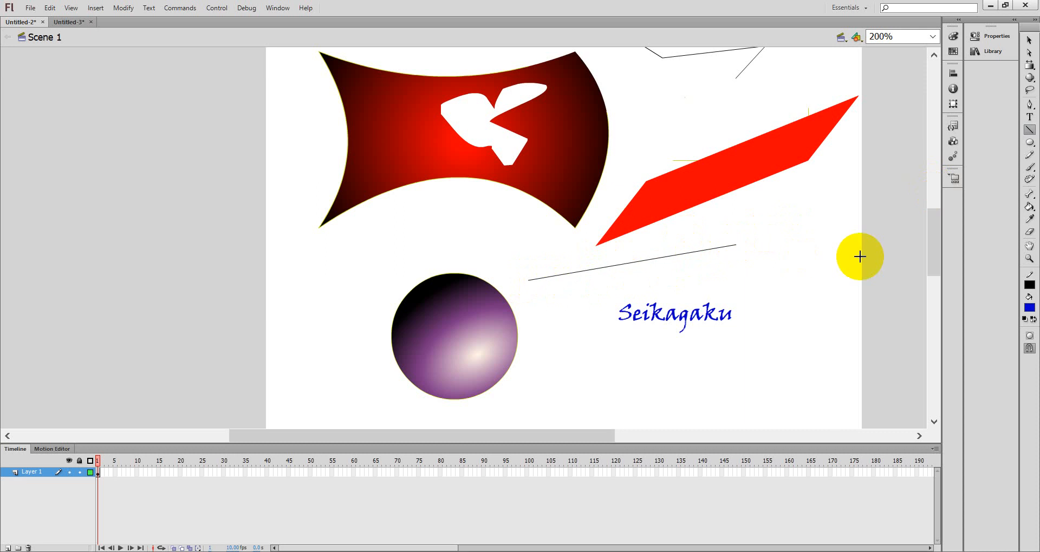
key("ctrl+z")
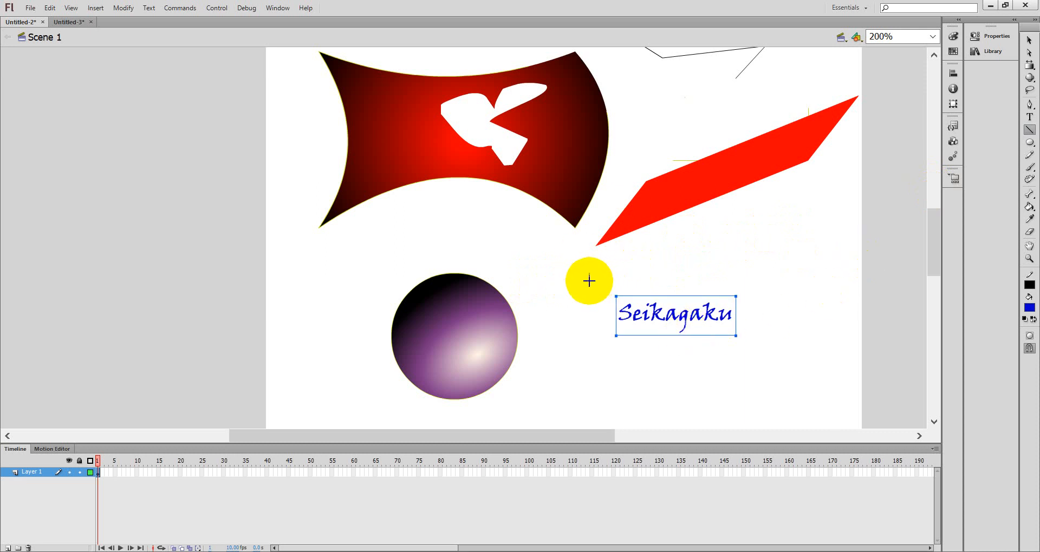
left_click_drag(568, 277, 772, 272)
left_click_drag(567, 266, 784, 211)
left_click_drag(575, 302, 767, 395)
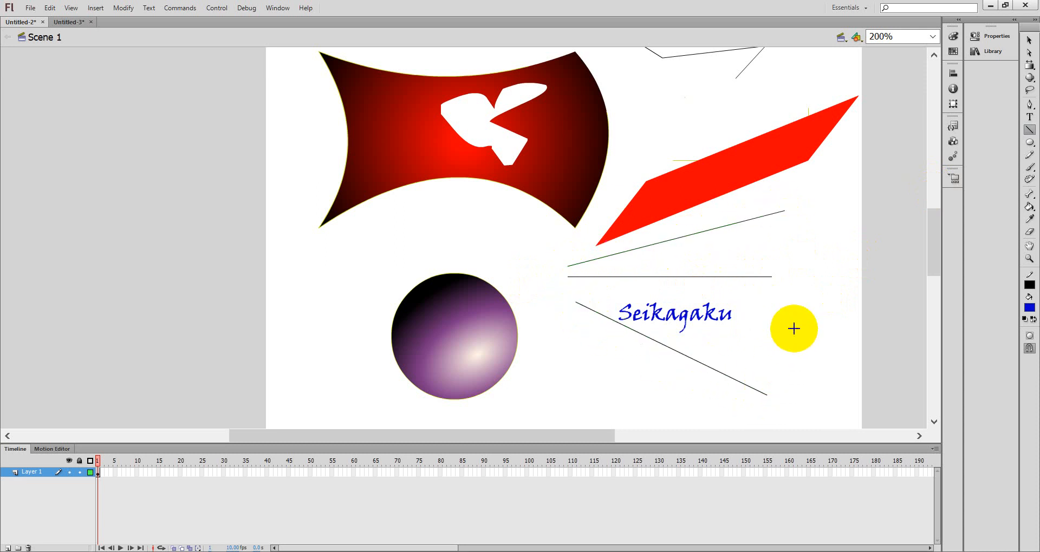
Start a zigzag Pen tool path between the purple sphere and the Seikagaku text, undoing the segment that ends on the sphere's edge
left_click(1029, 106)
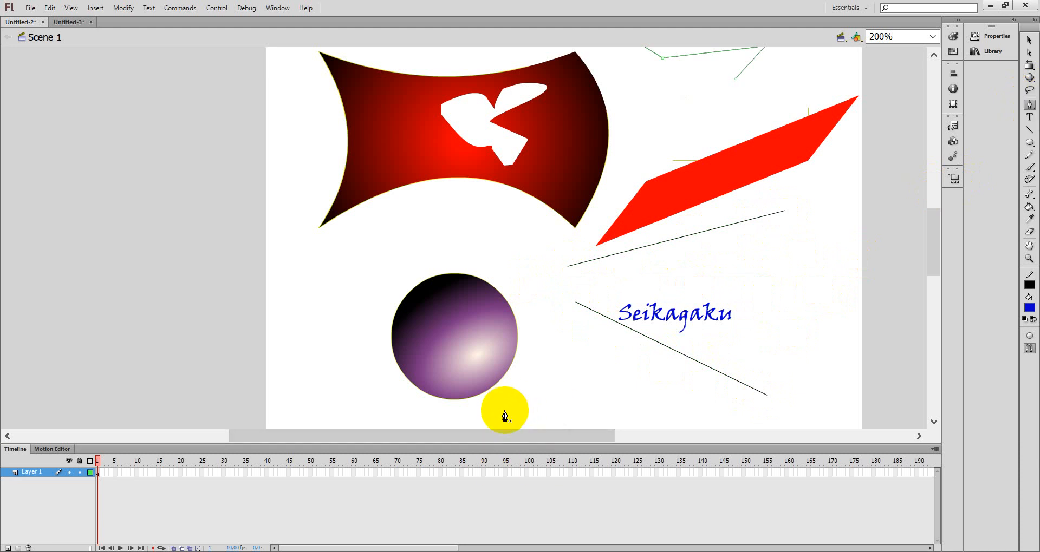
left_click(505, 411)
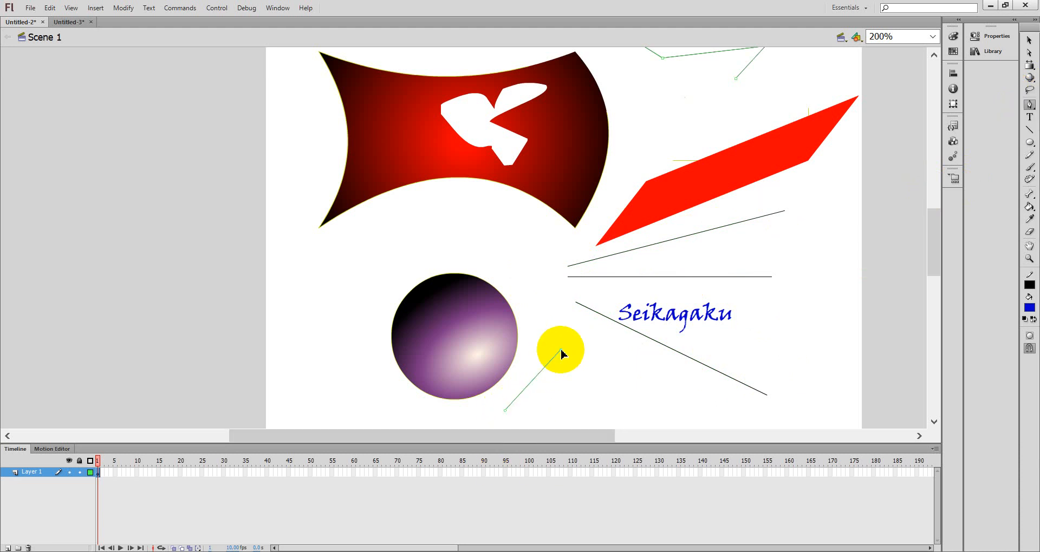
left_click(561, 351)
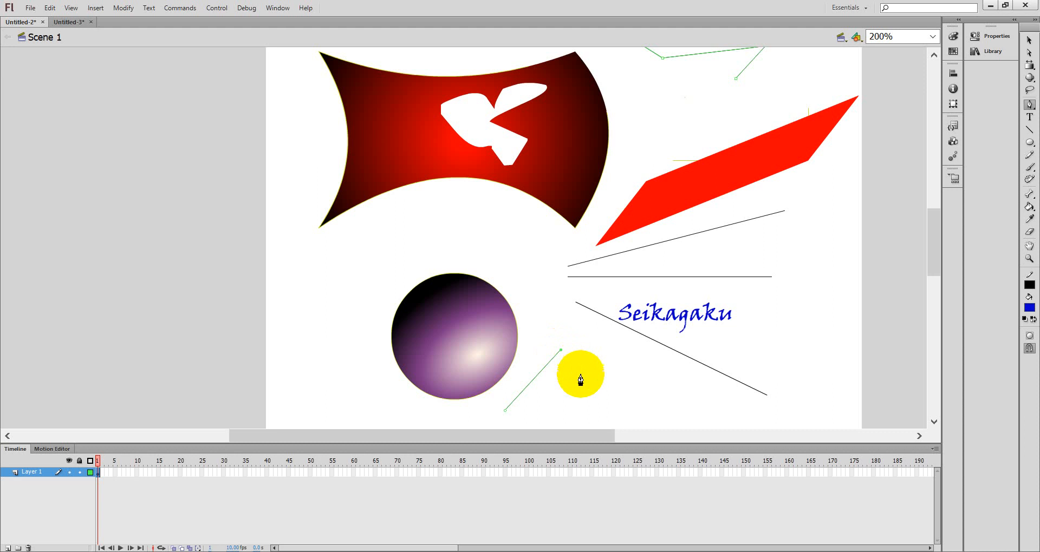
left_click(604, 410)
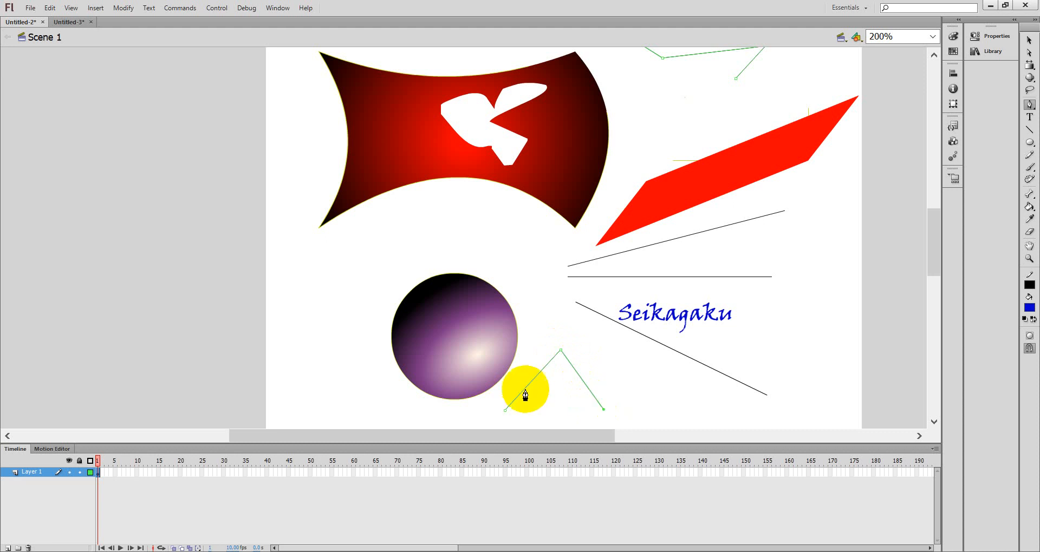
left_click(507, 374)
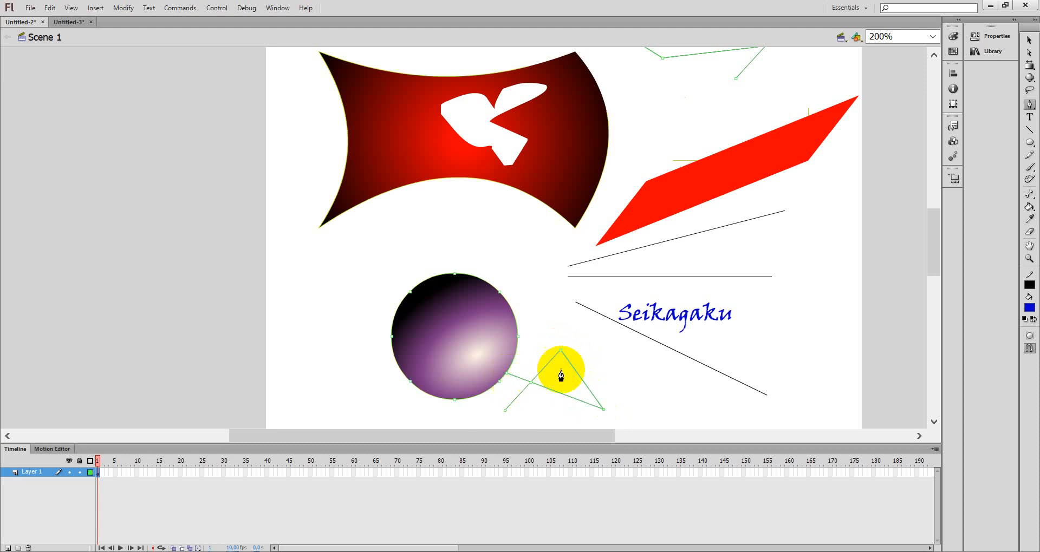
key("ctrl+z")
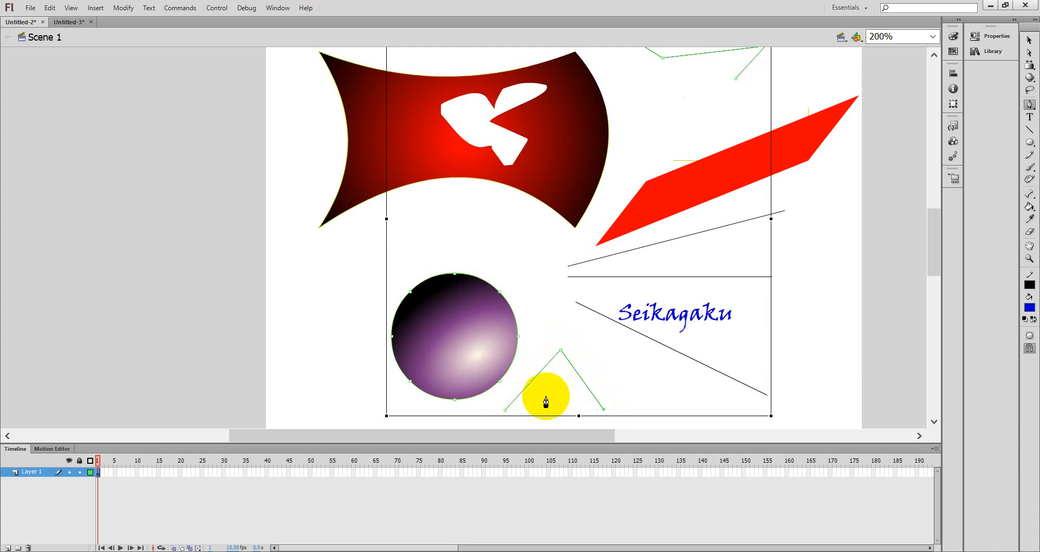
Extend the zigzag pen path with several crossing straight segments below the Seikagaku text and finish it
left_click(525, 376)
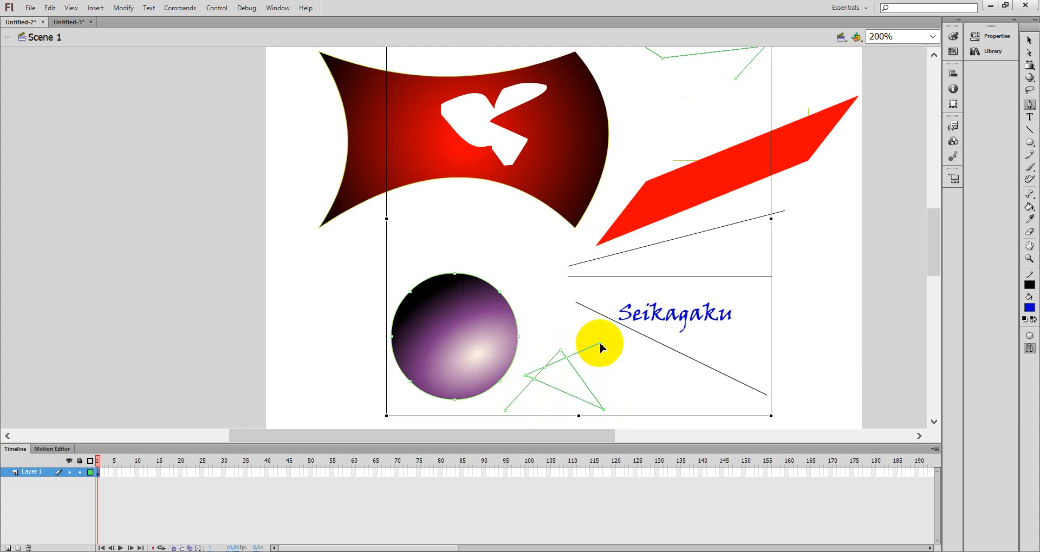
left_click(650, 375)
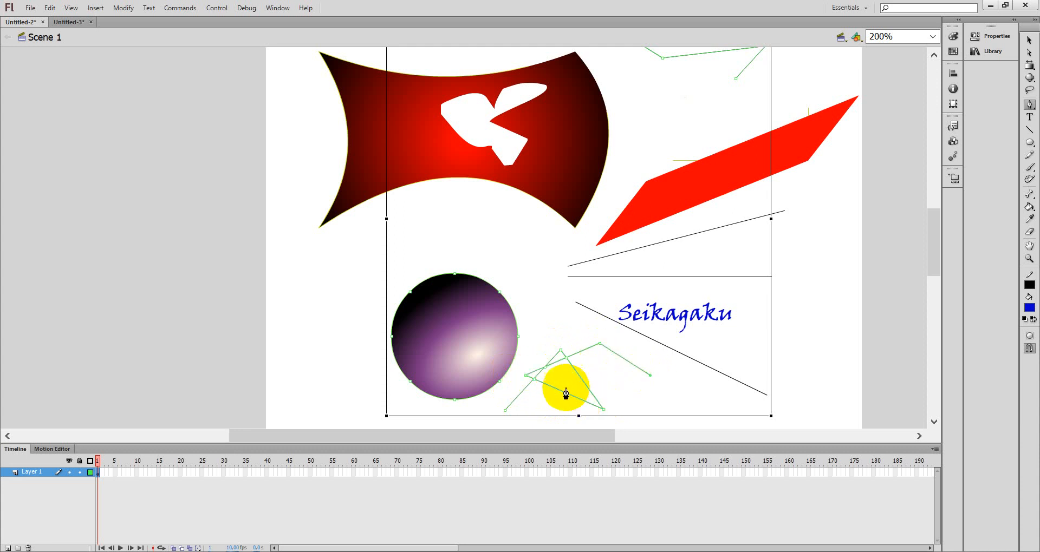
left_click_drag(528, 364, 575, 340)
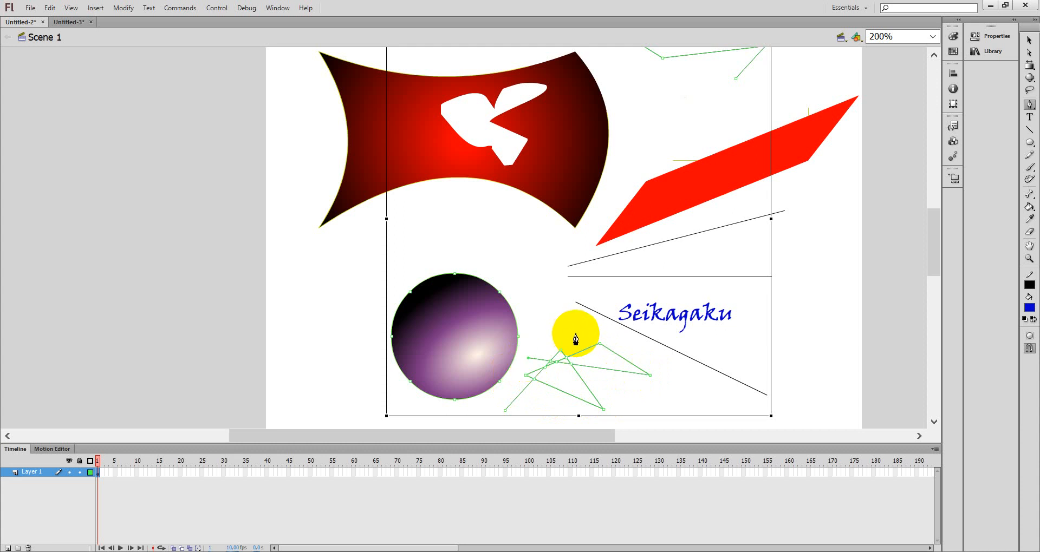
left_click(614, 392)
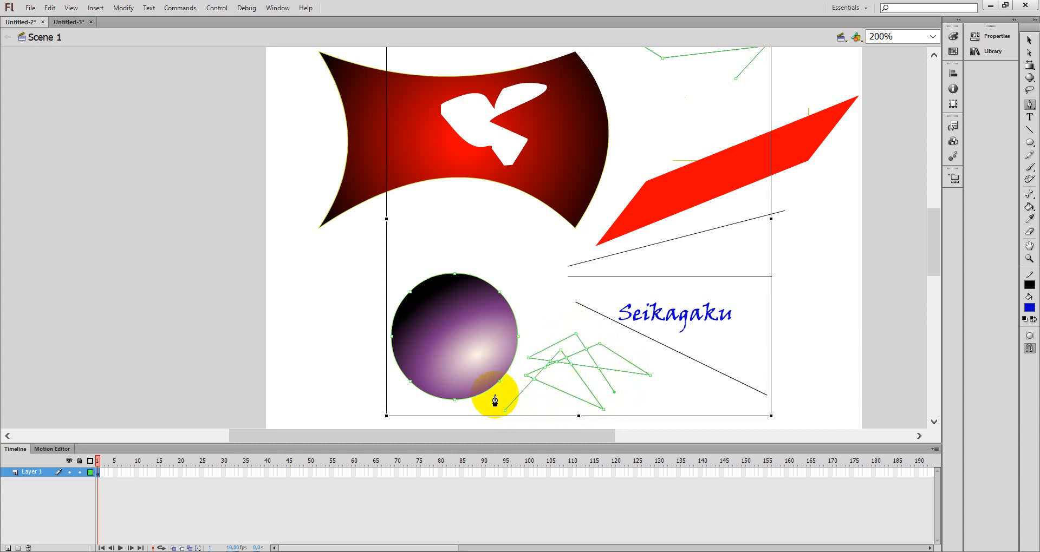
left_click(507, 392)
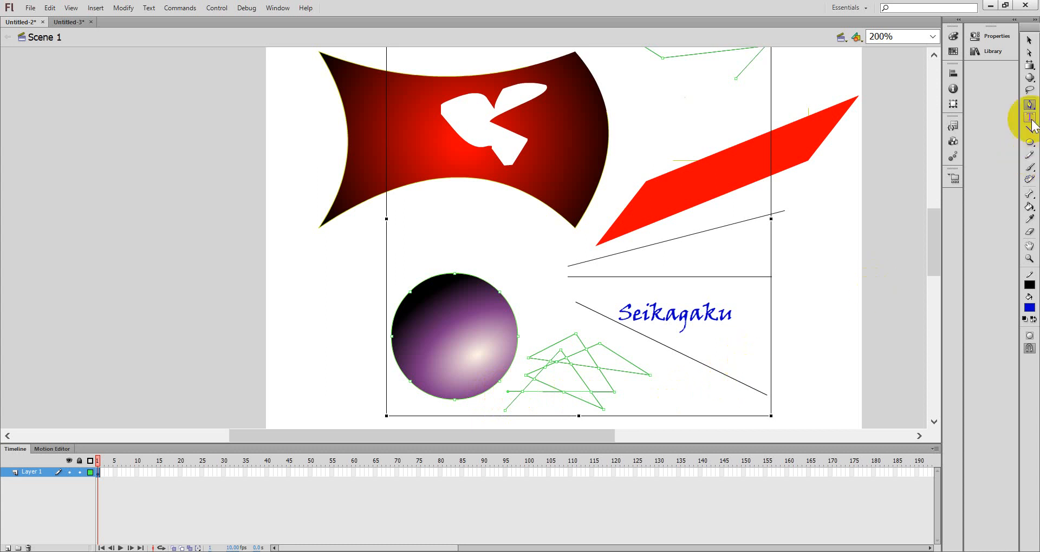
left_click(1029, 40)
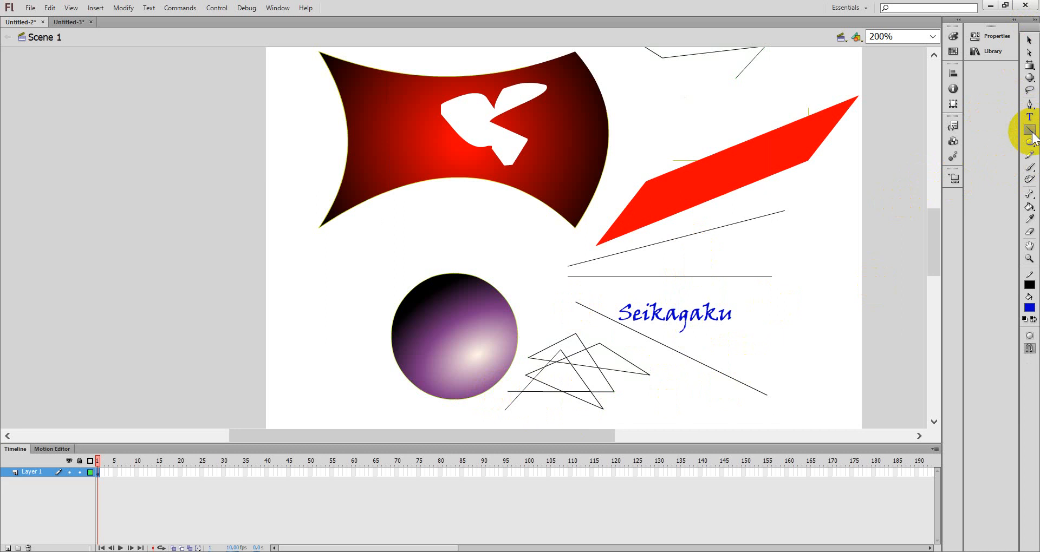
Draw three connected straight Line tool strokes between the red gradient shape and the purple sphere, ending at the stage's left side
left_click(1030, 130)
mouse_move(292, 281)
left_mouse_down()
mouse_move(390, 234)
mouse_move(424, 279)
mouse_move(290, 249)
left_mouse_up()
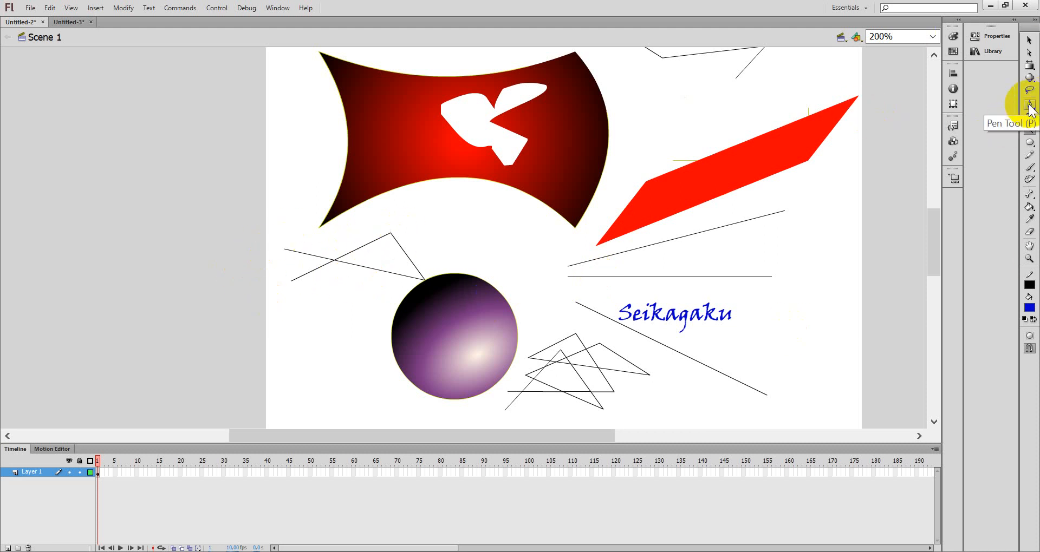
left_click(1030, 143)
mouse_move(1024, 142)
left_mouse_down()
mouse_move(987, 145)
mouse_move(963, 162)
mouse_move(1002, 165)
mouse_move(989, 181)
mouse_move(990, 166)
mouse_move(1018, 152)
left_mouse_up()
left_click(1029, 143)
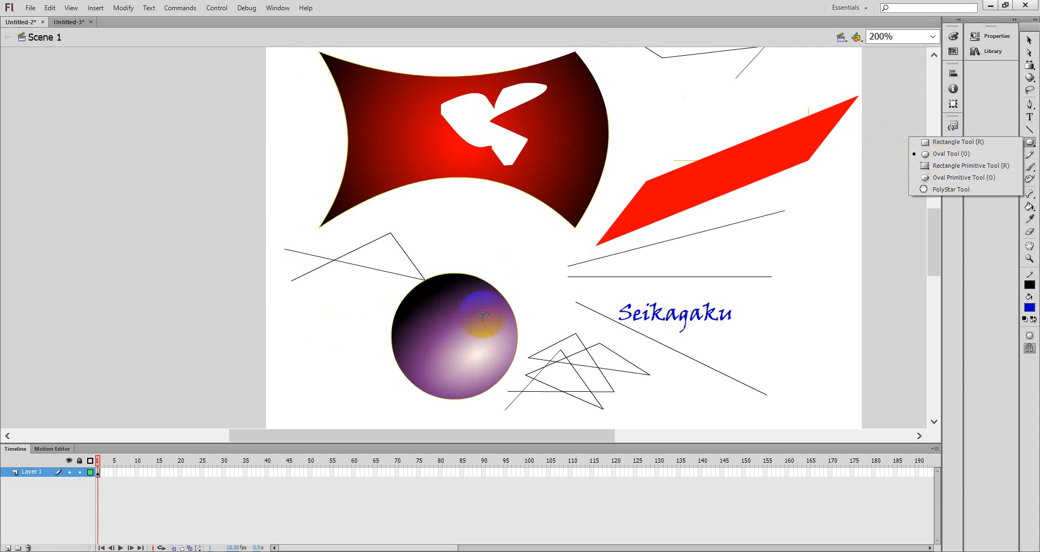
left_click(892, 270)
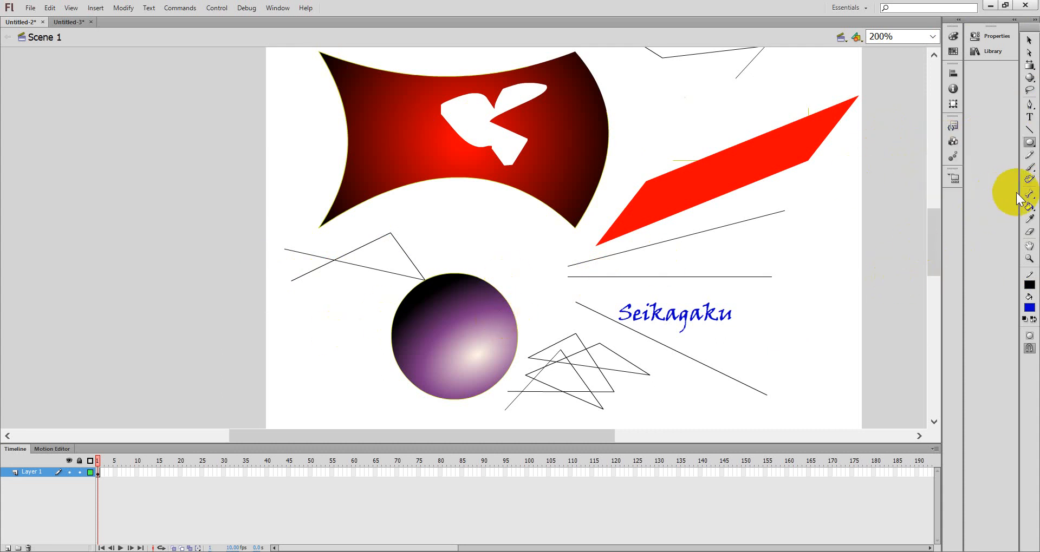
Sketch a short curve, a small circle and a wavy line with the Pencil tool left of the purple sphere
left_click(1030, 155)
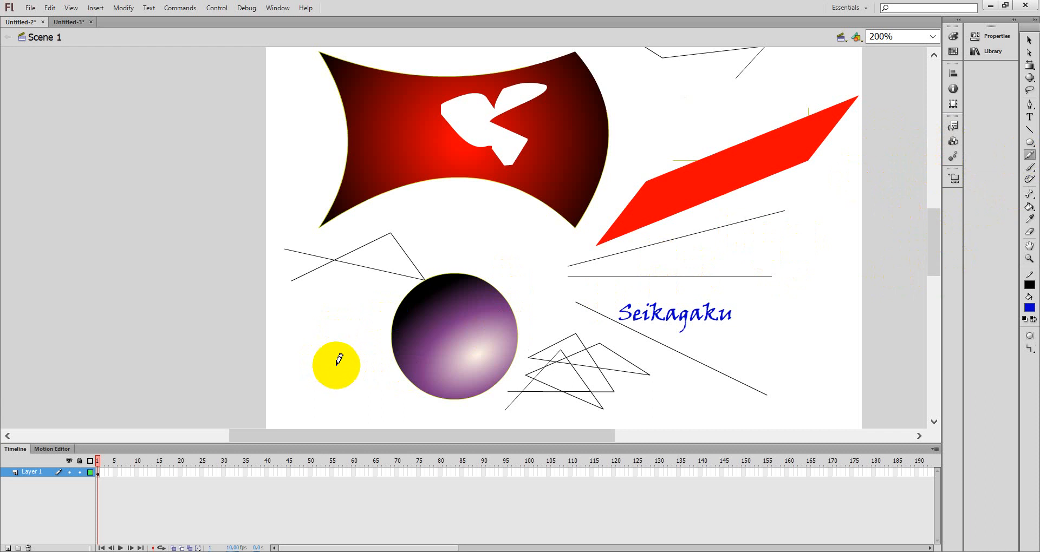
left_click_drag(337, 364, 311, 358)
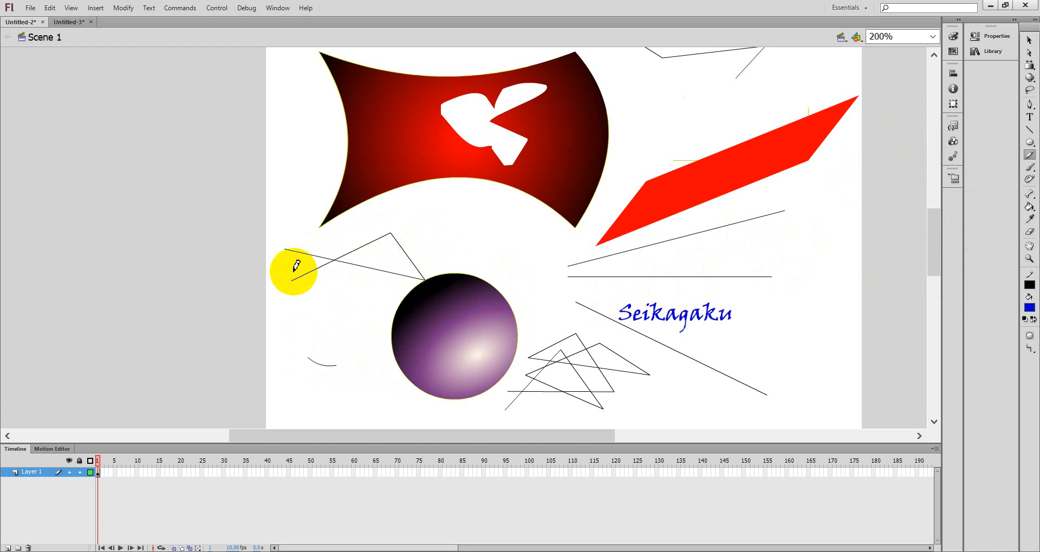
mouse_move(340, 346)
left_mouse_down()
mouse_move(301, 341)
mouse_move(304, 322)
mouse_move(331, 317)
mouse_move(339, 343)
left_mouse_up()
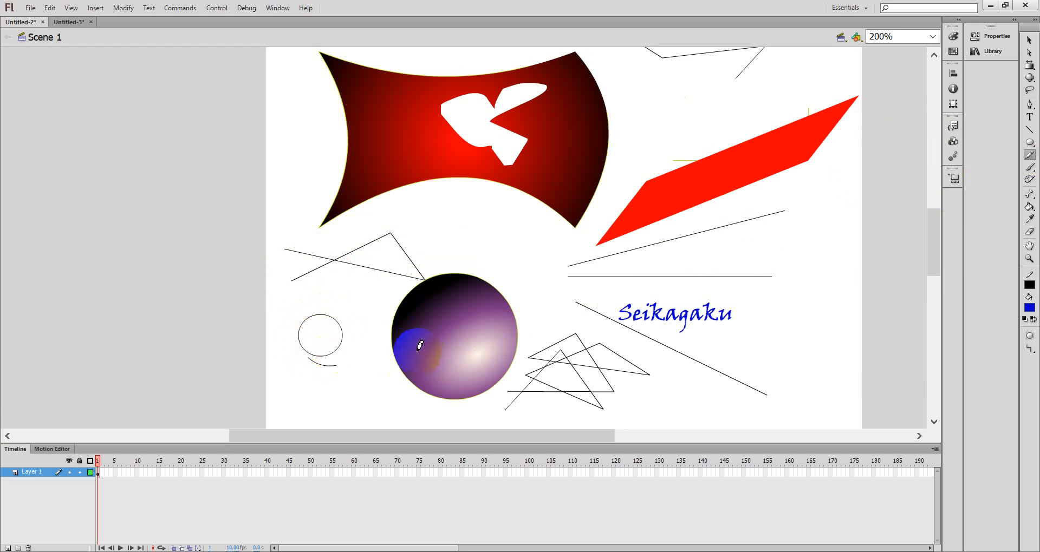
mouse_move(297, 407)
left_mouse_down()
mouse_move(324, 397)
mouse_move(387, 405)
left_mouse_up()
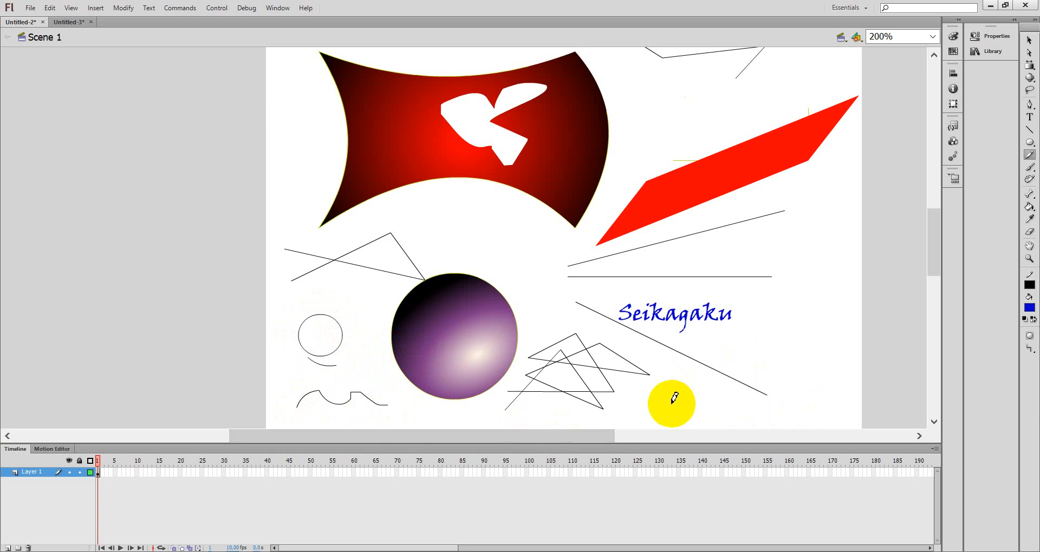
Sketch a wide arch below the Seikagaku text and a flower with an oval centre and petals beside the straight lines
mouse_move(672, 403)
left_mouse_down()
mouse_move(736, 335)
mouse_move(785, 343)
mouse_move(840, 389)
left_mouse_up()
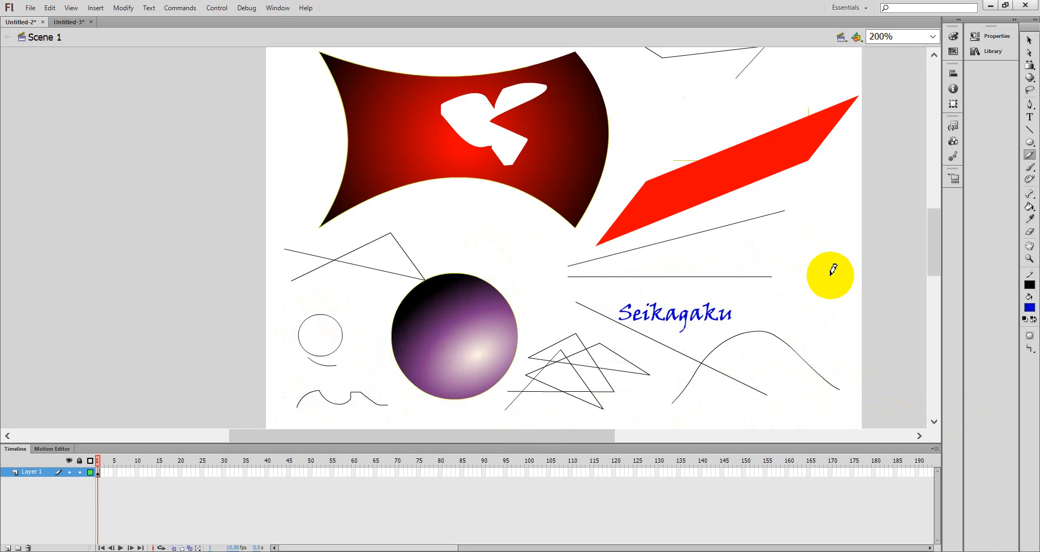
mouse_move(823, 267)
left_mouse_down()
mouse_move(791, 246)
mouse_move(808, 237)
mouse_move(822, 267)
left_mouse_up()
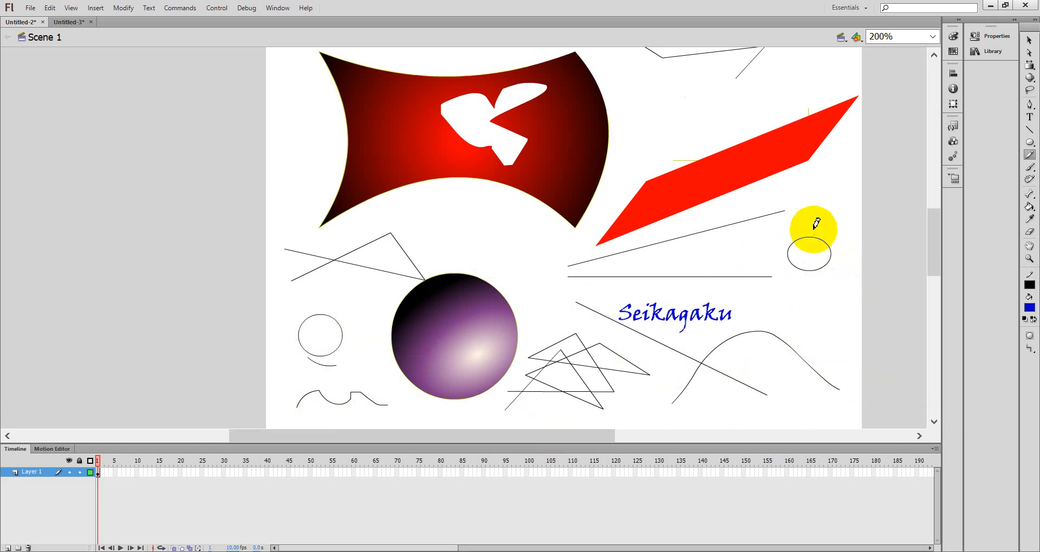
mouse_move(804, 233)
left_mouse_down()
mouse_move(803, 189)
mouse_move(831, 214)
mouse_move(851, 275)
mouse_move(829, 265)
mouse_move(841, 291)
mouse_move(809, 288)
mouse_move(808, 273)
mouse_move(766, 276)
mouse_move(785, 256)
mouse_move(769, 245)
mouse_move(784, 223)
mouse_move(803, 232)
left_mouse_up()
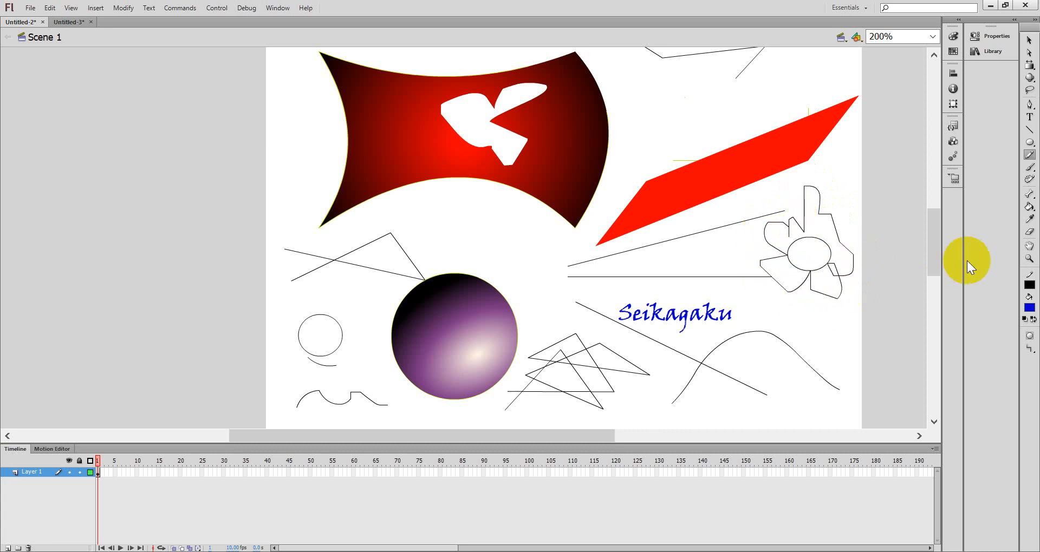
Paint three crossing blue strokes with the Brush tool between the red gradient shape and the purple sphere
left_click(1029, 169)
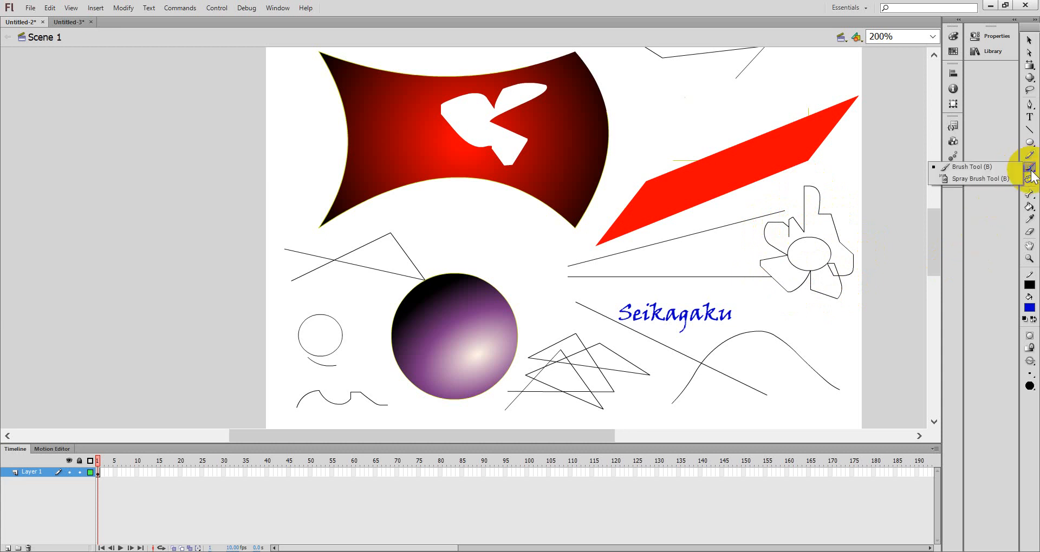
left_click(980, 167)
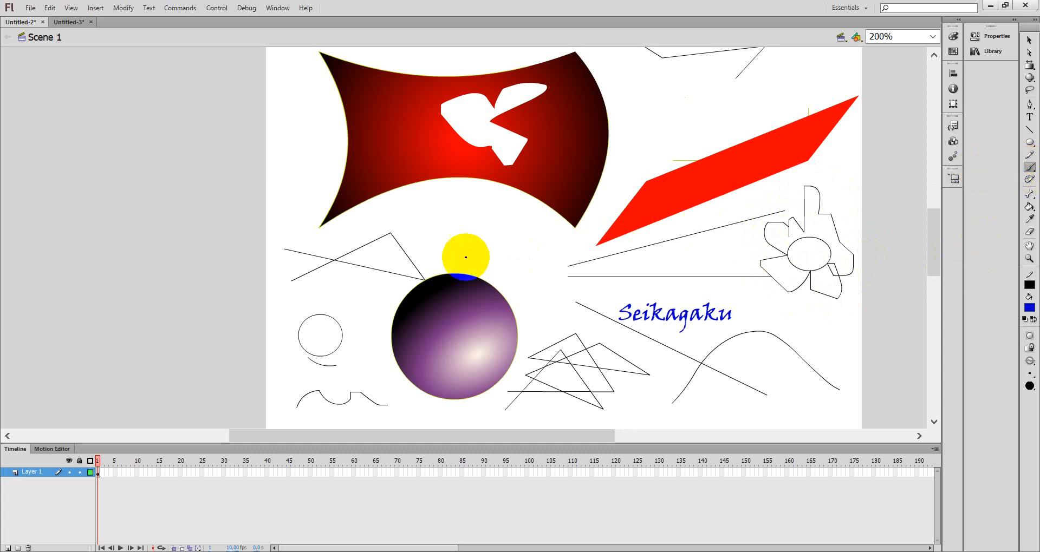
left_click_drag(462, 250, 538, 240)
mouse_move(527, 277)
left_mouse_down()
mouse_move(522, 237)
mouse_move(453, 230)
mouse_move(436, 216)
left_mouse_up()
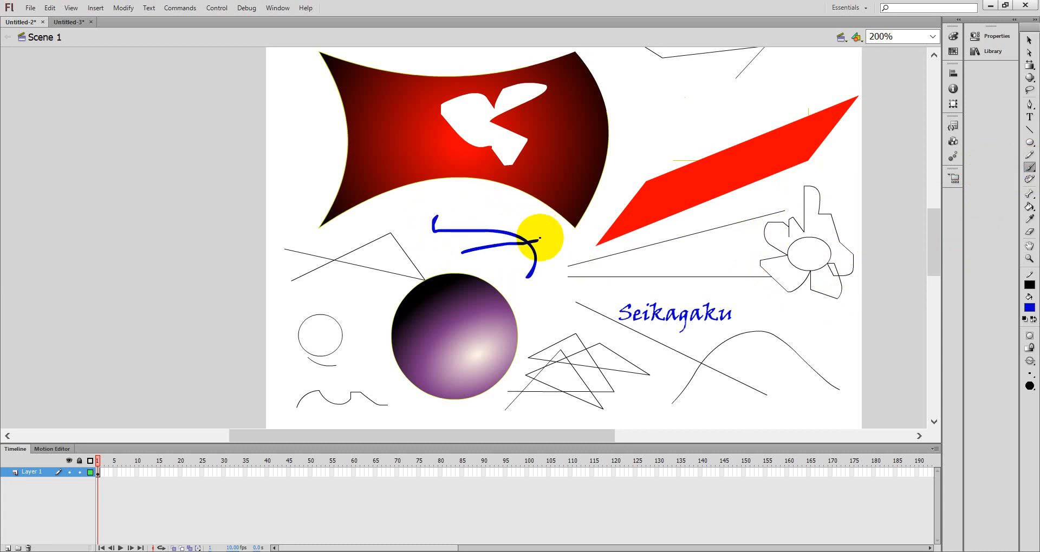
left_click_drag(515, 186, 496, 275)
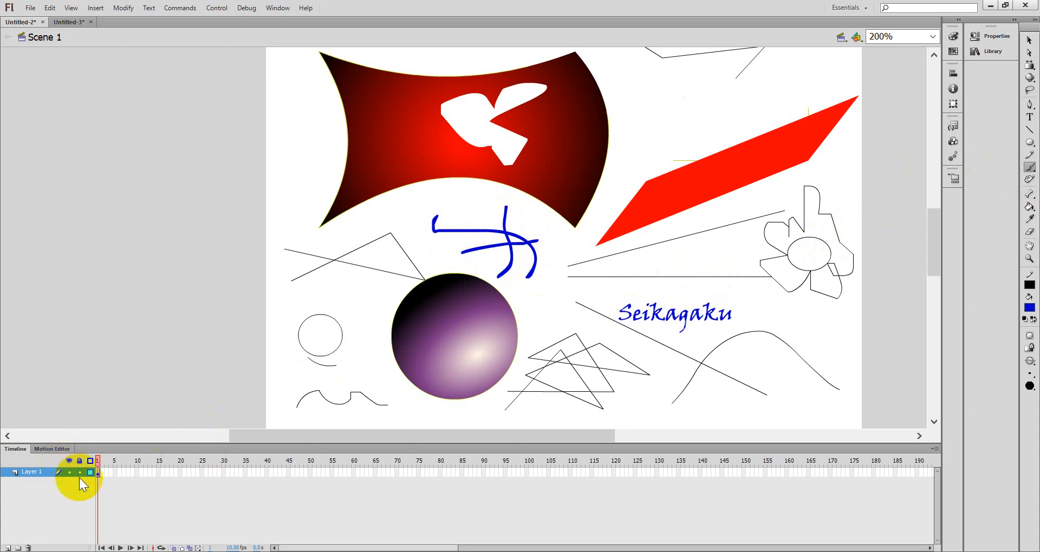
Insert a keyframe at frame 5 of Layer 1 and delete all the artwork on it
left_click(115, 475)
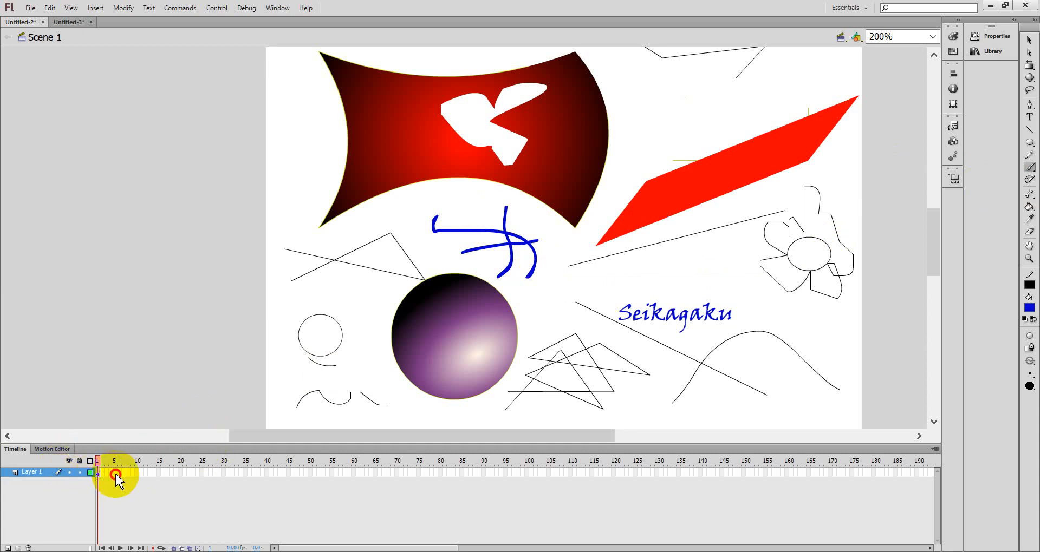
right_click(116, 475)
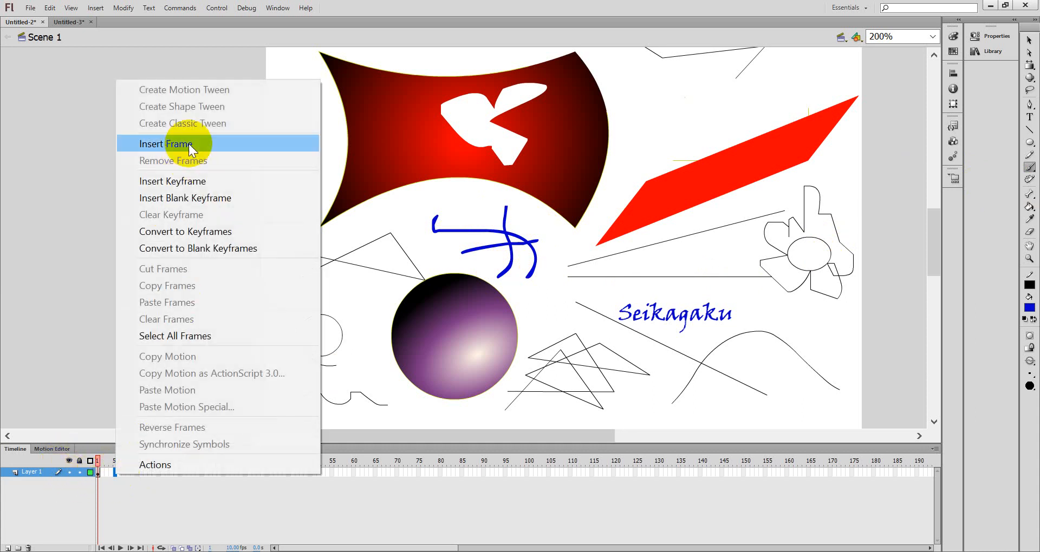
left_click(193, 183)
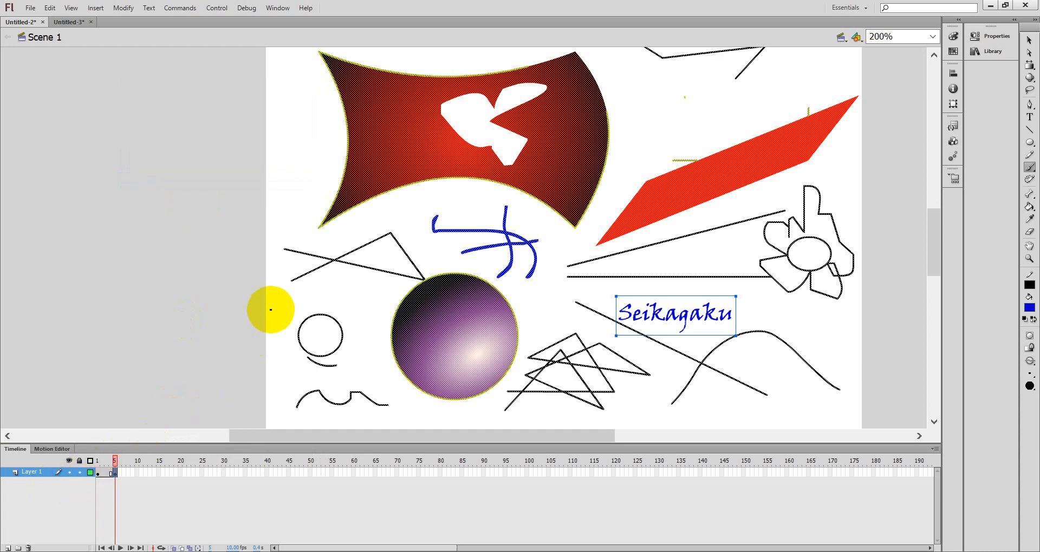
key("Delete")
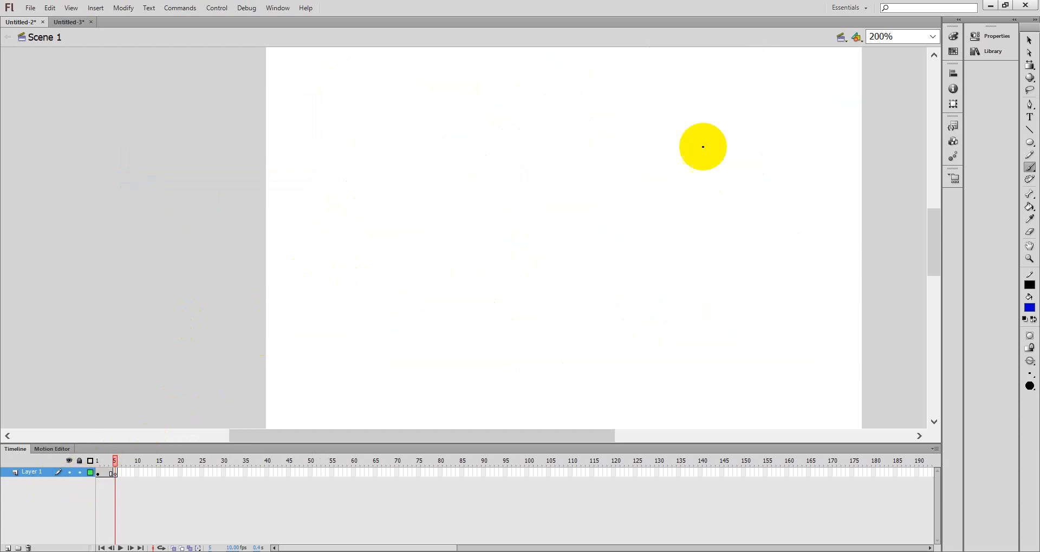
Fill the empty stage with a Deco tool pattern using the Vine Fill drawing effect with the default leaf and flower shapes
left_click(1030, 183)
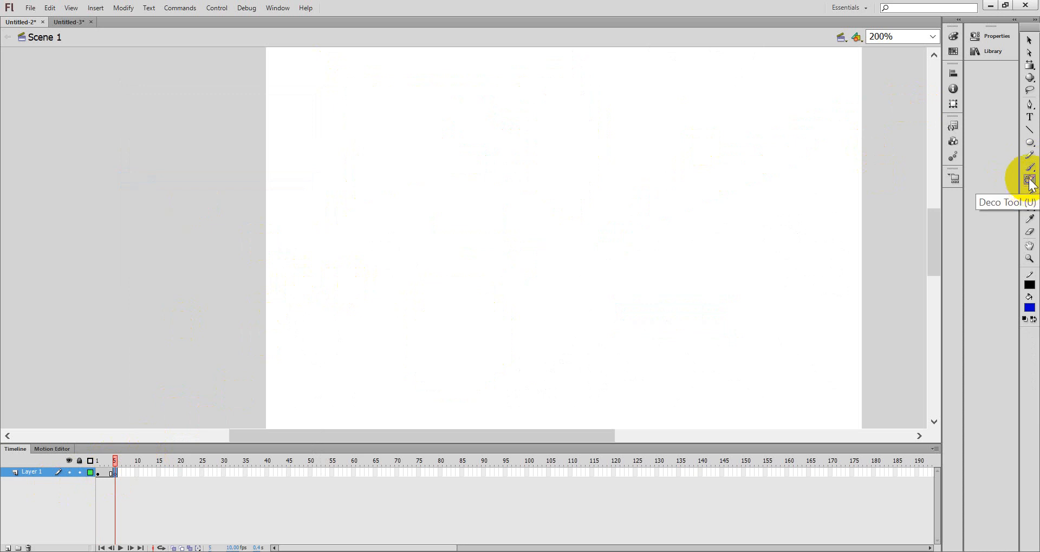
left_click(1006, 38)
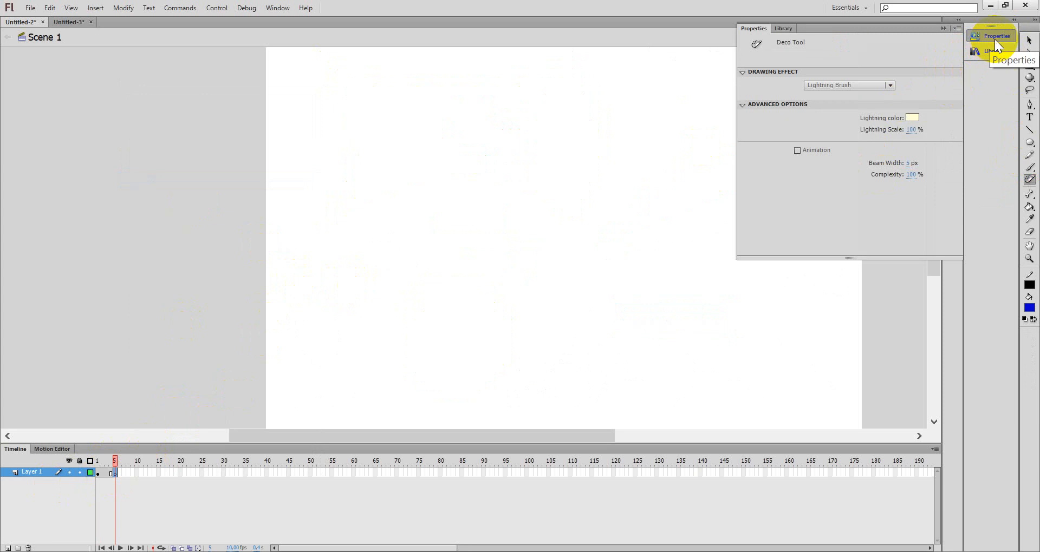
left_click(845, 85)
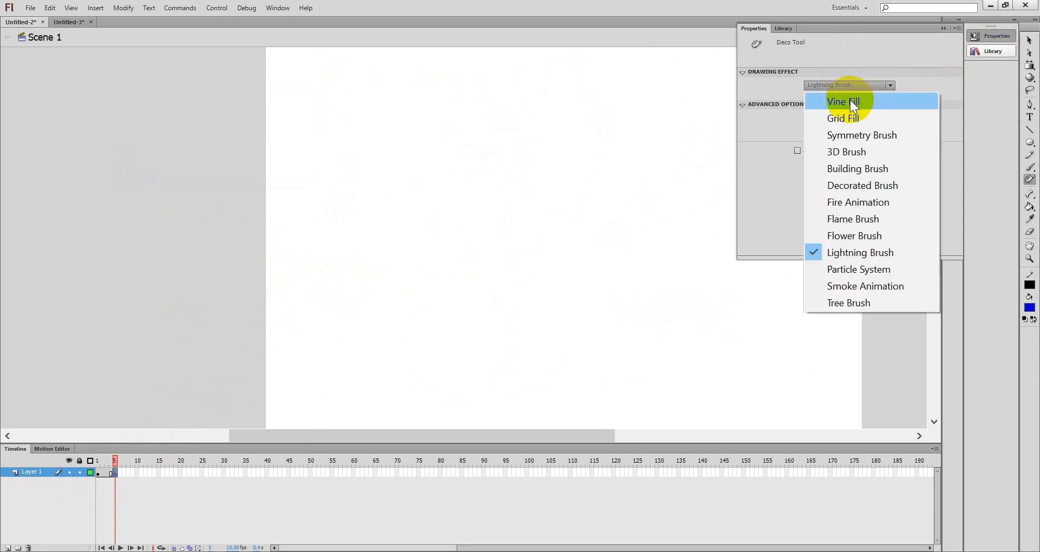
left_click(879, 102)
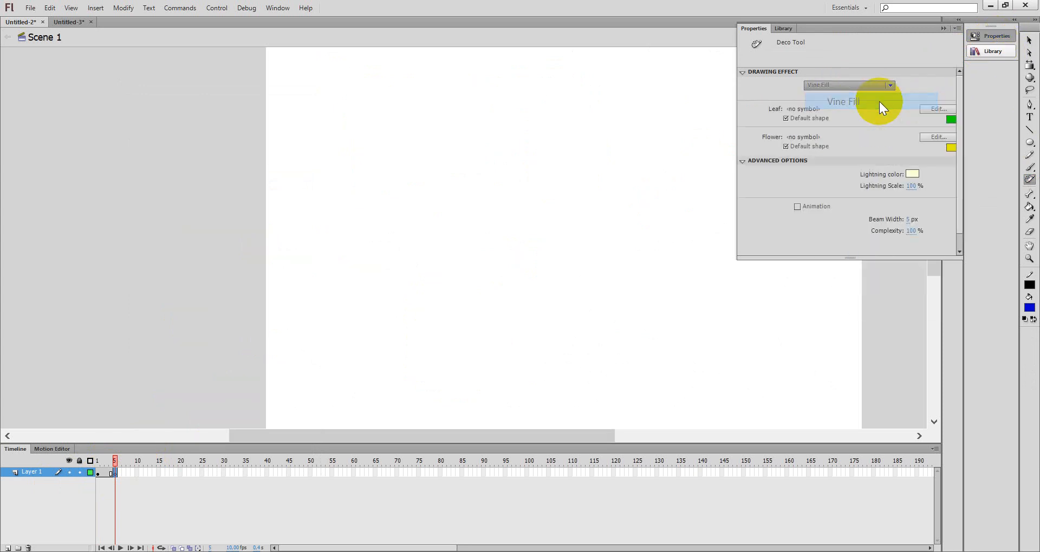
left_click(286, 73)
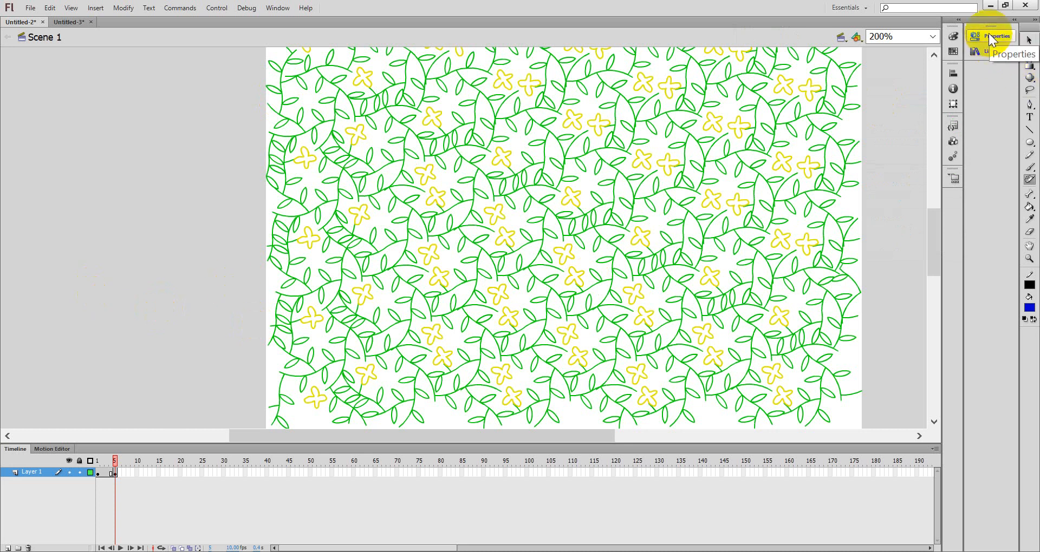
Clear the vine pattern and fill the stage with the Deco tool's Grid Fill effect using the default black tiles
key("ctrl+a")
key("Delete")
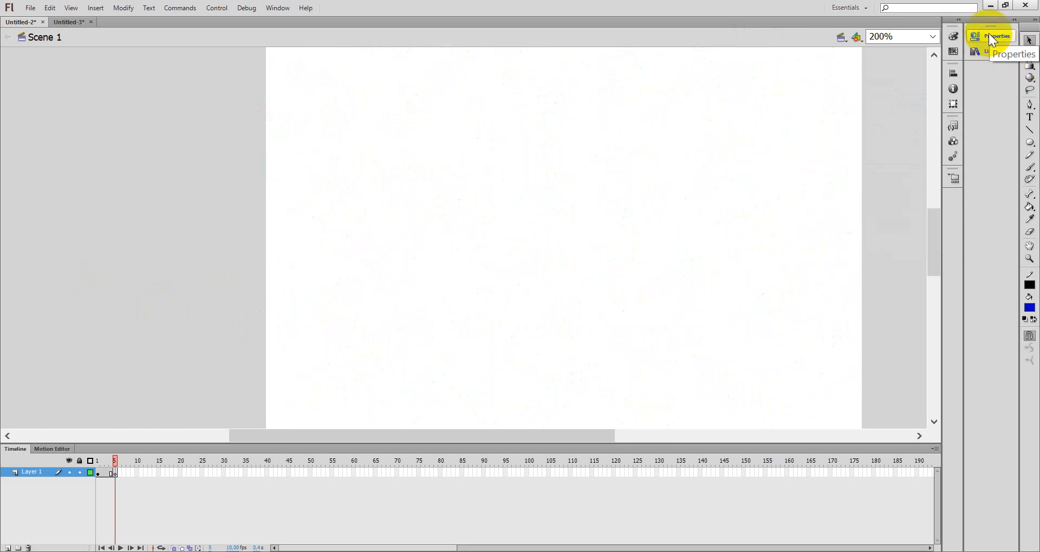
left_click(978, 34)
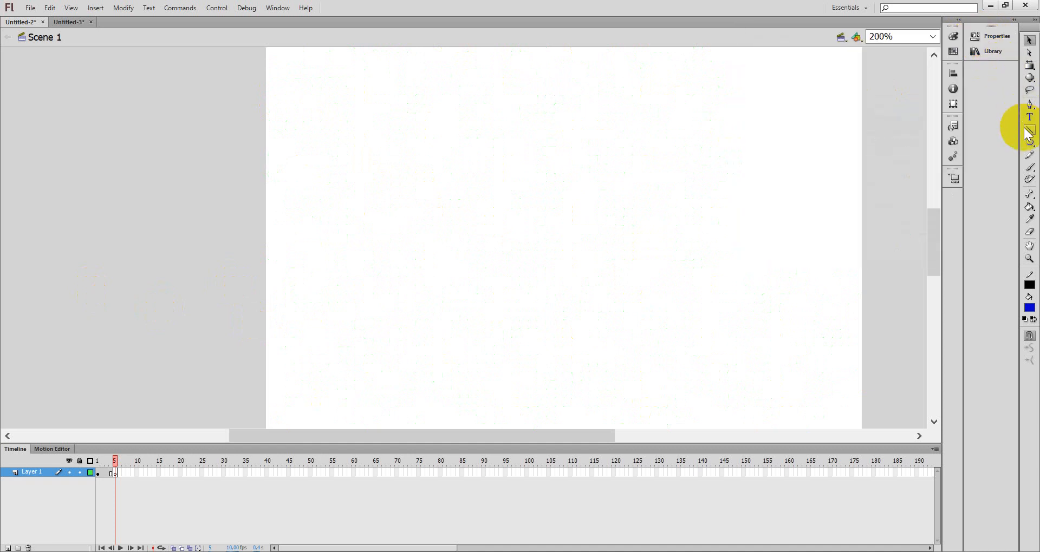
left_click(1030, 180)
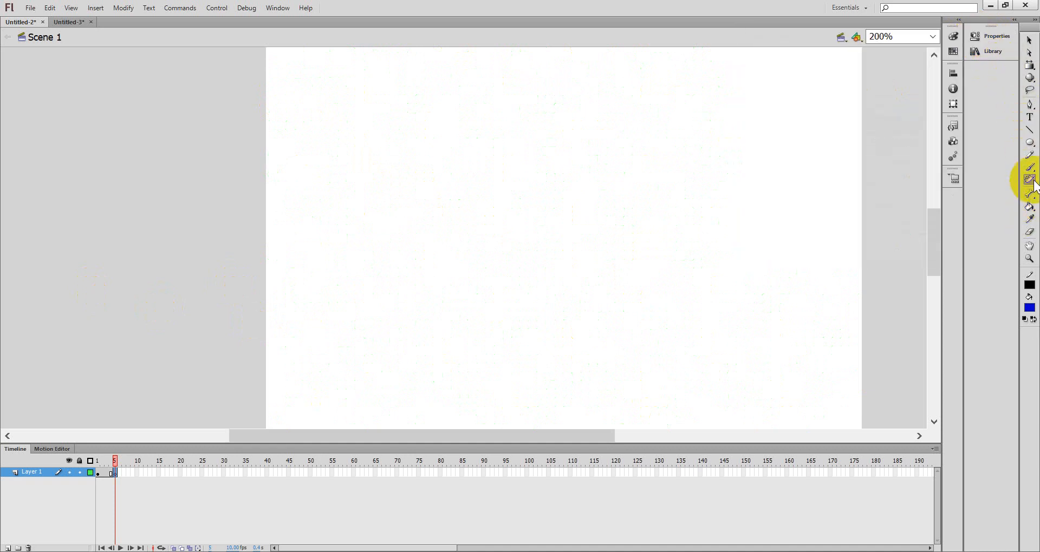
left_click(989, 36)
left_click(852, 87)
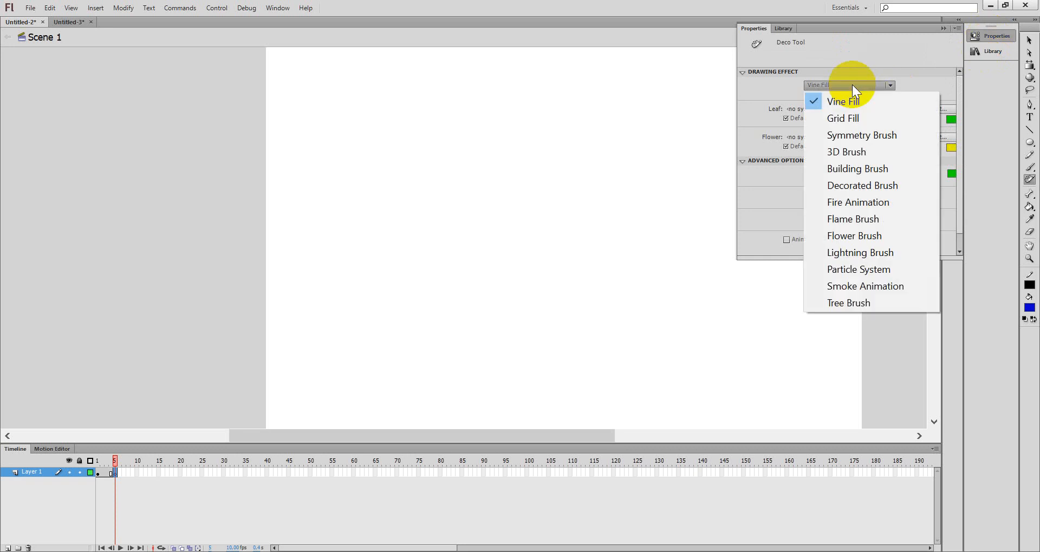
left_click(845, 119)
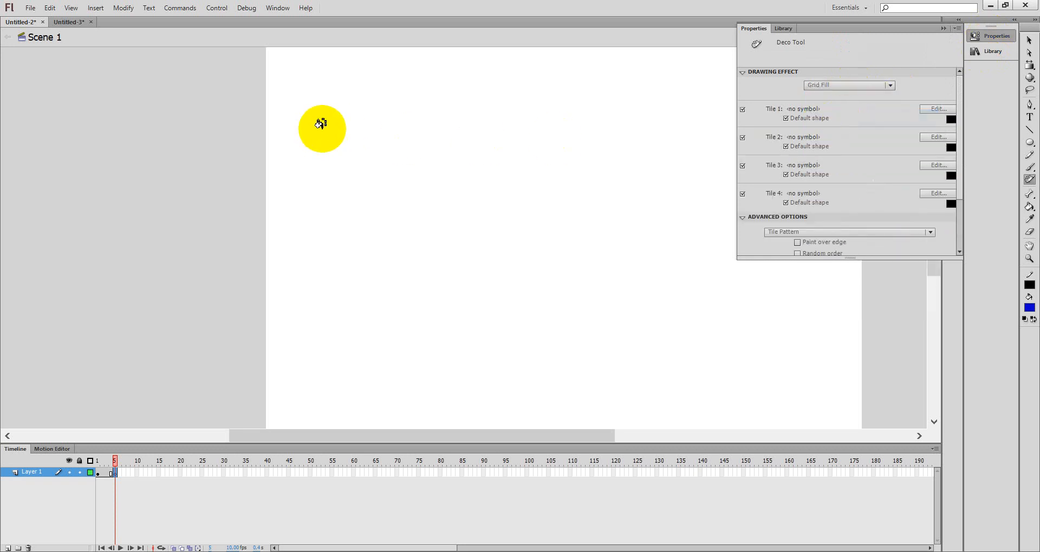
left_click(293, 87)
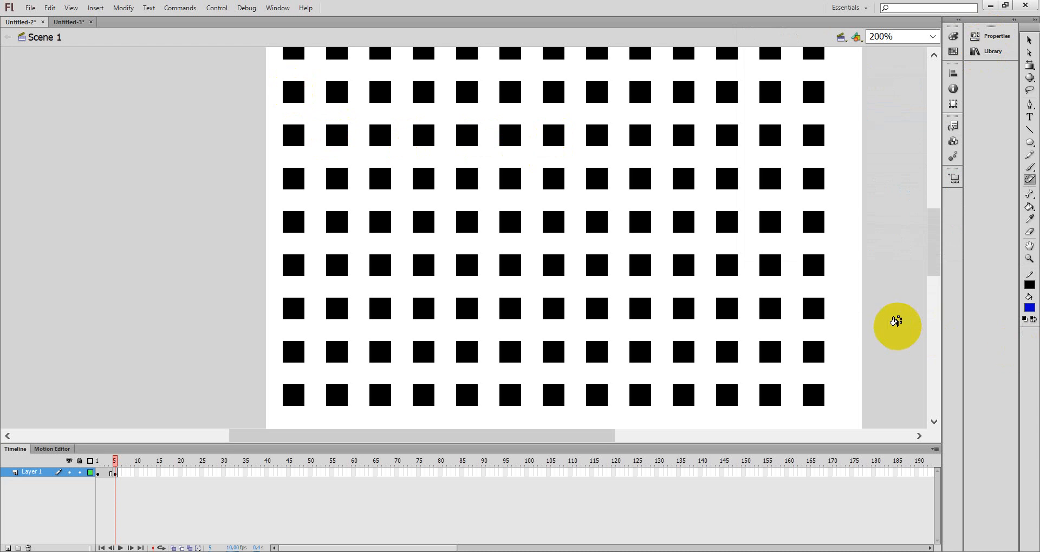
mouse_move(936, 268)
left_mouse_down()
mouse_move(935, 250)
mouse_move(936, 279)
left_mouse_up()
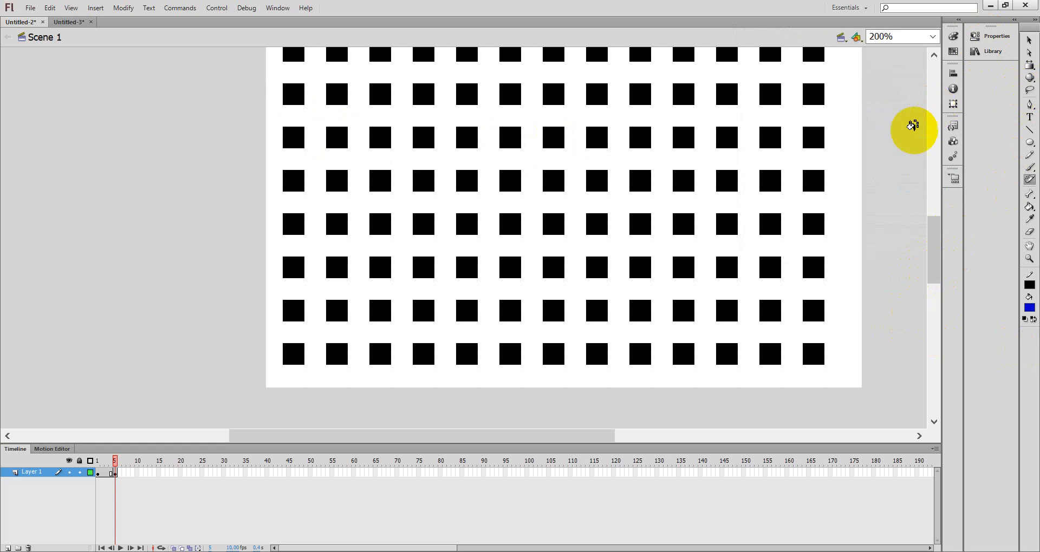
Delete the grid of black tiles and set the Deco tool's drawing effect to Building Brush
left_click(680, 214)
key("ctrl+a")
key("Delete")
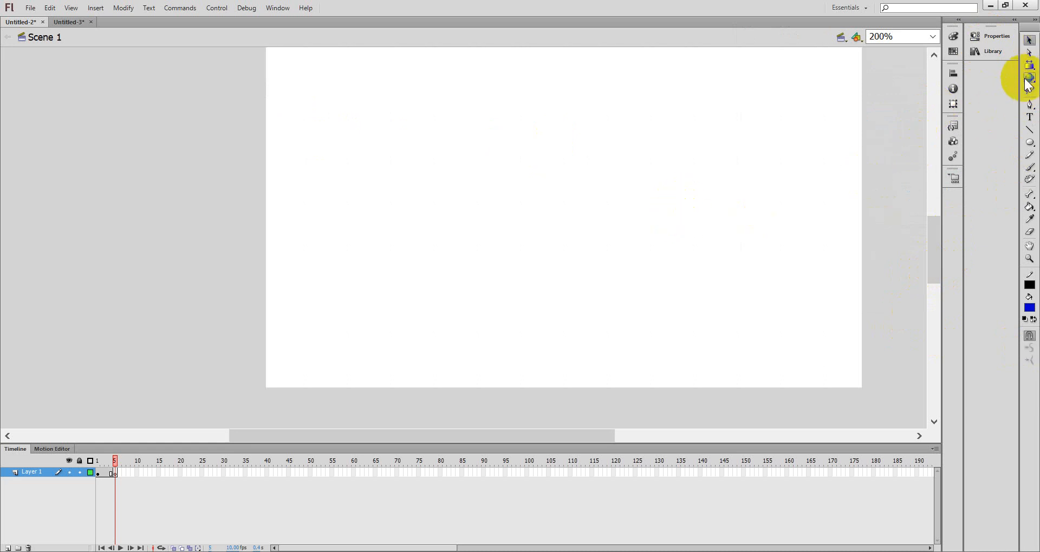
left_click(1031, 179)
left_click(992, 37)
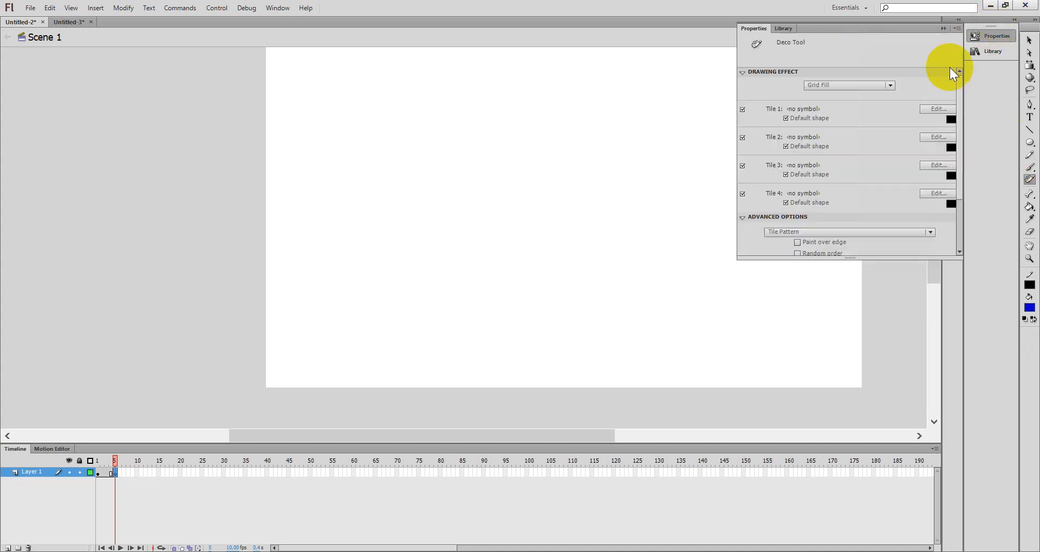
left_click(856, 83)
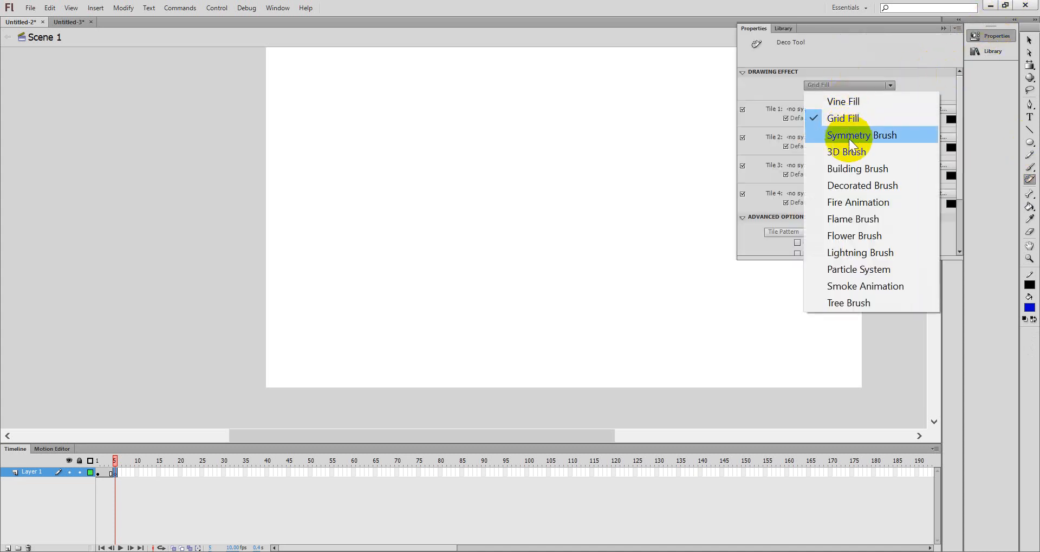
left_click(857, 168)
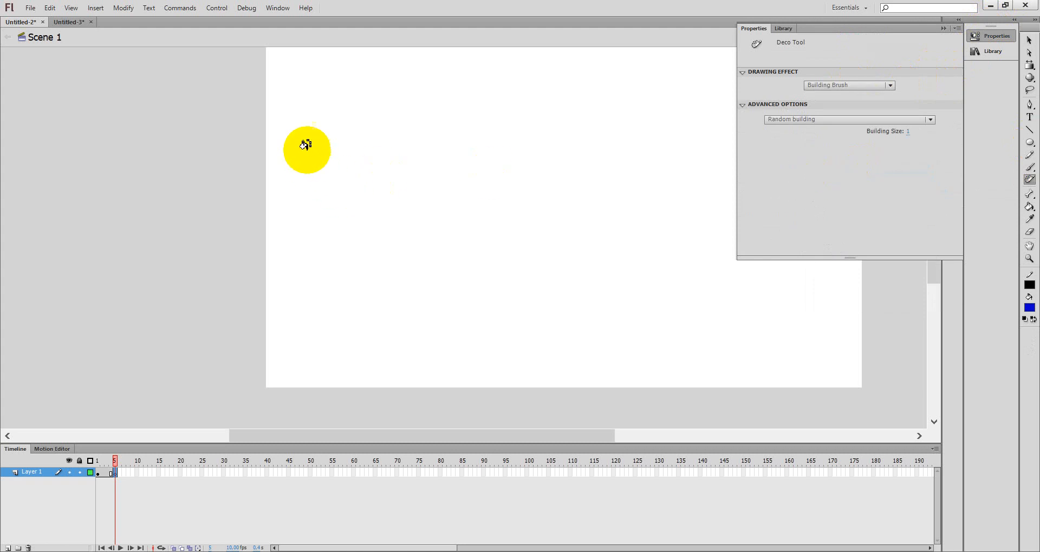
left_click(302, 123)
left_click(319, 224)
left_click_drag(320, 226, 341, 336)
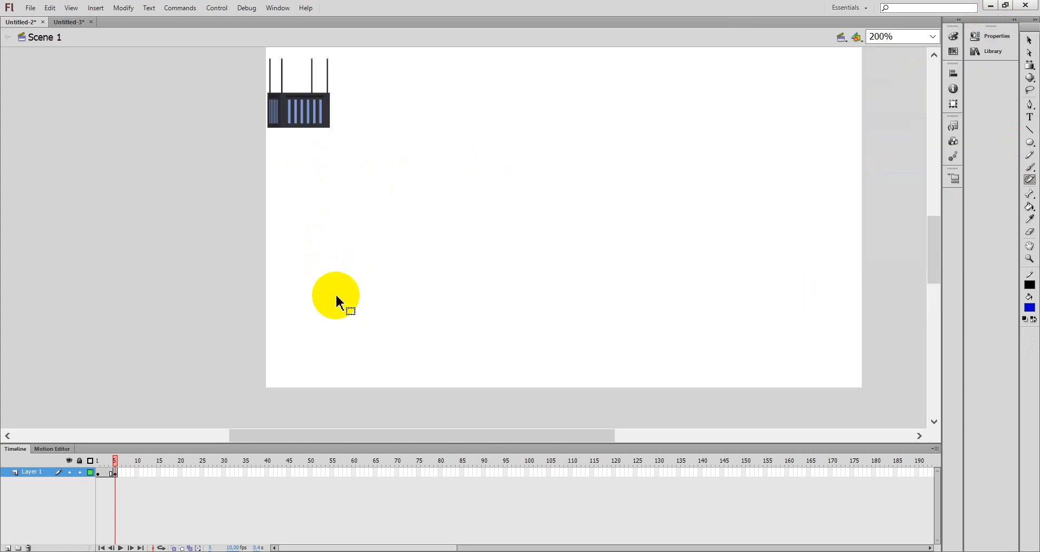
key("ctrl+z")
Paint four tall random buildings side by side across the left half of the stage, each drawn upward from its base
left_click(316, 347)
left_click_drag(315, 347, 313, 227)
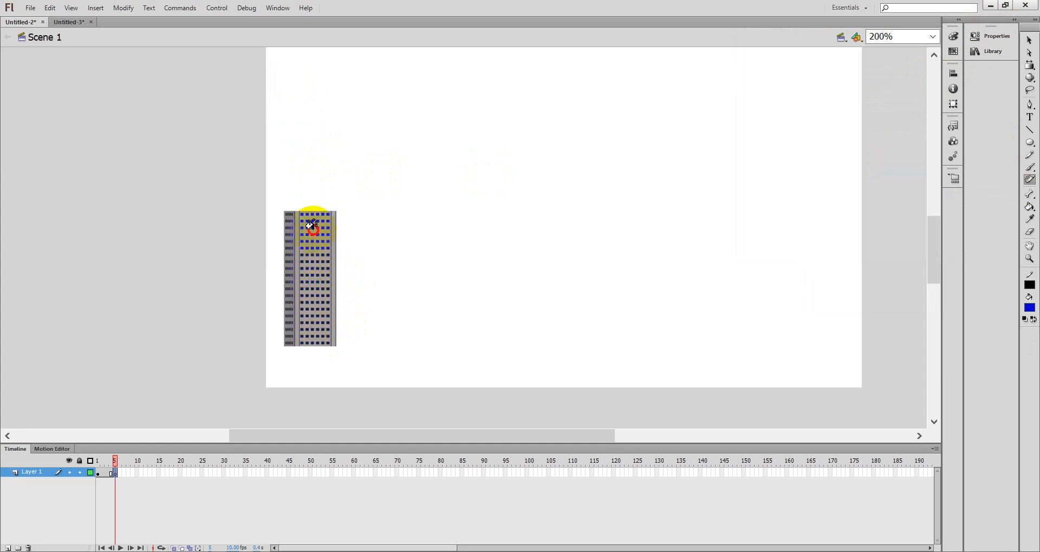
left_click_drag(314, 222, 314, 222)
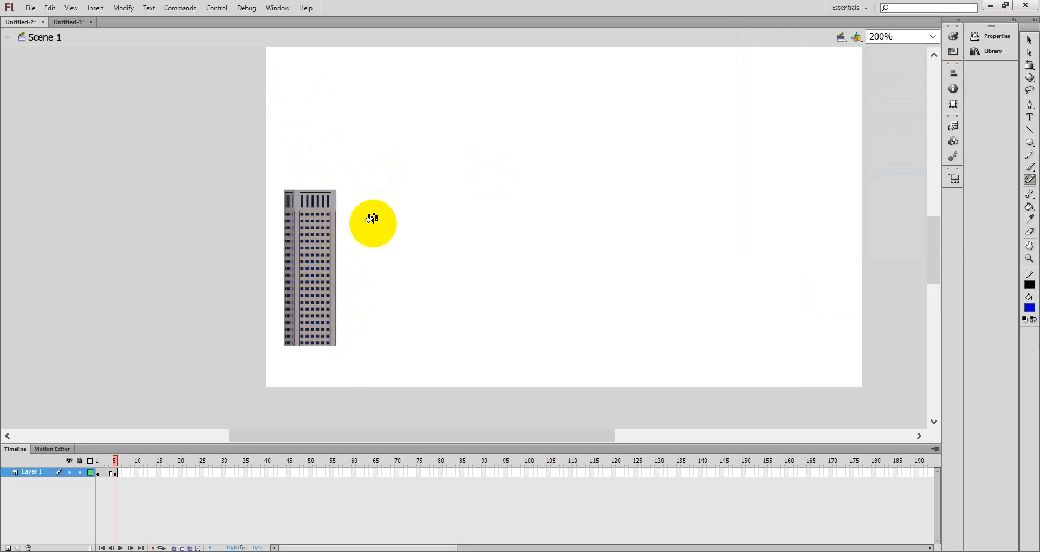
left_click(392, 349)
left_click_drag(393, 349, 385, 184)
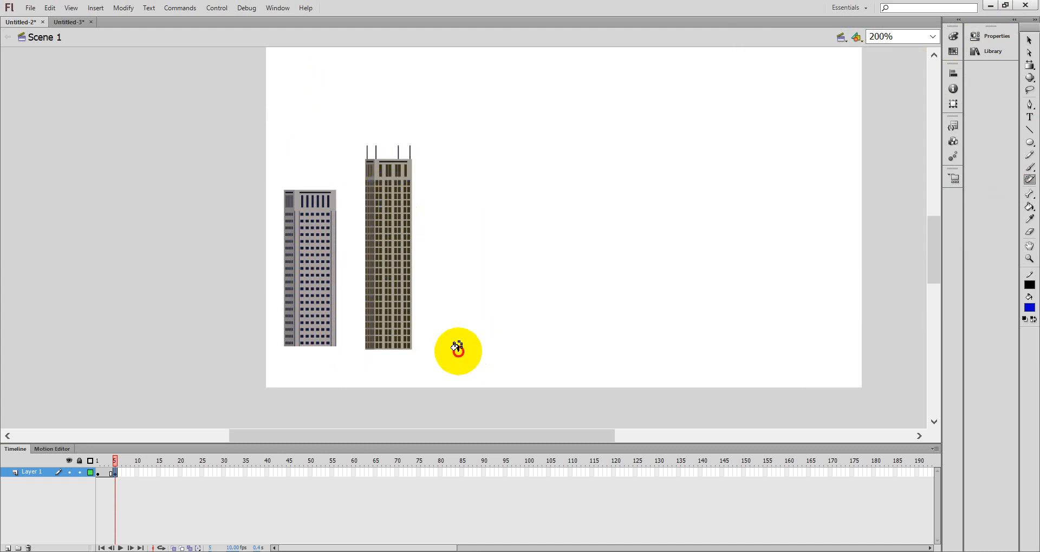
left_click_drag(457, 348, 465, 165)
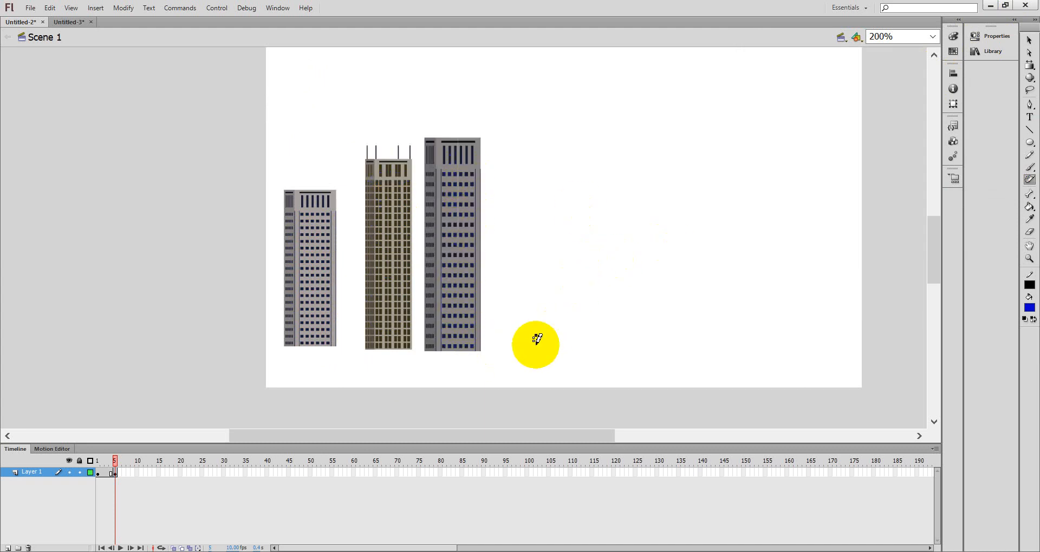
left_click_drag(529, 341, 529, 204)
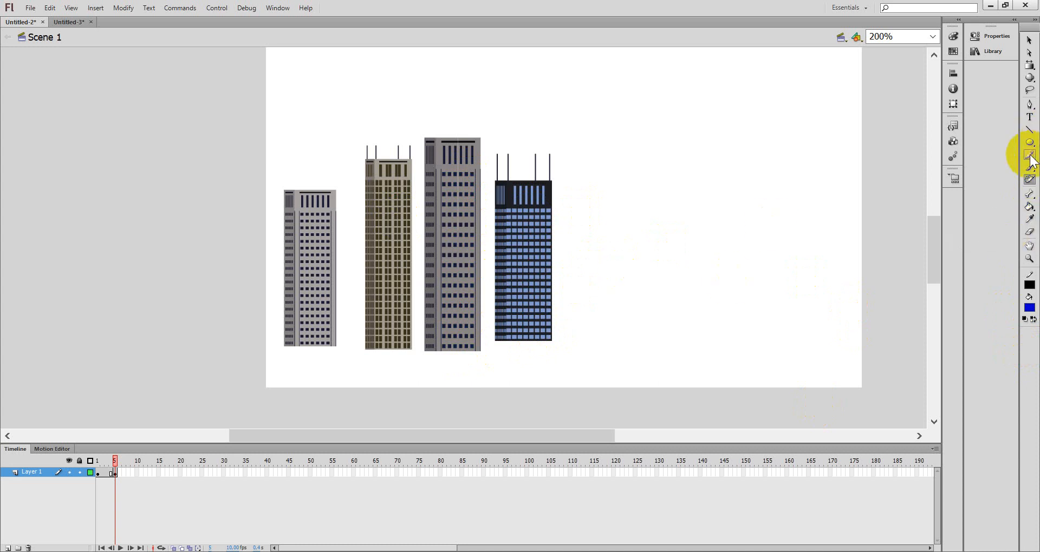
Draw a wide blue rectangle with a black outline beside the fourth building and delete its fill, keeping the outline
left_click_drag(1030, 143, 929, 142)
left_click_drag(629, 113, 839, 238)
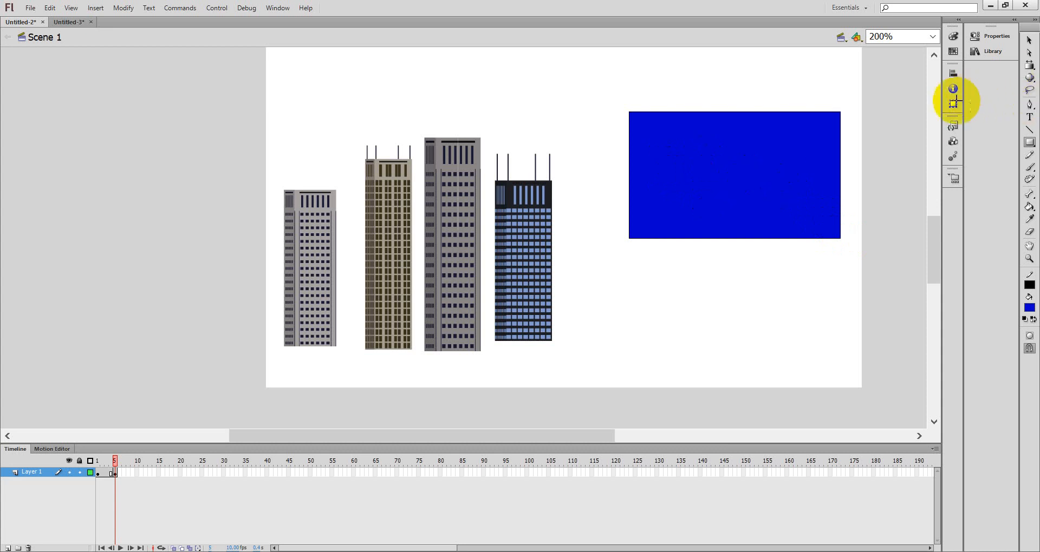
left_click(1029, 40)
left_click(729, 189)
key("Delete")
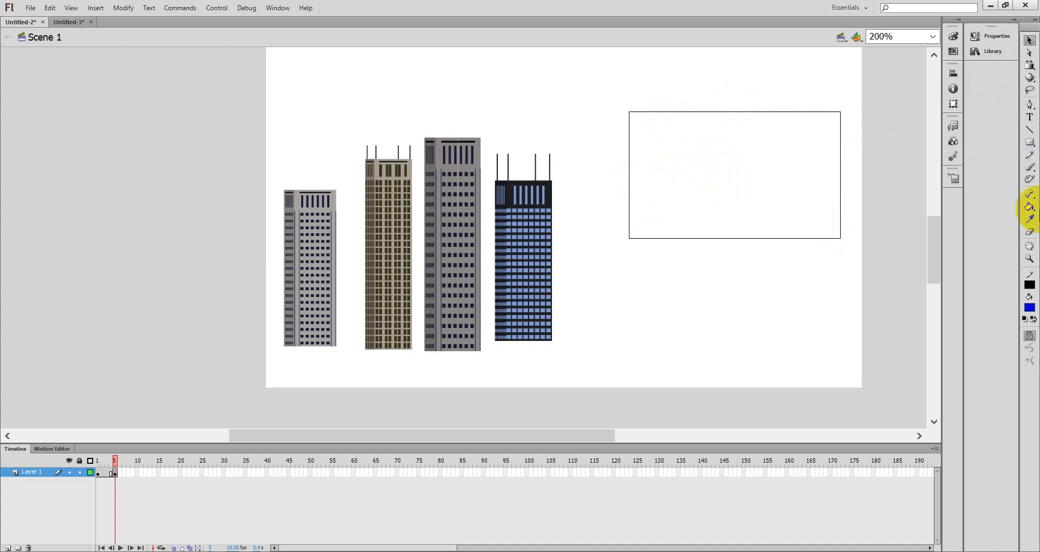
Fill the empty rectangle outline with bright green using the Paint Bucket tool
left_click(1031, 208)
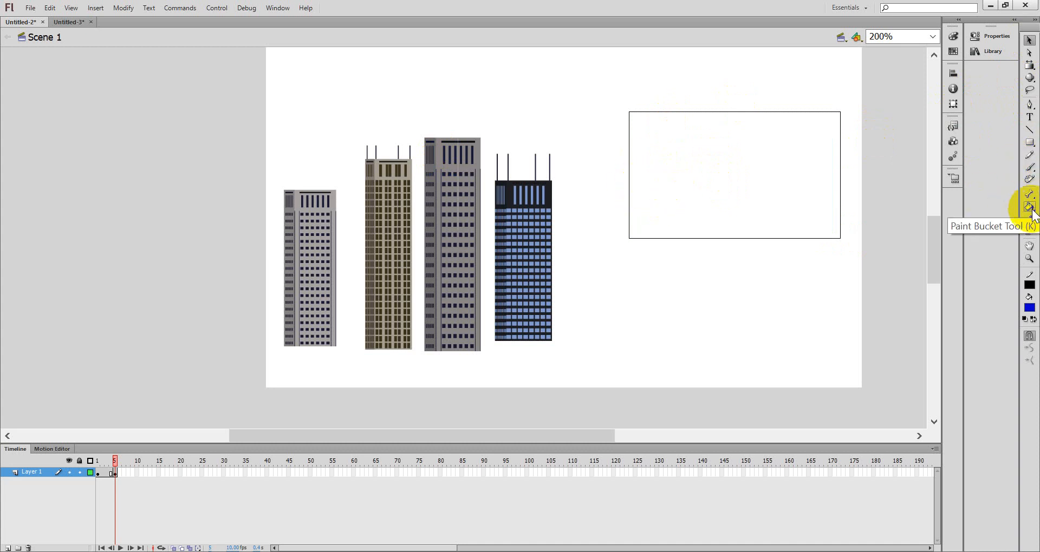
left_click(1032, 210)
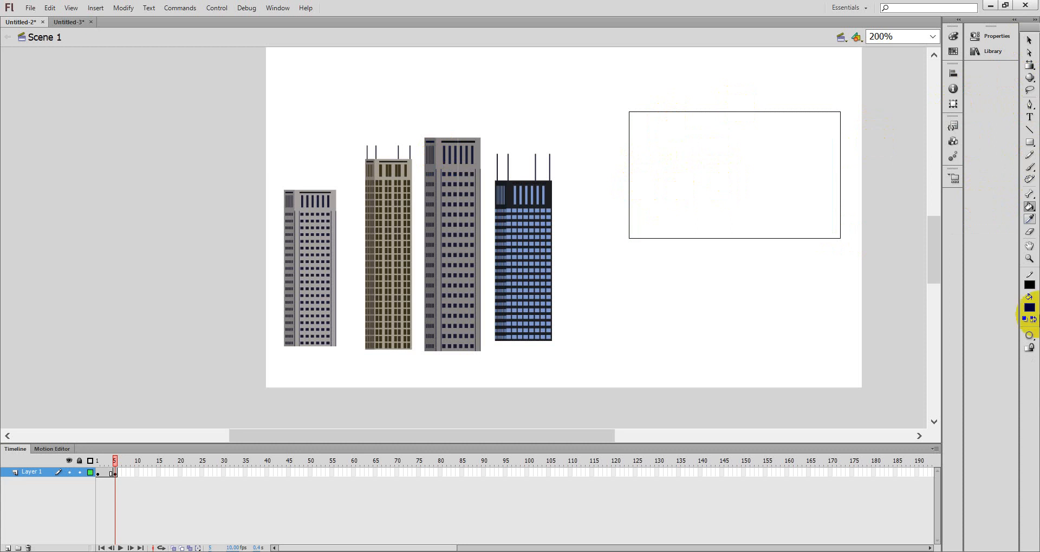
left_click(1032, 320)
left_click(1029, 307)
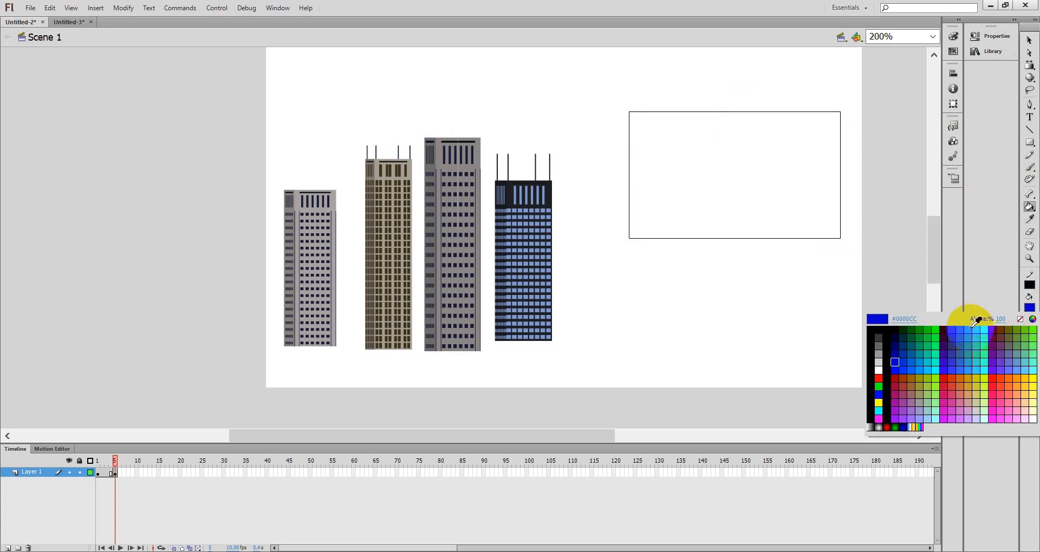
left_click(984, 351)
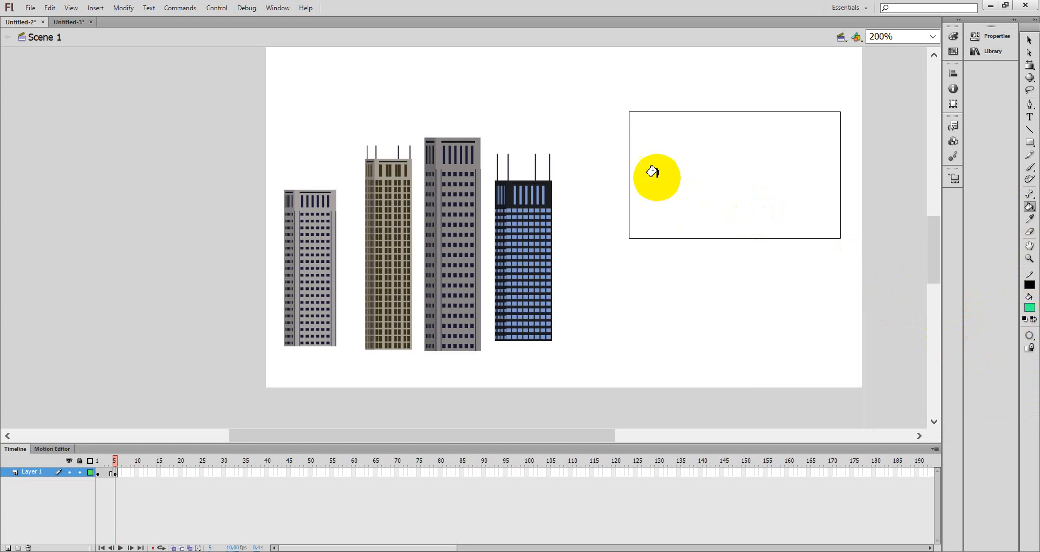
left_click(690, 174)
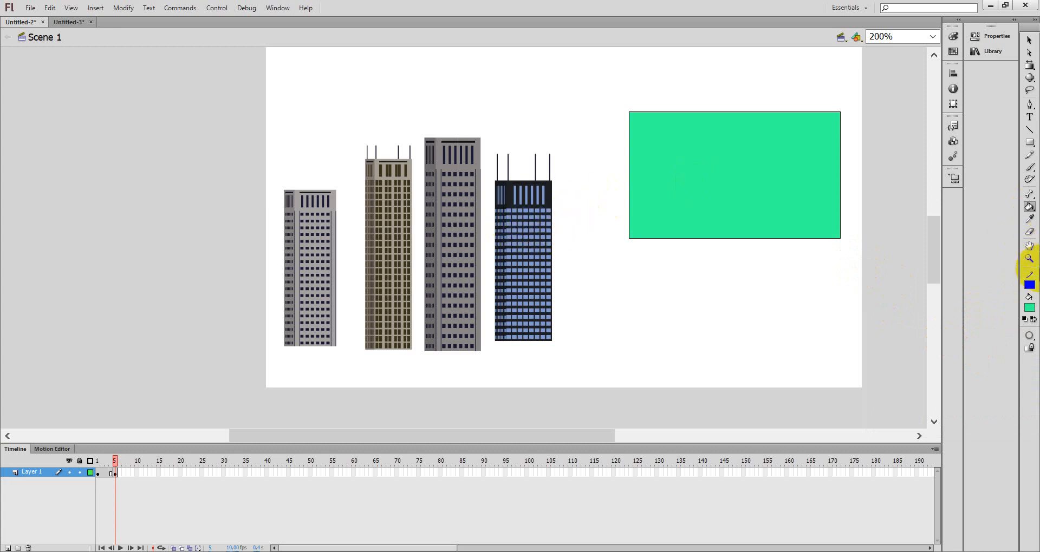
Sample the grey wall colour of the third building with the Eyedropper and fill the rectangle with it
left_click(1030, 221)
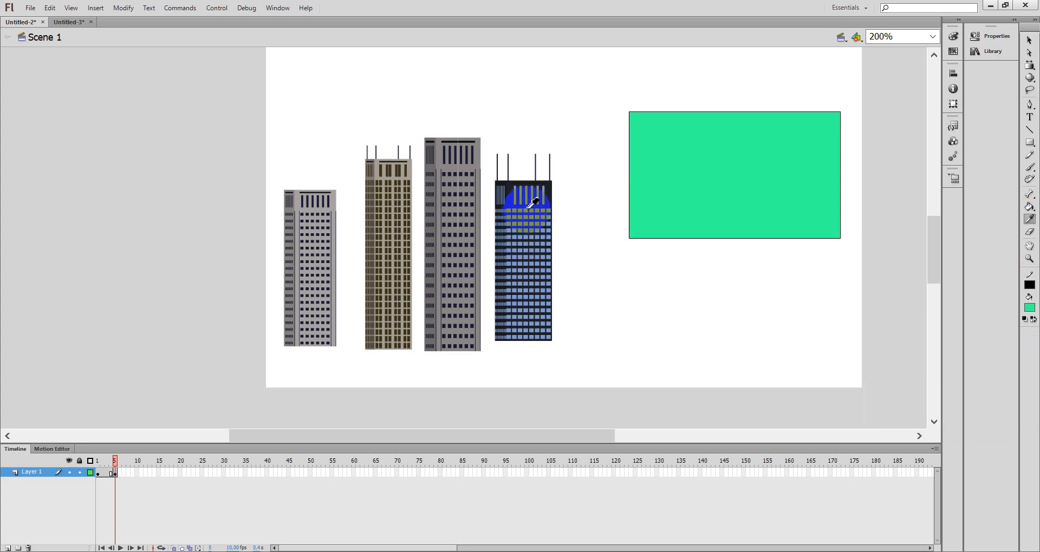
left_click(530, 204)
left_click(932, 36)
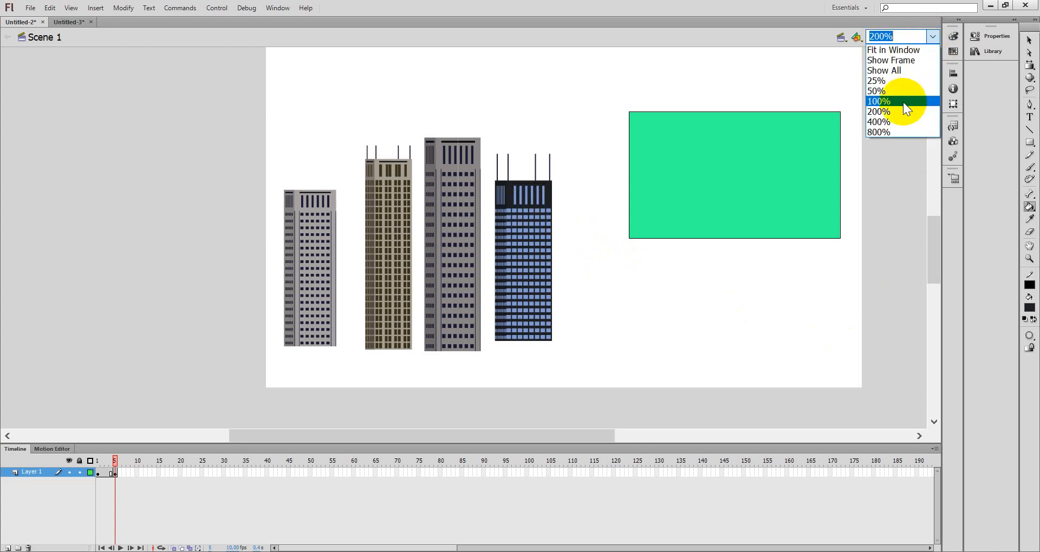
left_click(1031, 219)
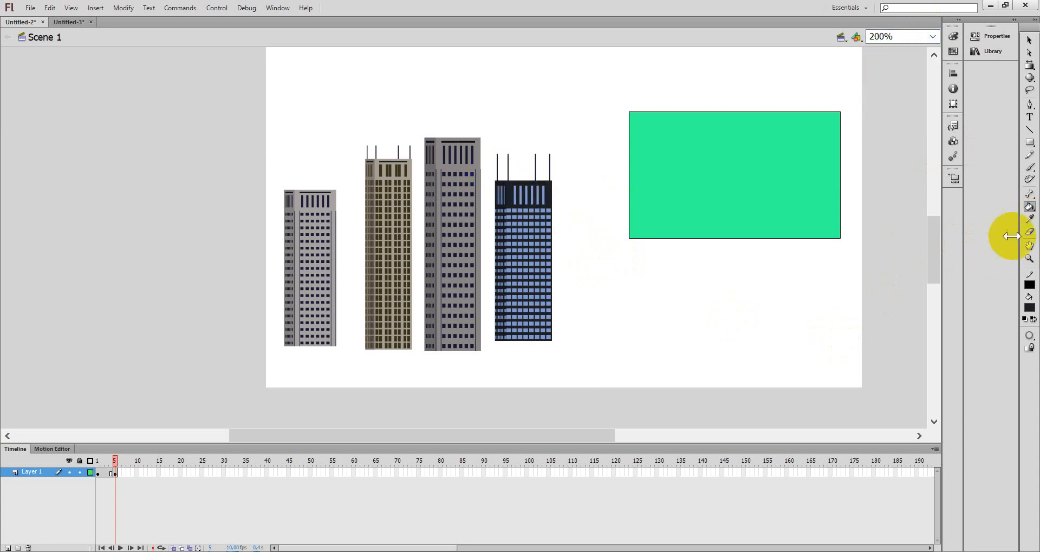
left_click(478, 164)
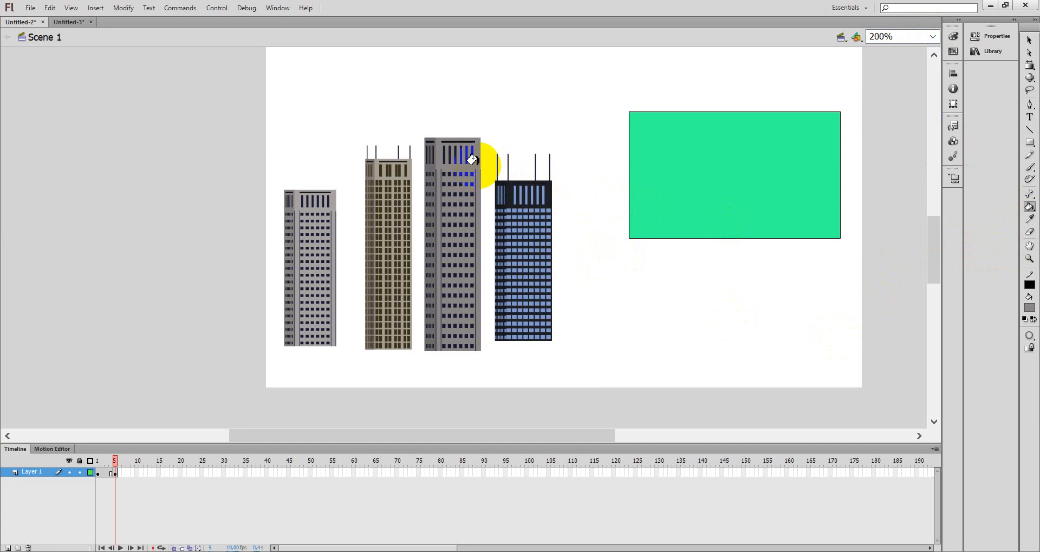
left_click(1030, 219)
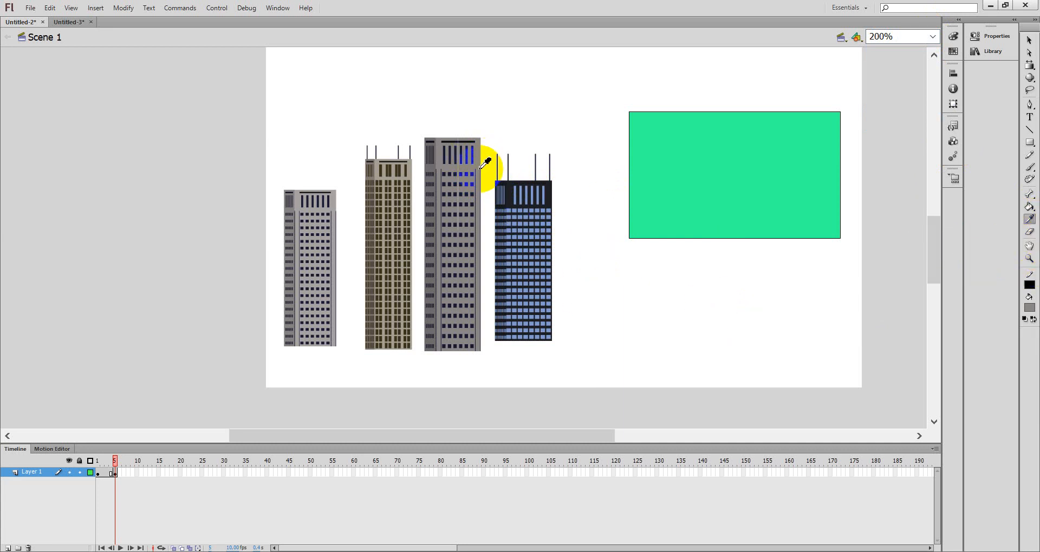
left_click(485, 163)
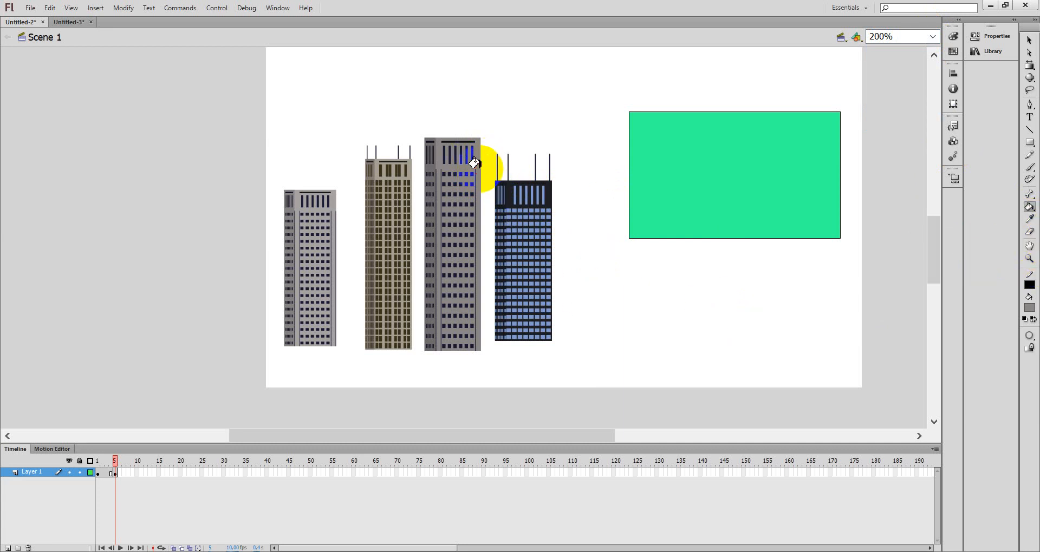
left_click(730, 184)
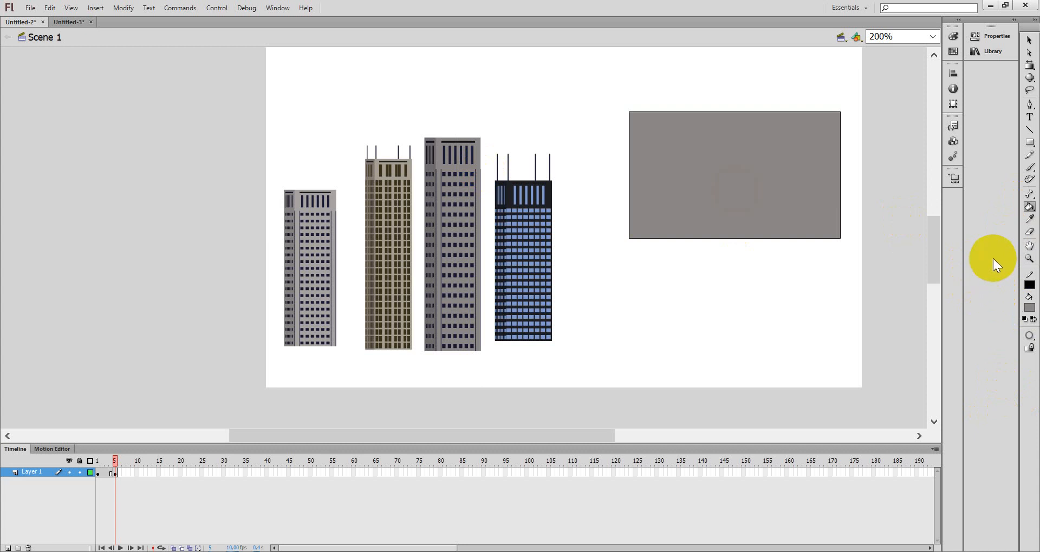
Erase the grey rectangle's lower-left corner and a heart-shaped hole, plus a narrow stroke on each side of the hole with a small square eraser
left_click(1030, 232)
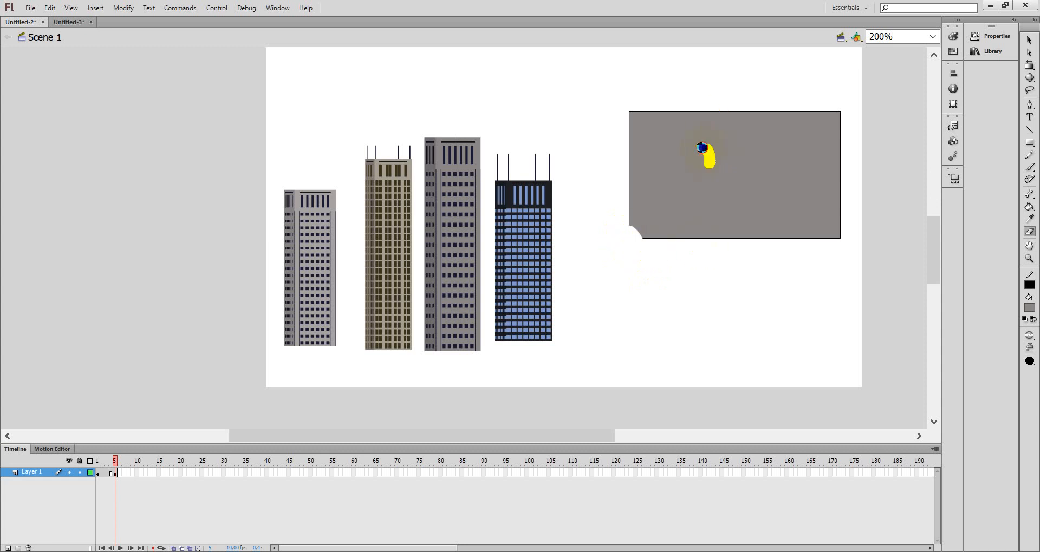
mouse_move(702, 147)
left_mouse_down()
mouse_move(731, 174)
mouse_move(737, 147)
mouse_move(708, 162)
mouse_move(724, 166)
mouse_move(730, 158)
mouse_move(701, 162)
left_mouse_up()
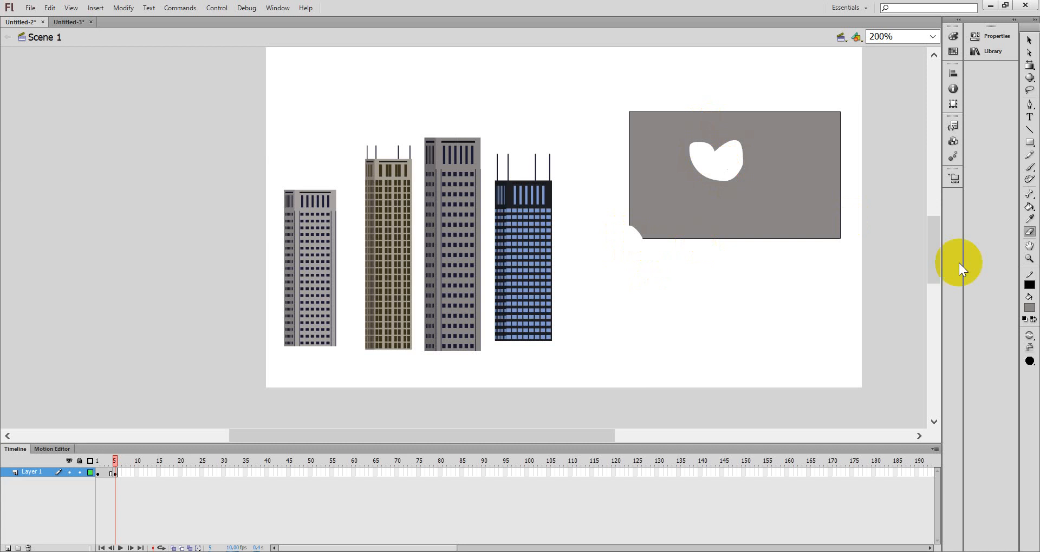
left_click(1029, 361)
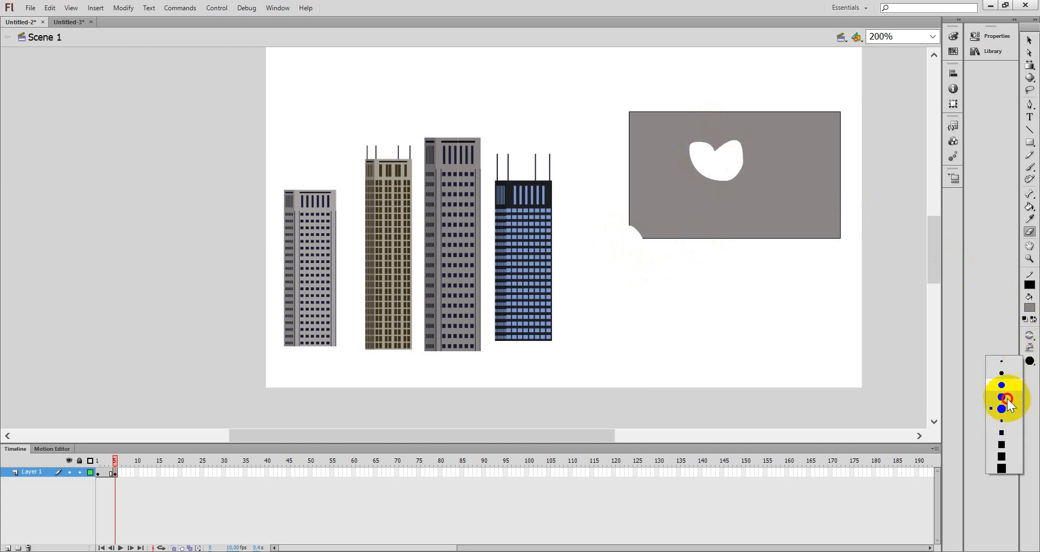
left_click(1003, 433)
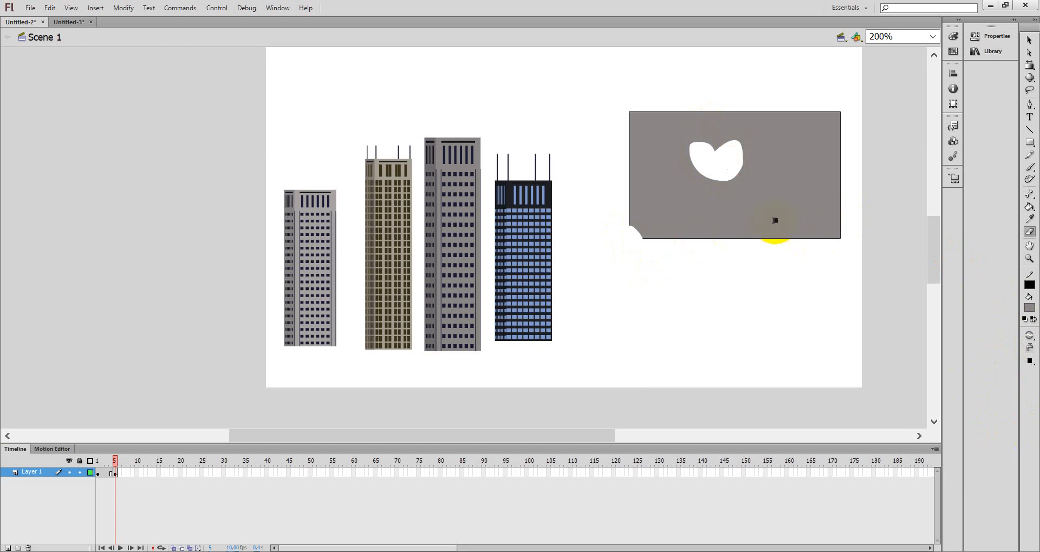
left_click_drag(777, 195, 792, 159)
left_click_drag(653, 140, 653, 192)
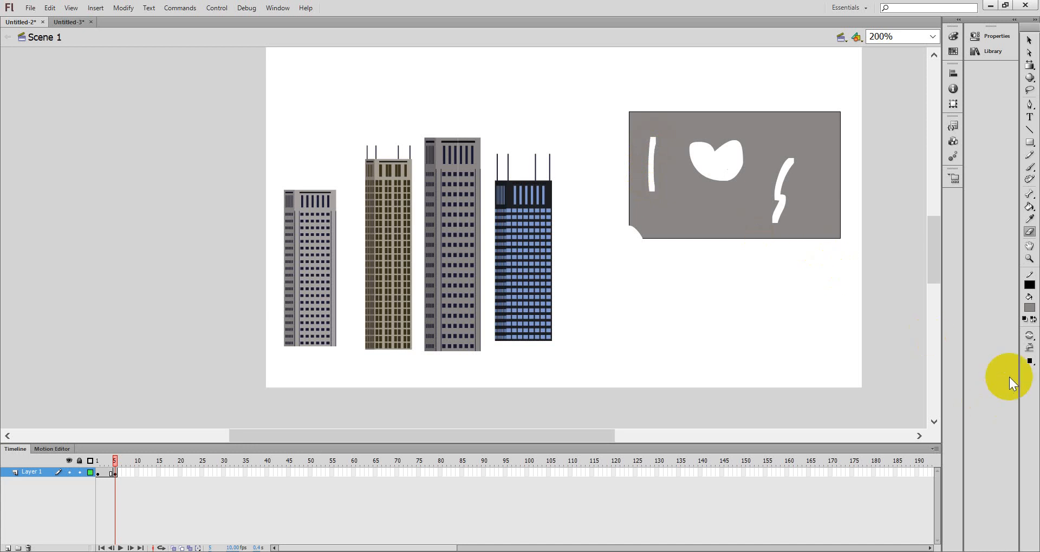
Set the eraser to the largest square and erase a wide, straight vertical strip near the grey rectangle's right edge
left_click(1029, 362)
left_click(1002, 470)
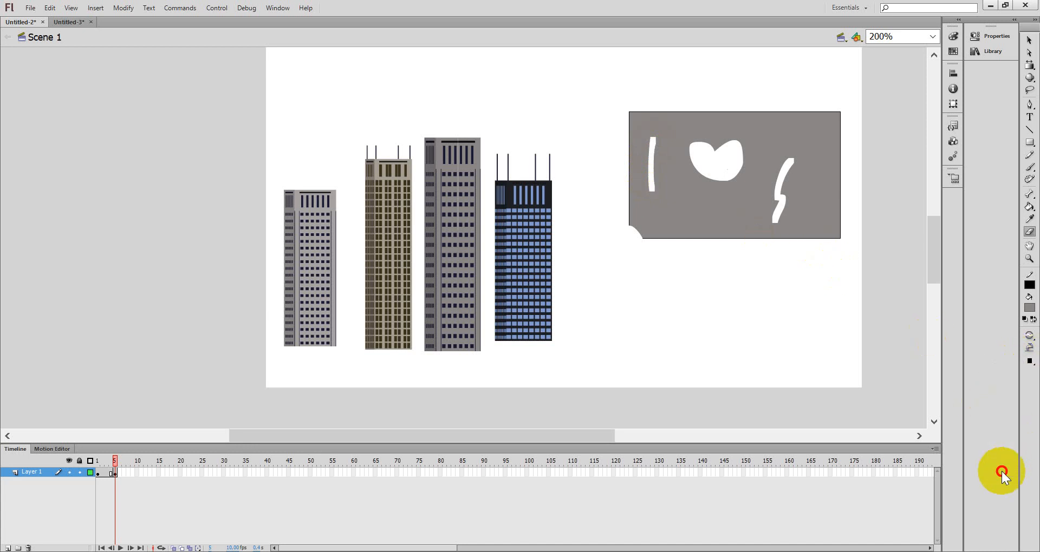
mouse_move(806, 227)
left_mouse_down()
mouse_move(807, 181)
mouse_move(799, 158)
left_mouse_up()
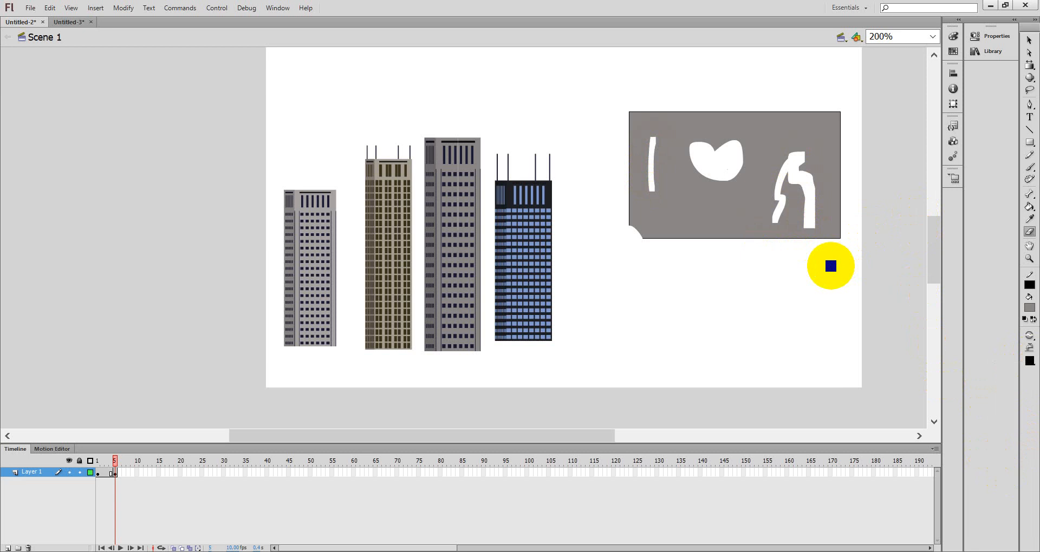
key("ctrl+z")
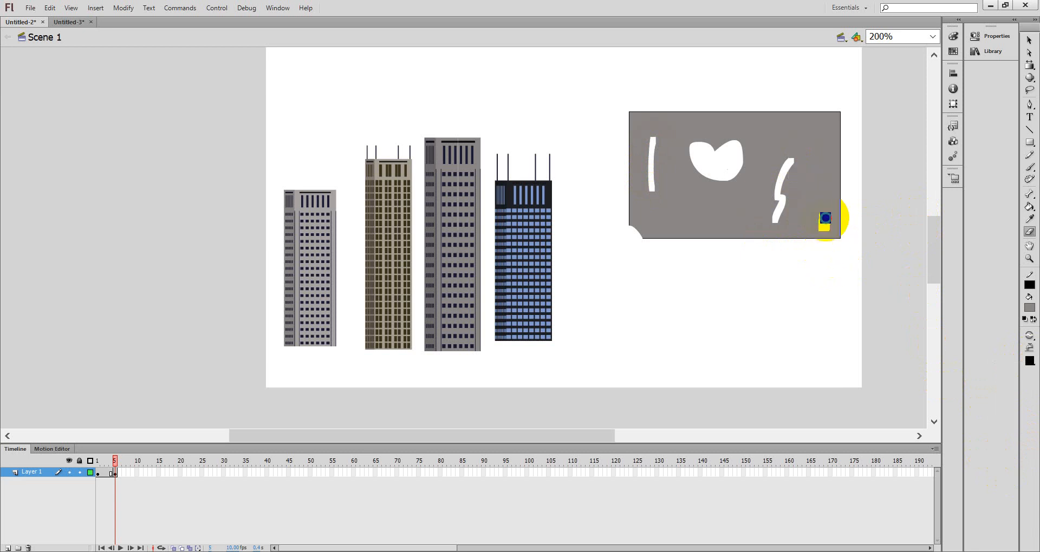
left_click_drag(825, 218, 825, 152)
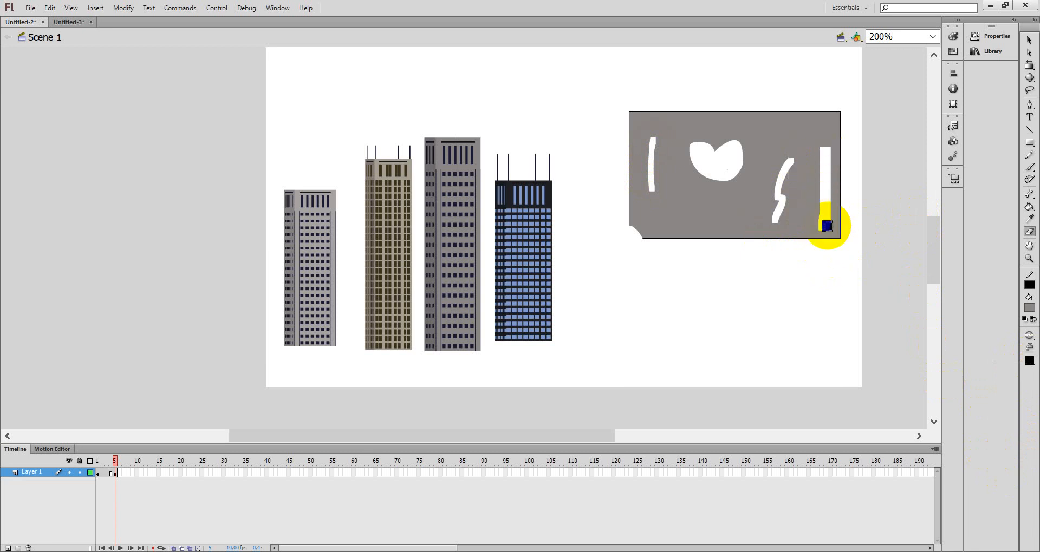